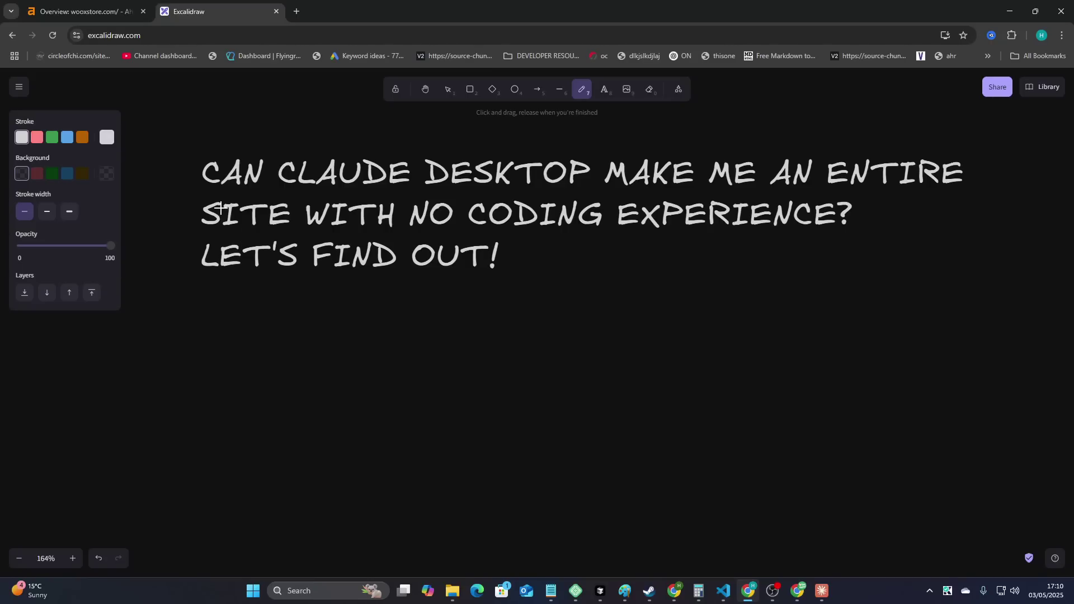
- Underline CLAUDE DESKTOP, the second title line and LET'S FIND OUT!, then sketch a mark below
drag(278, 197, 567, 184)
drag(199, 230, 873, 238)
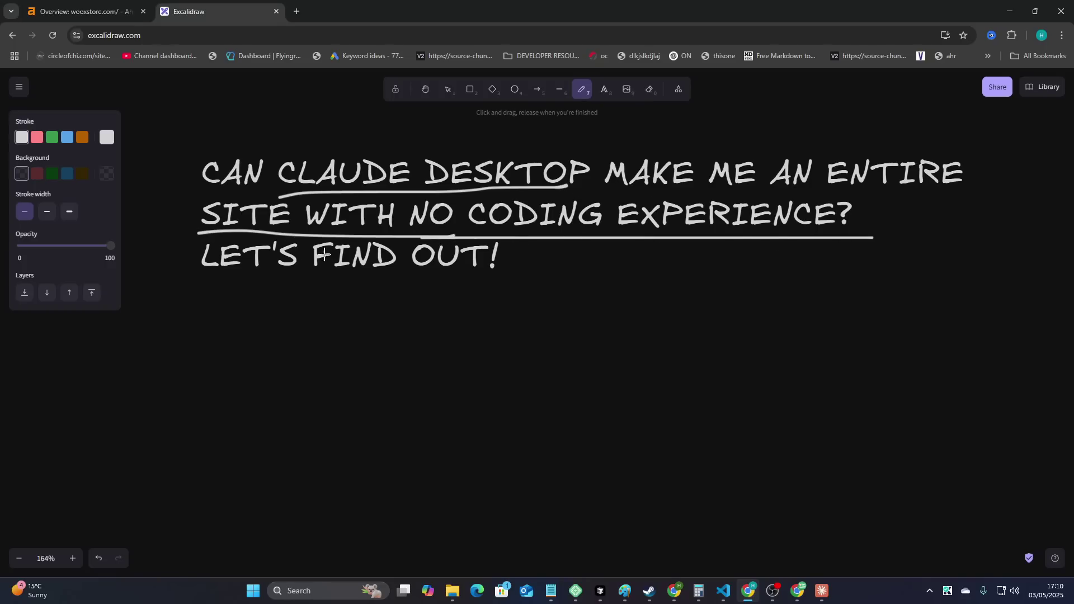
drag(201, 278, 549, 275)
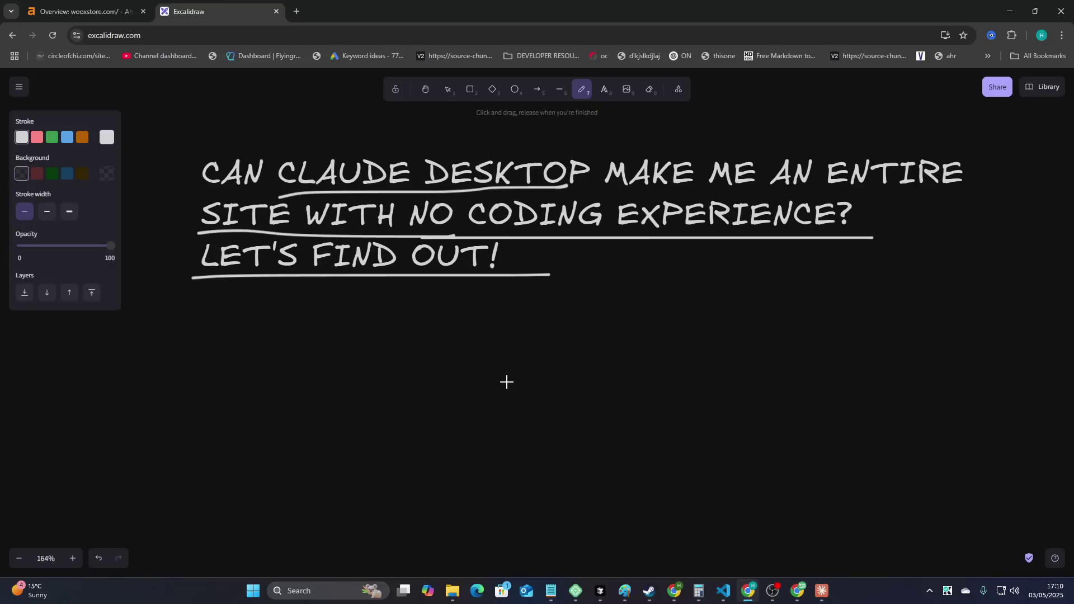
mouse_move(360, 292)
mouse_down()
mouse_move(420, 334)
mouse_move(460, 343)
mouse_move(418, 378)
mouse_up()
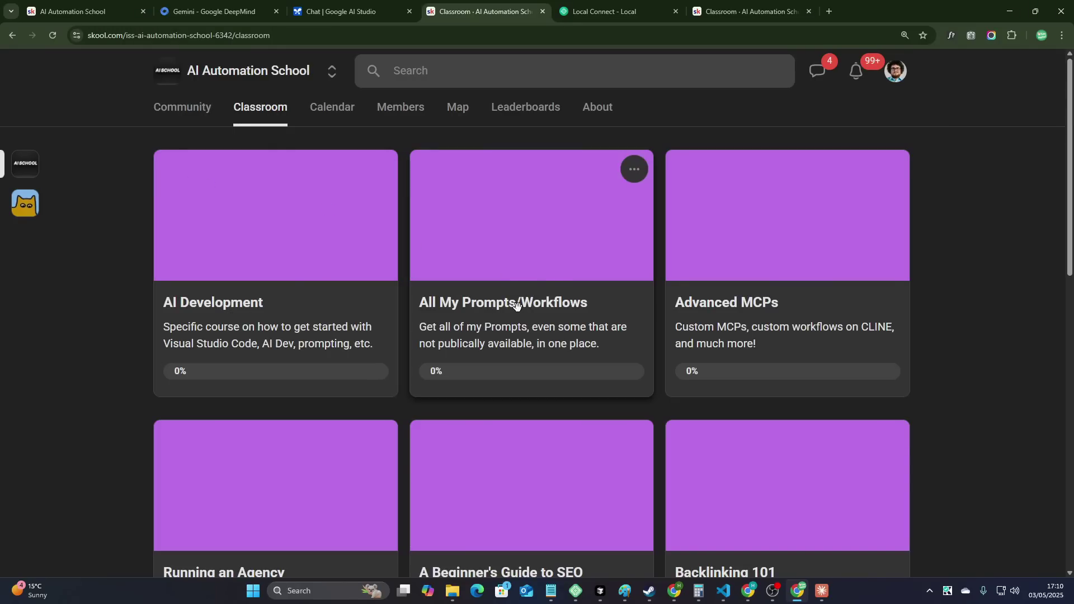
- Open the INSANE ROO CODE ORCHESTRATE WORDPRESS BUILD lesson in the All My Prompts/Workflows course
click(461, 326)
scroll(461, 327, down, 5)
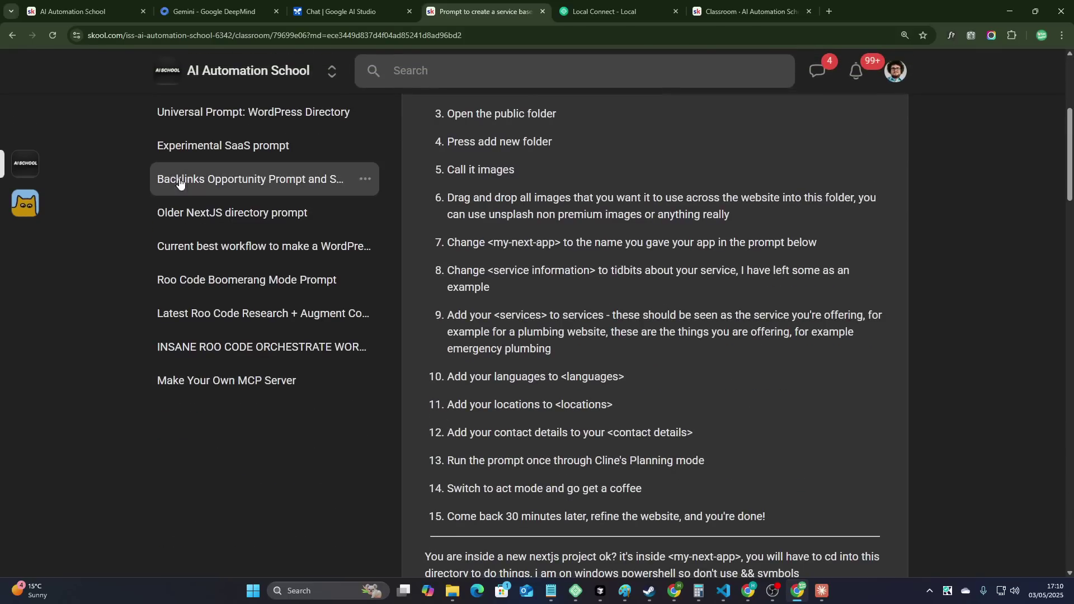
key(alt+Left)
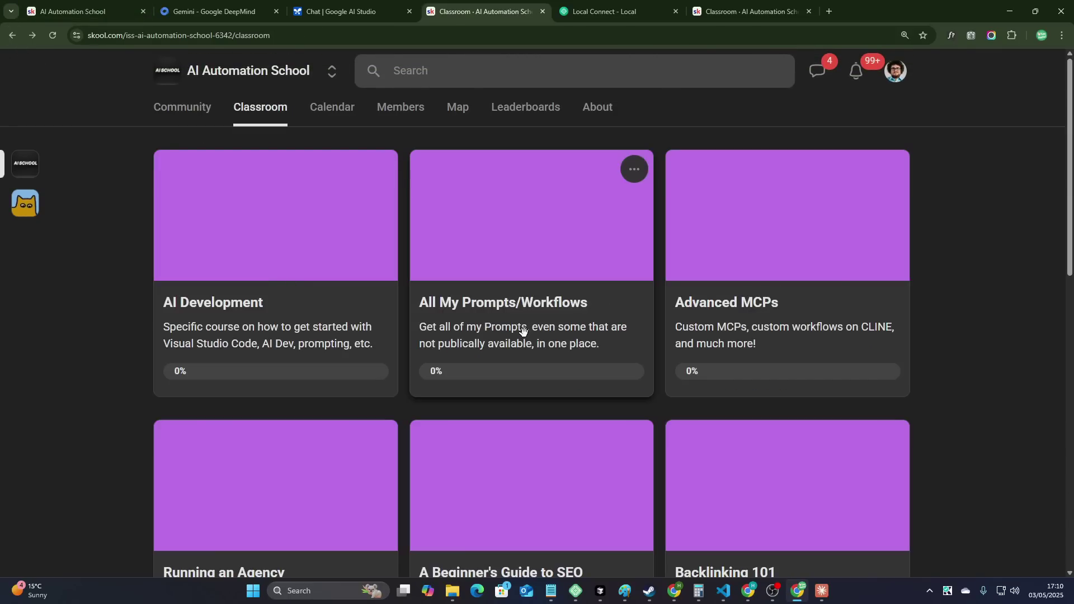
key(alt+Right)
scroll(292, 431, down, 1)
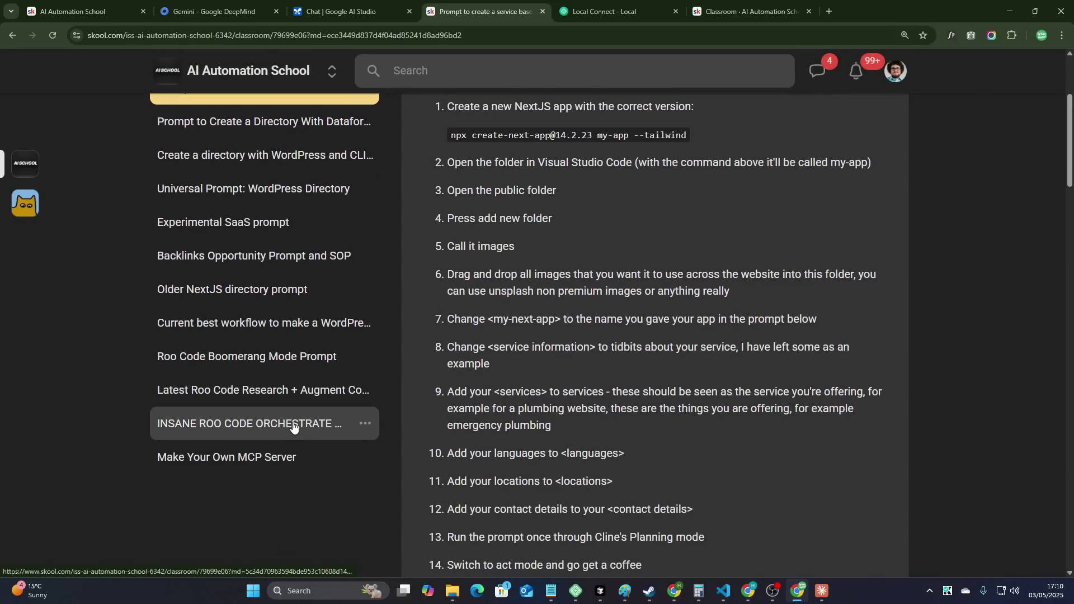
click(293, 431)
- Zoom in on the lesson page and scroll down to read its niche-based prompt
key(ctrl+plus)
scroll(602, 233, up, 1)
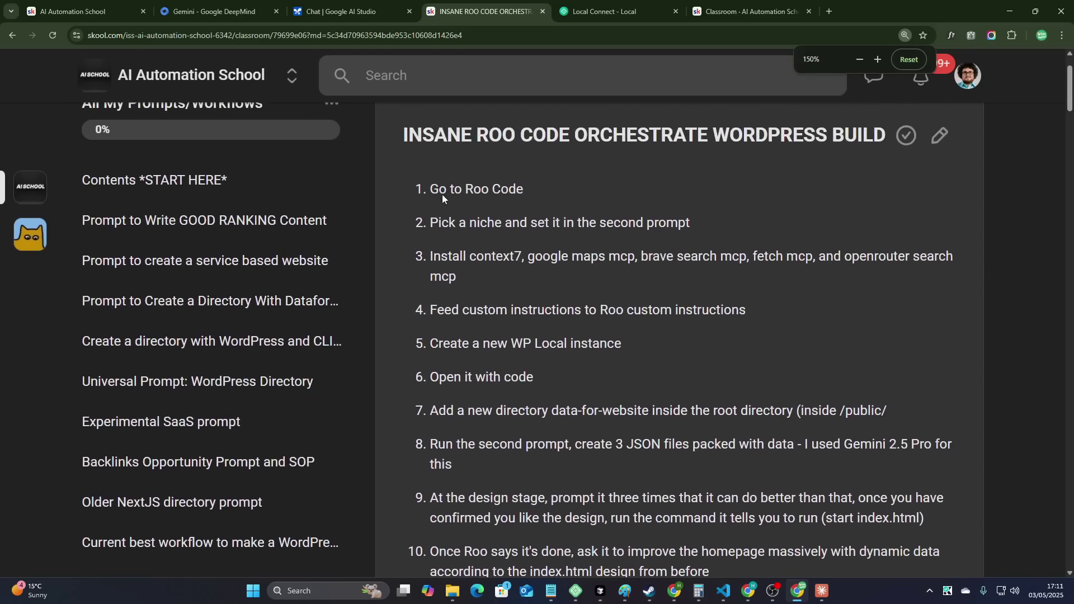
scroll(579, 277, down, 10)
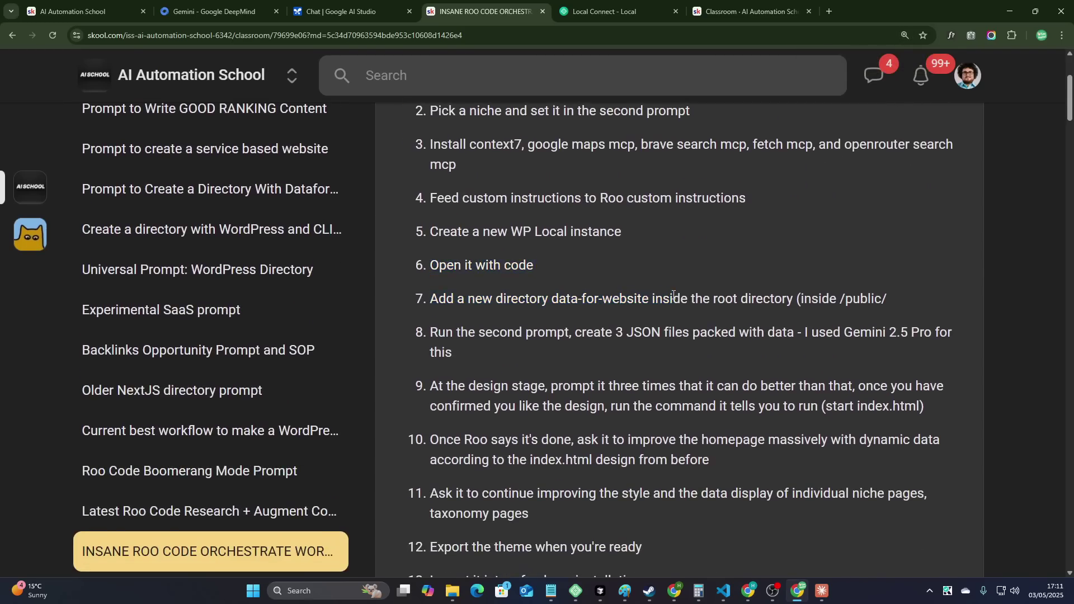
scroll(501, 385, down, 8)
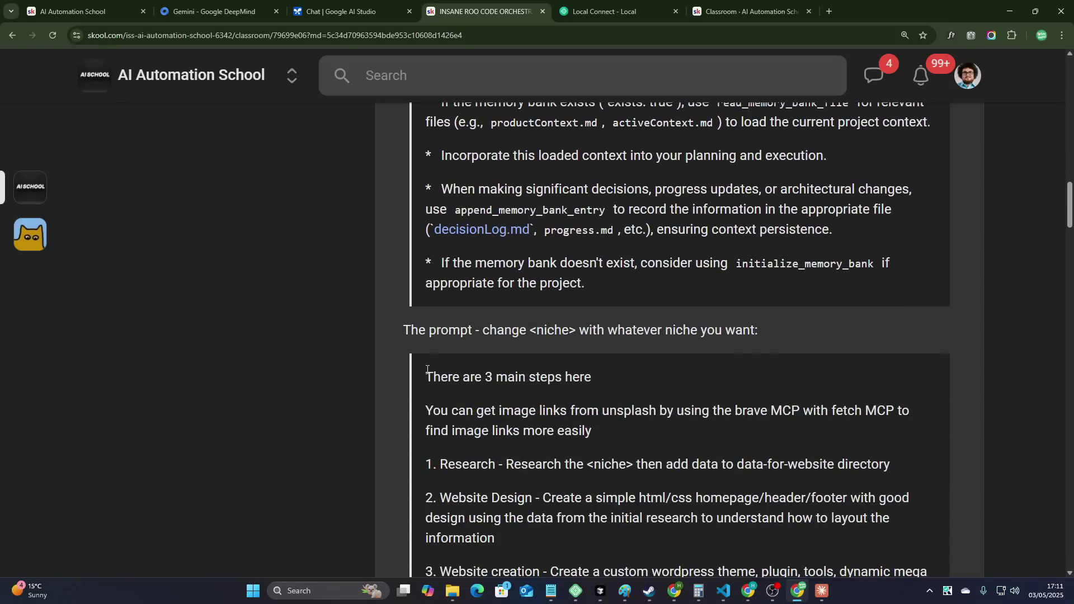
drag(427, 377, 739, 474)
scroll(554, 463, down, 6)
click(740, 474)
scroll(740, 474, down, 5)
scroll(700, 464, up, 12)
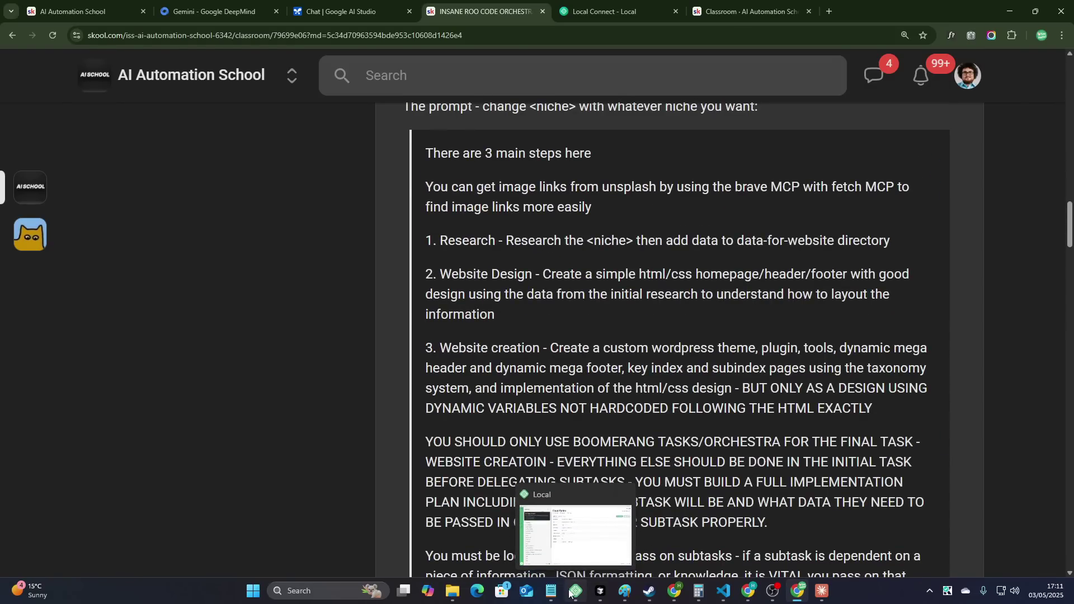
- Start a brand-new Local site named claudedesktop
click(576, 592)
click(19, 558)
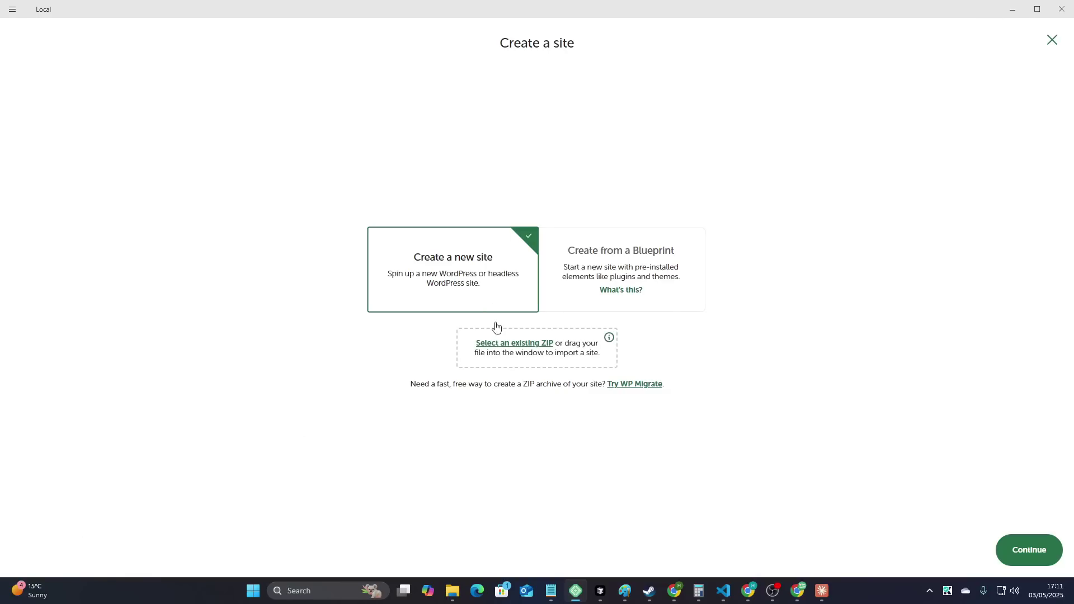
click(1056, 542)
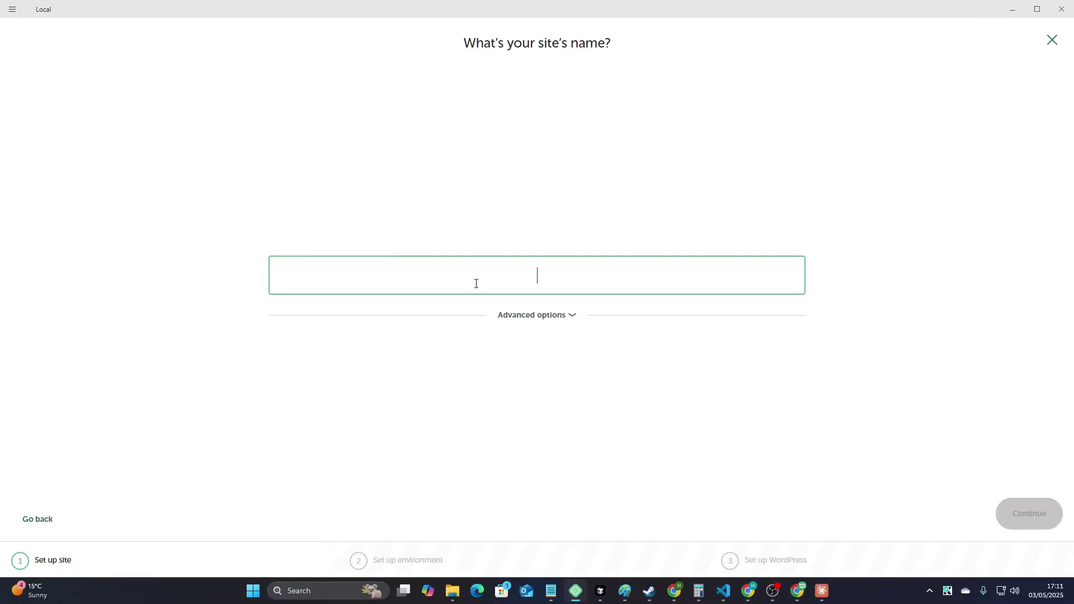
text(claudedesktop)
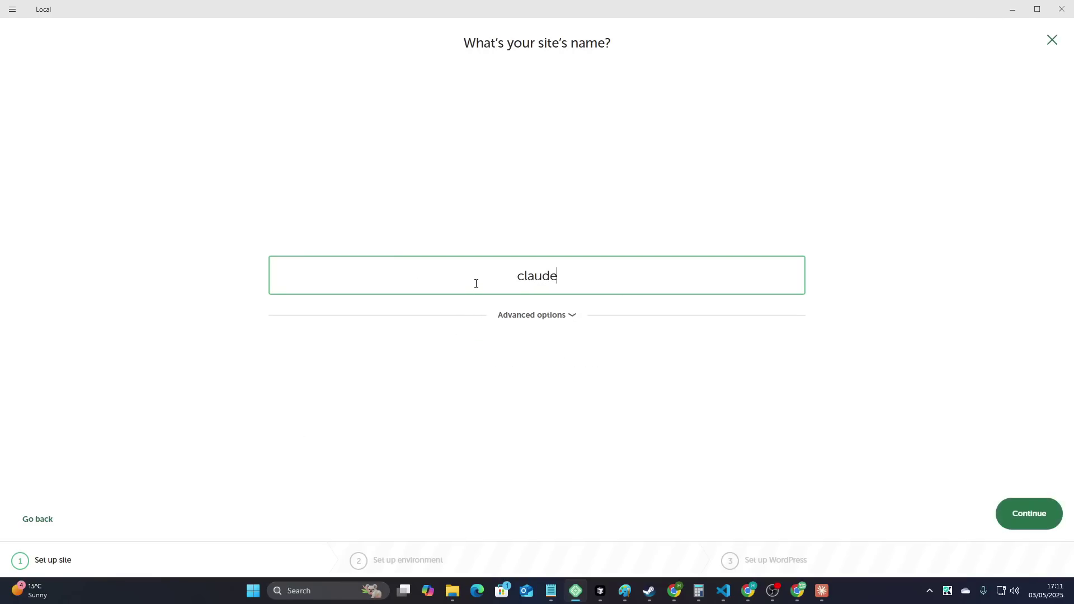
click(1002, 511)
- Enter the WordPress admin username and password and add the site
click(1032, 520)
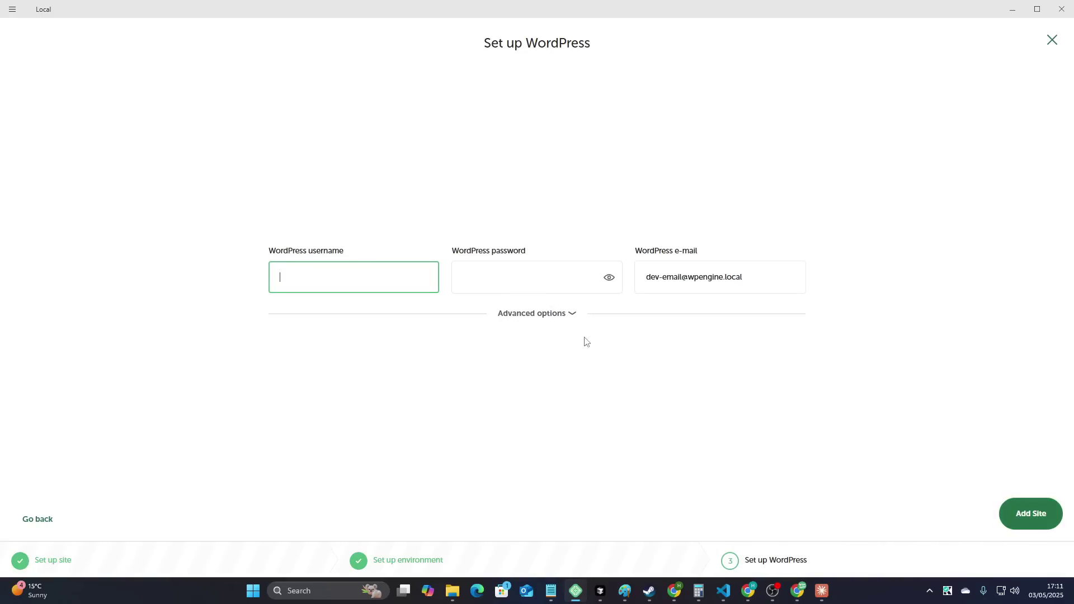
text(test)
click(505, 266)
text(test)
click(1035, 513)
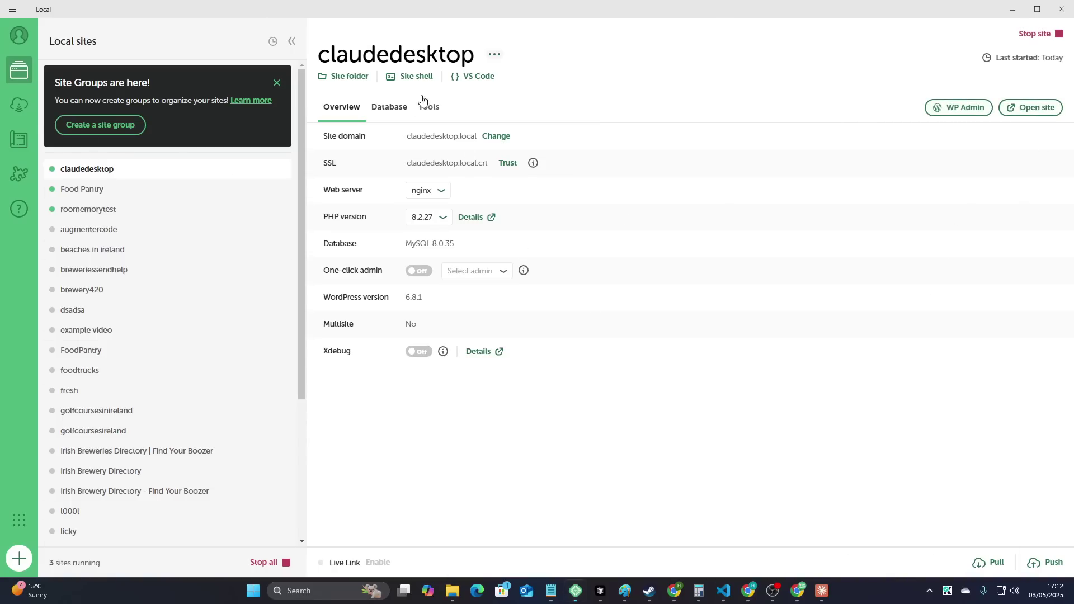
- Open the claudedesktop site in Visual Studio Code, maximized
click(354, 79)
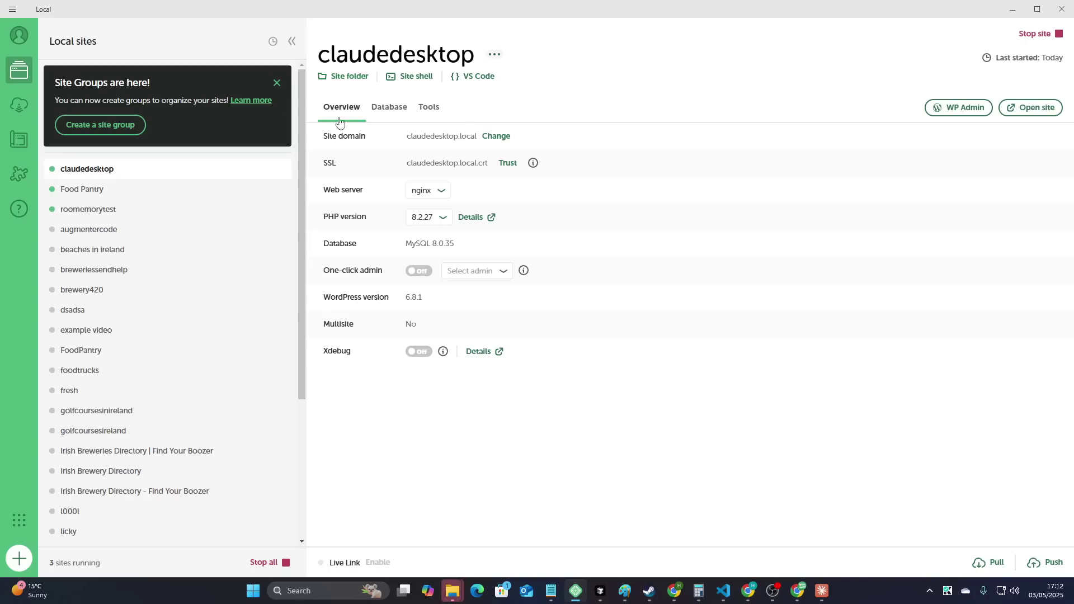
click(350, 77)
click(477, 77)
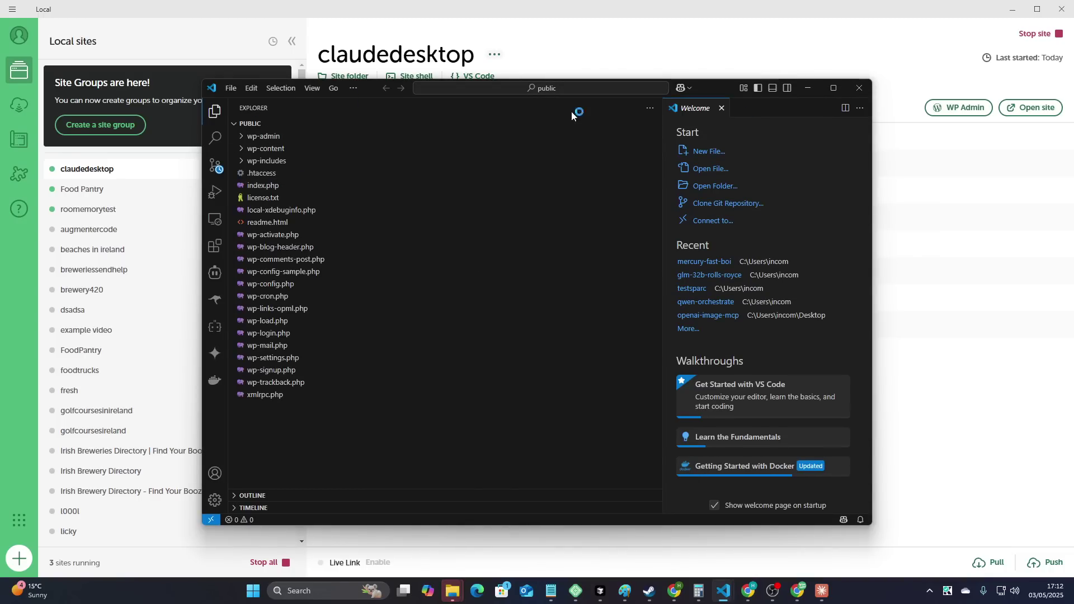
click(834, 88)
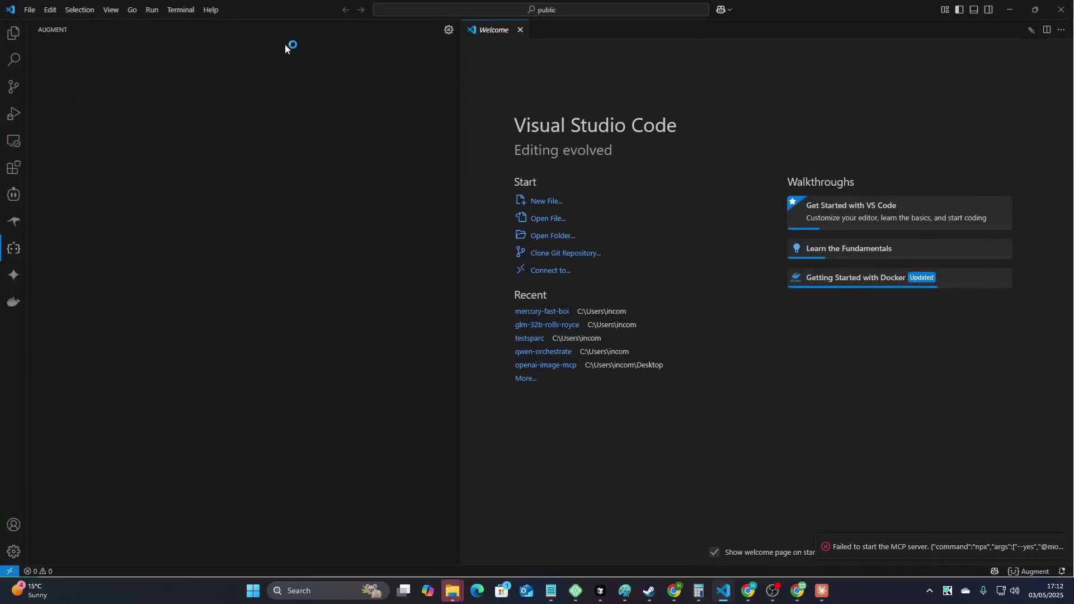
- Open a new terminal in the site folder and copy the path of wp-signup.php
click(180, 10)
click(197, 24)
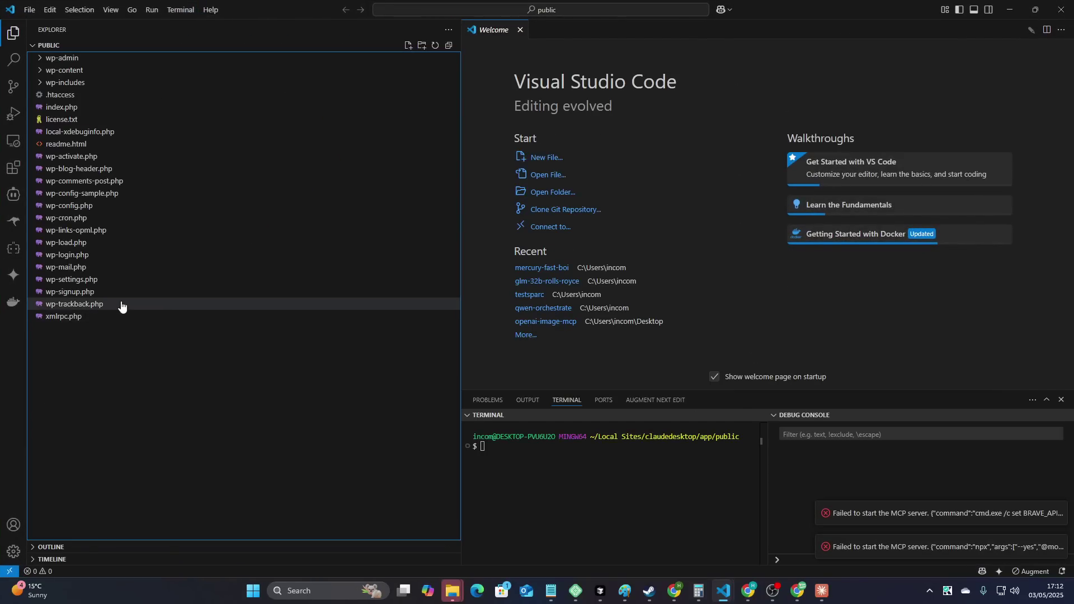
click(123, 294)
right_click(123, 294)
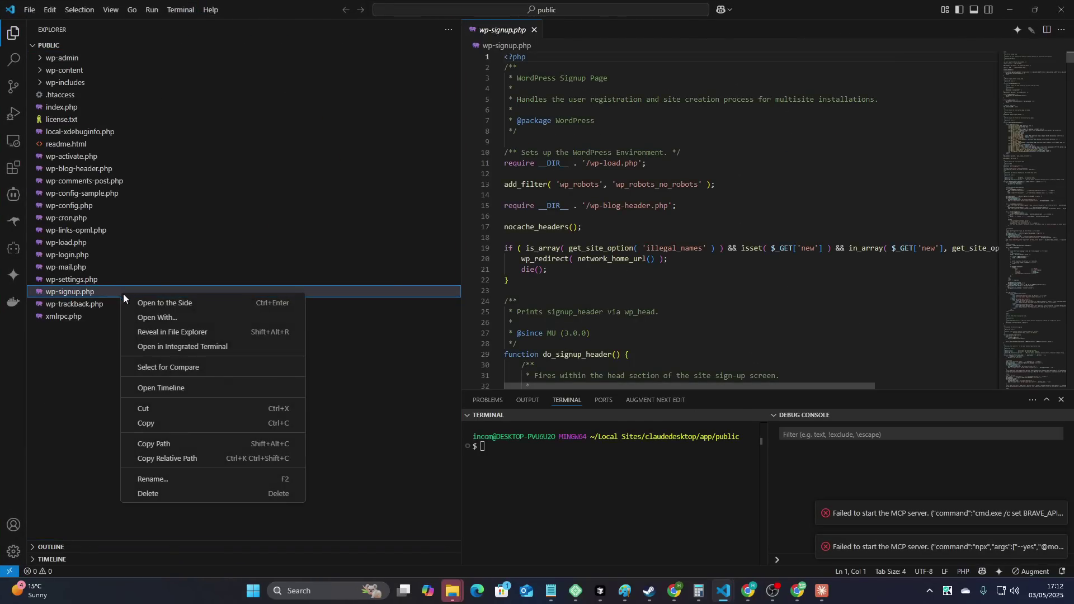
click(165, 443)
key(alt+Tab)
key(alt+Tab)
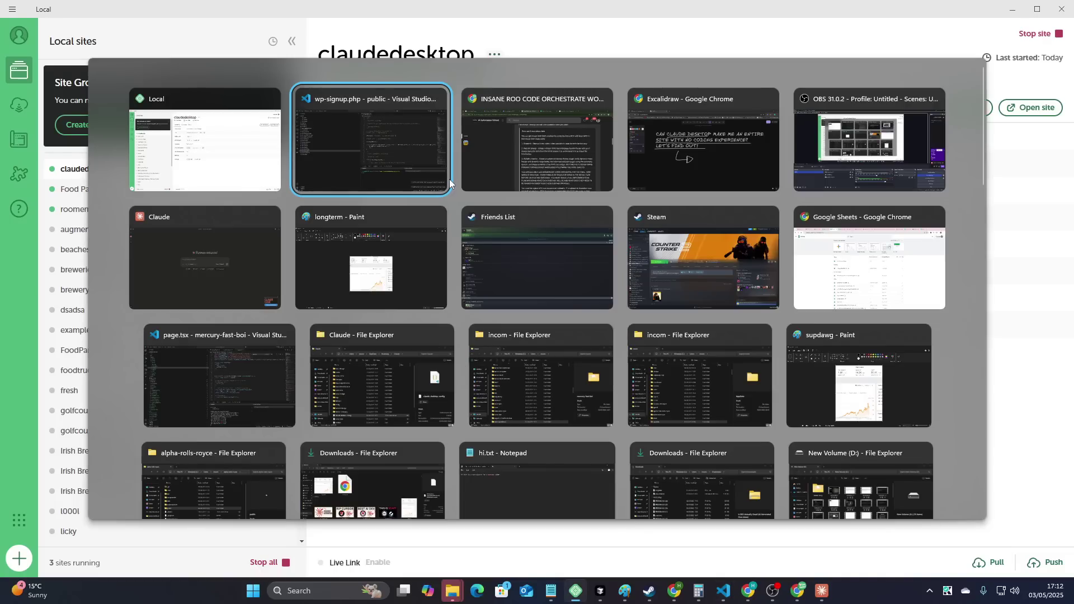
- Trim wp-signup.php off the pasted path in a browser tab to get the public folder path
click(467, 179)
click(829, 11)
key(ctrl+v)
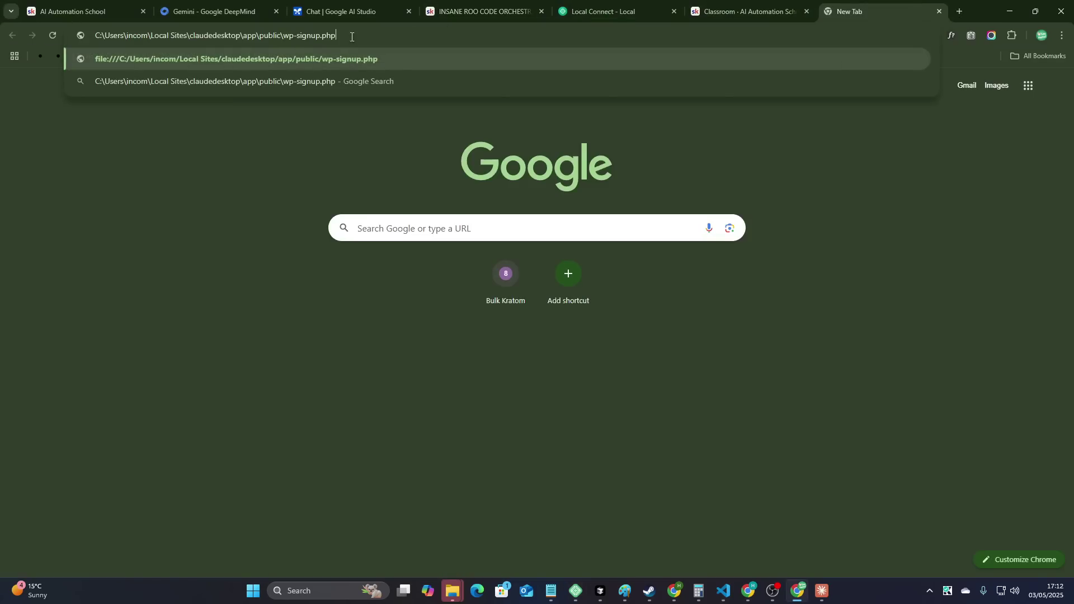
drag(336, 35, 281, 37)
key(BackSpace)
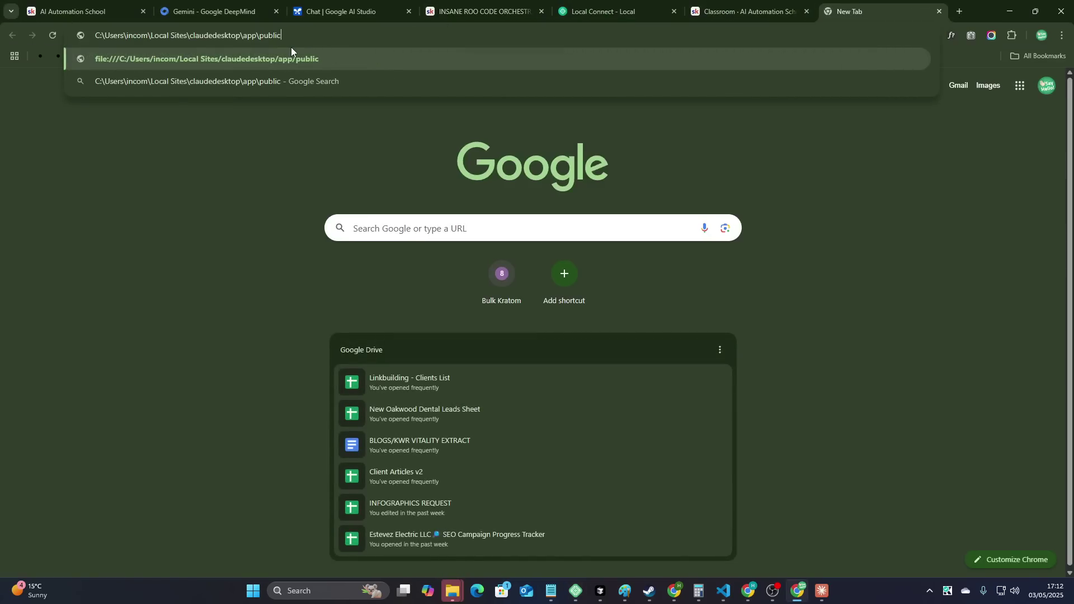
key(ctrl+a)
key(alt+Tab)
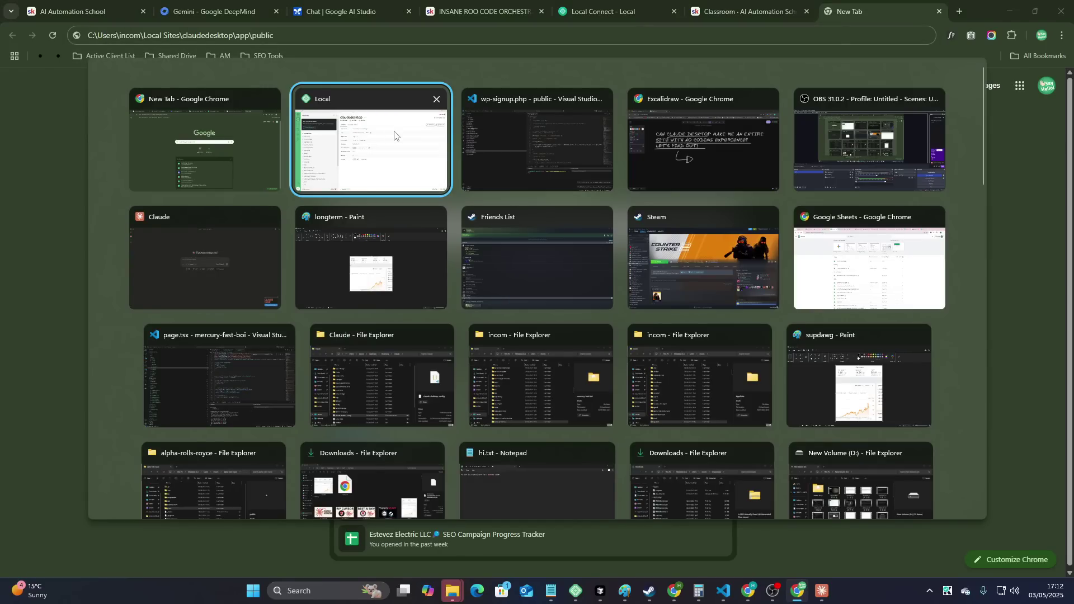
- Launch Notepad and paste the claudedesktop public folder path into it
click(409, 158)
key(super)
text(notepad)
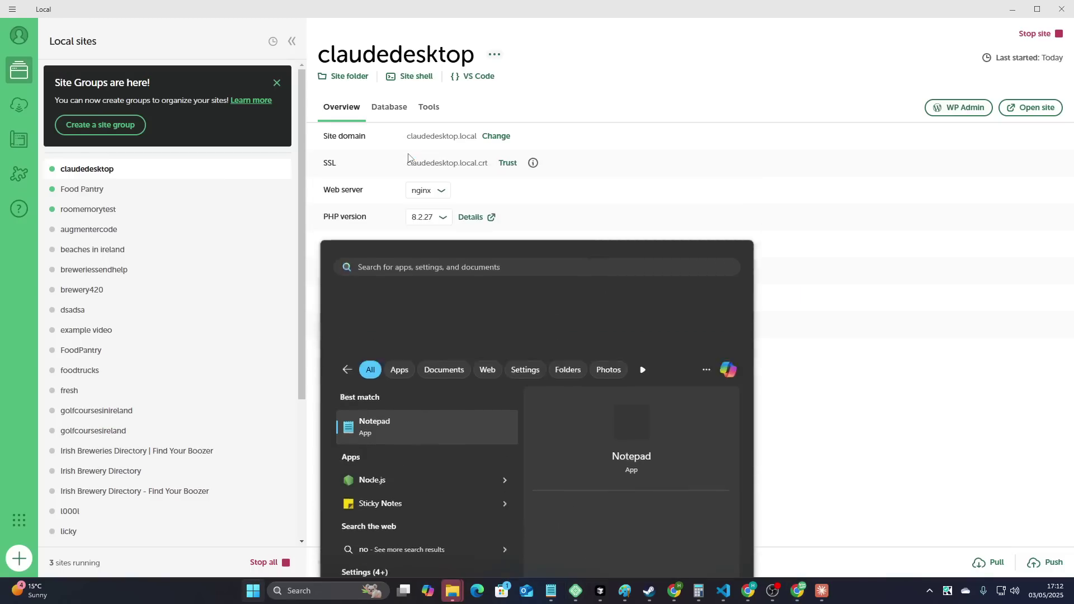
key(Return)
key(ctrl+v)
key(alt+Tab)
key(alt+Tab)
key(alt+Tab)
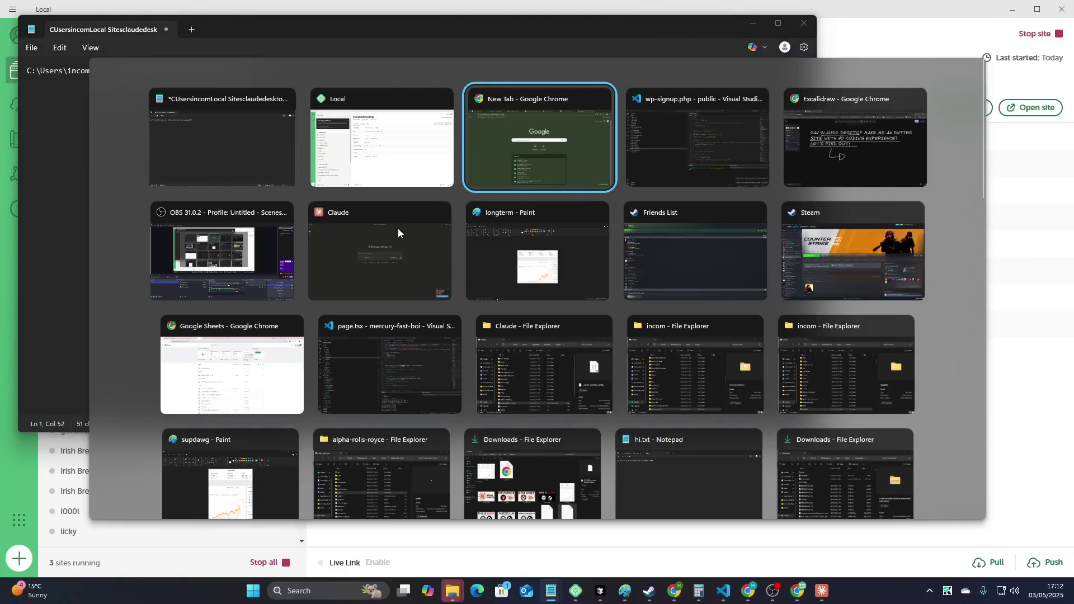
key(alt+Tab)
key(alt+Tab)
key(alt+Tab)
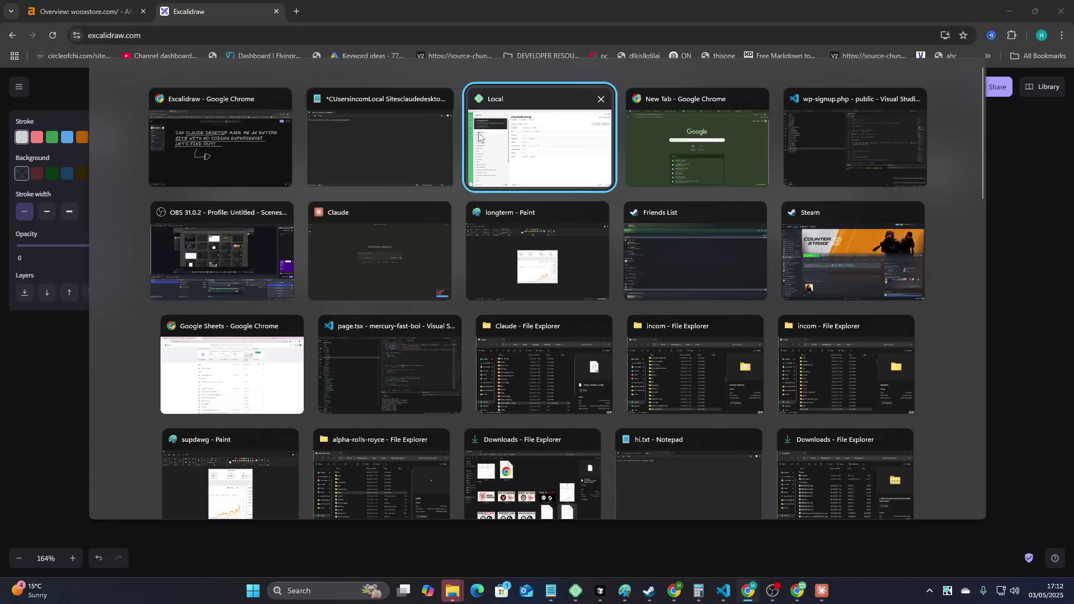
- Select the website-building prompt text in the Roo Code lesson
click(653, 155)
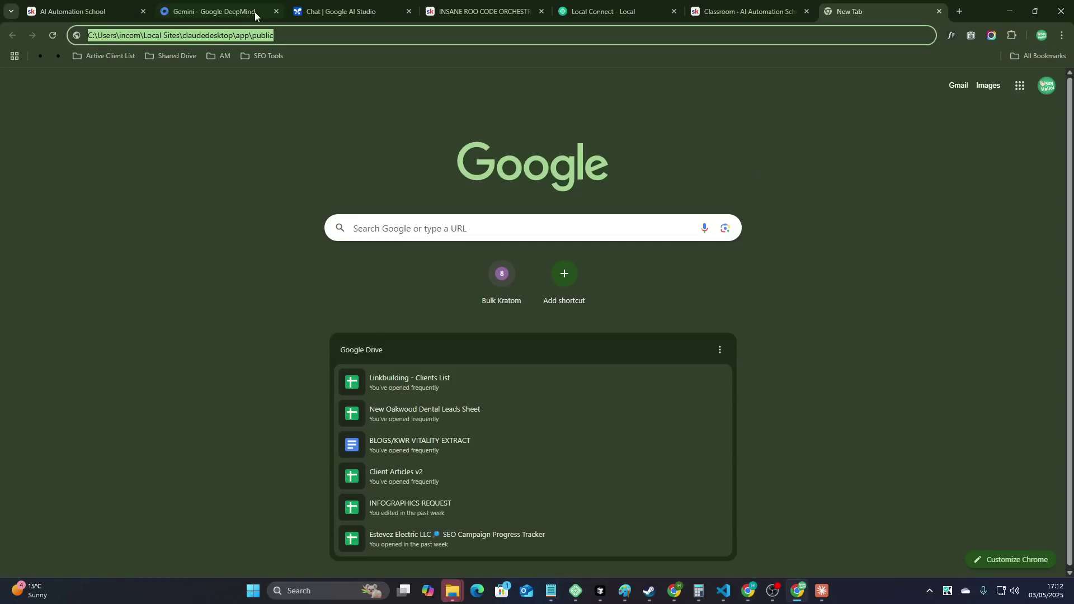
click(496, 5)
scroll(424, 274, up, 3)
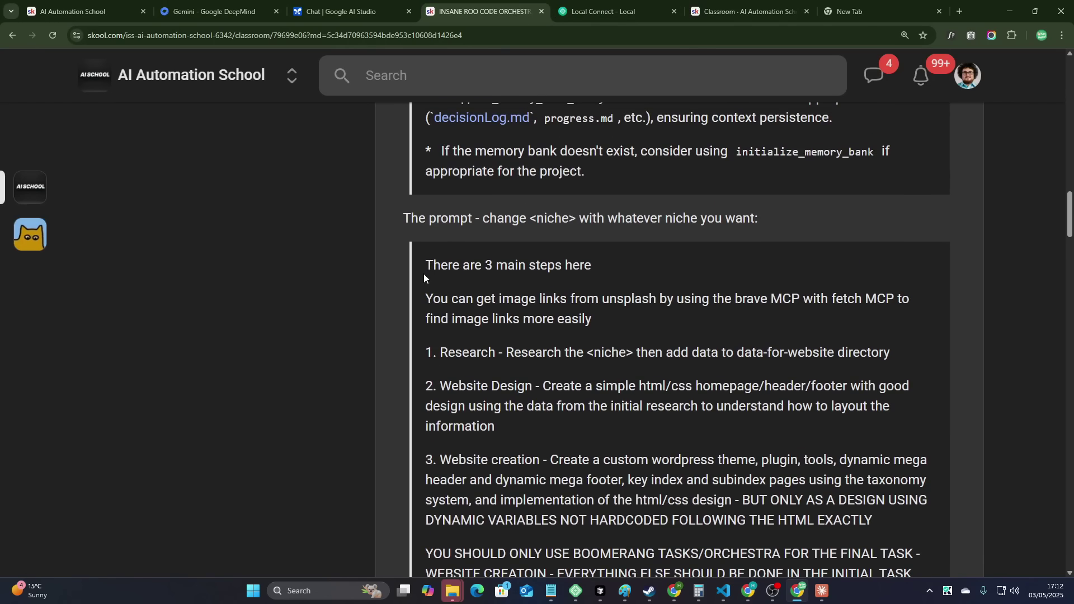
drag(424, 274, 935, 524)
key(alt+Tab)
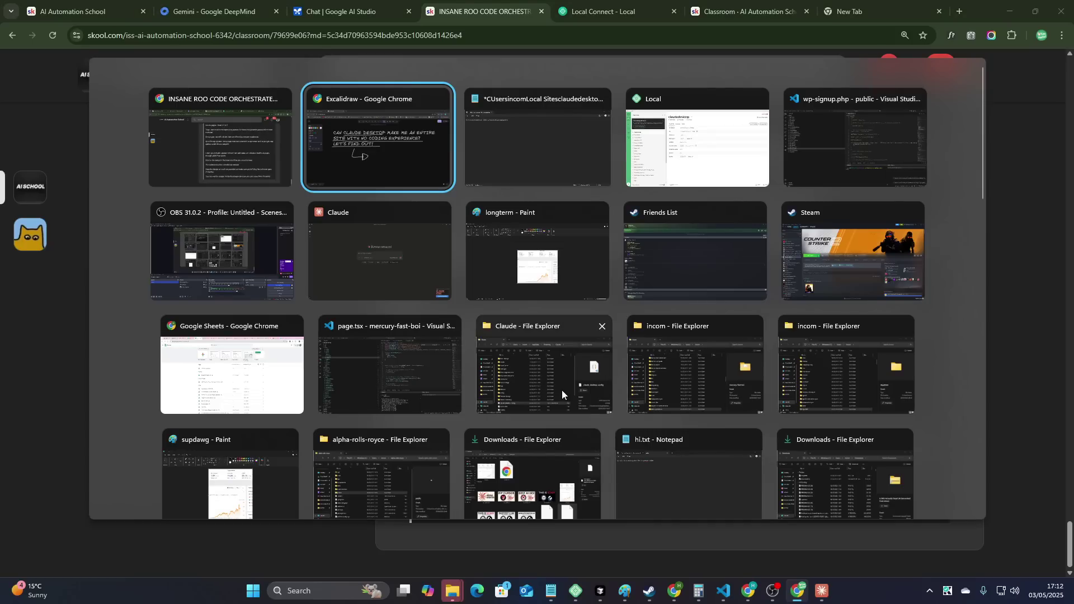
click(538, 260)
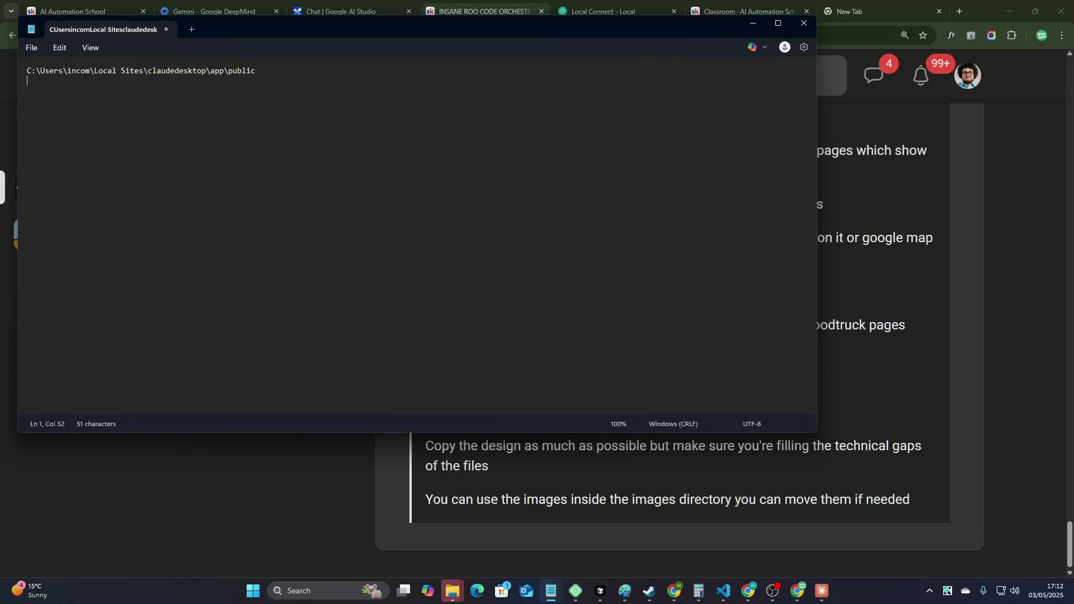
- Paste the prompt and add the heading 'The folder with the fresh wordpress installation is here:' above it
key(ctrl+v)
scroll(813, 290, up, 20)
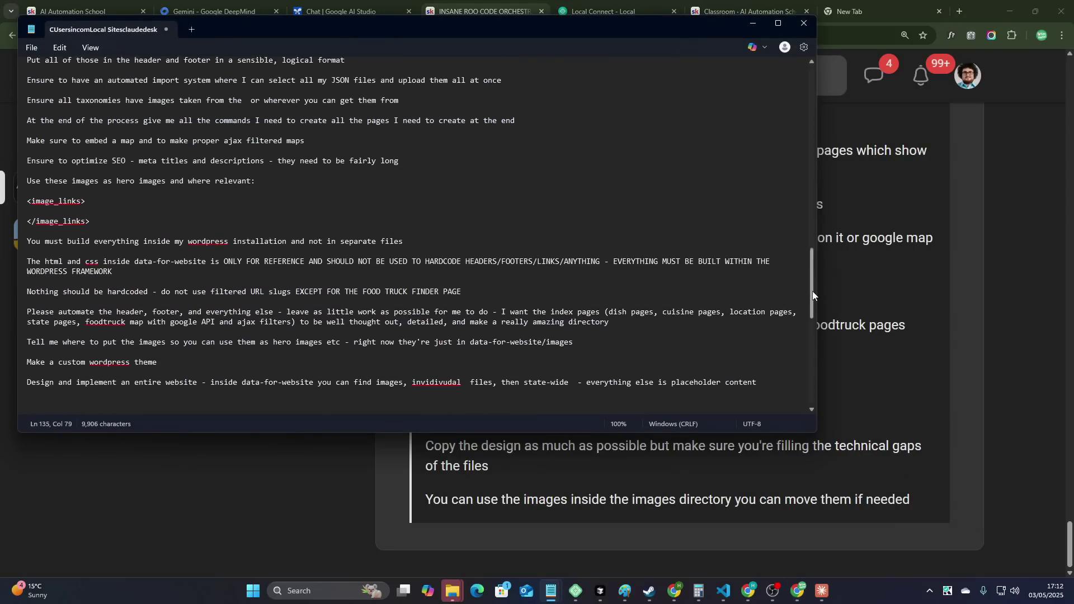
key(ctrl+Home)
key(Return)
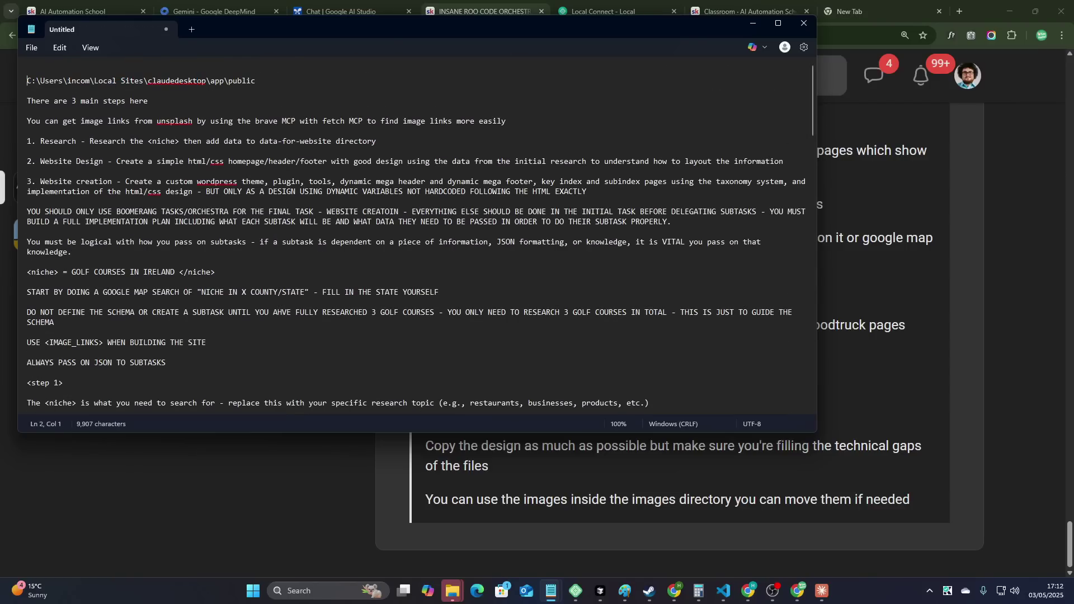
key(Up)
text(The folder)
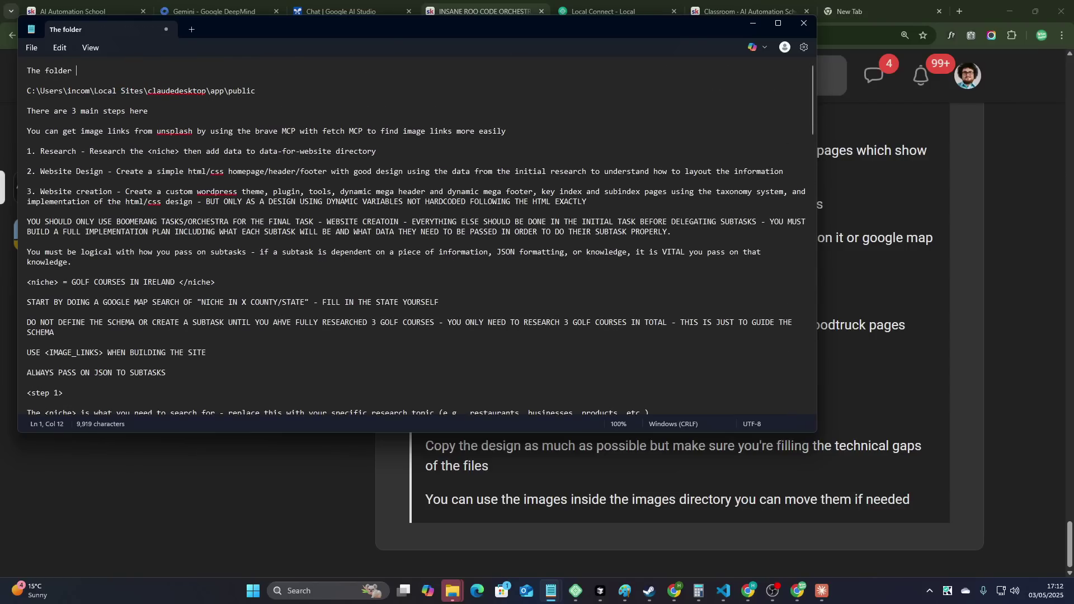
text( with the fresh wordpress installation is here:)
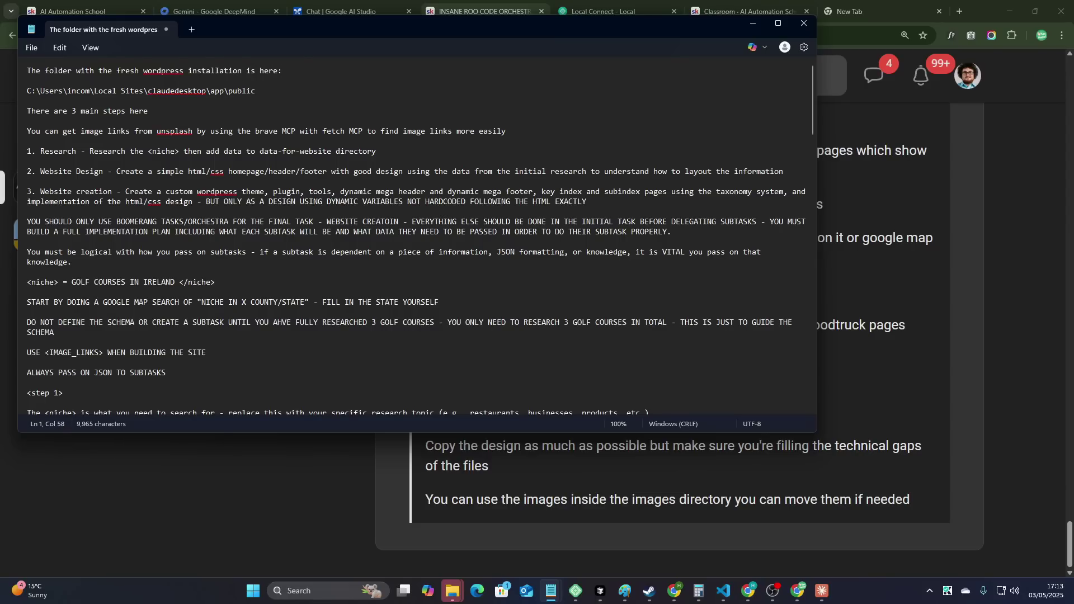
scroll(148, 338, down, 3)
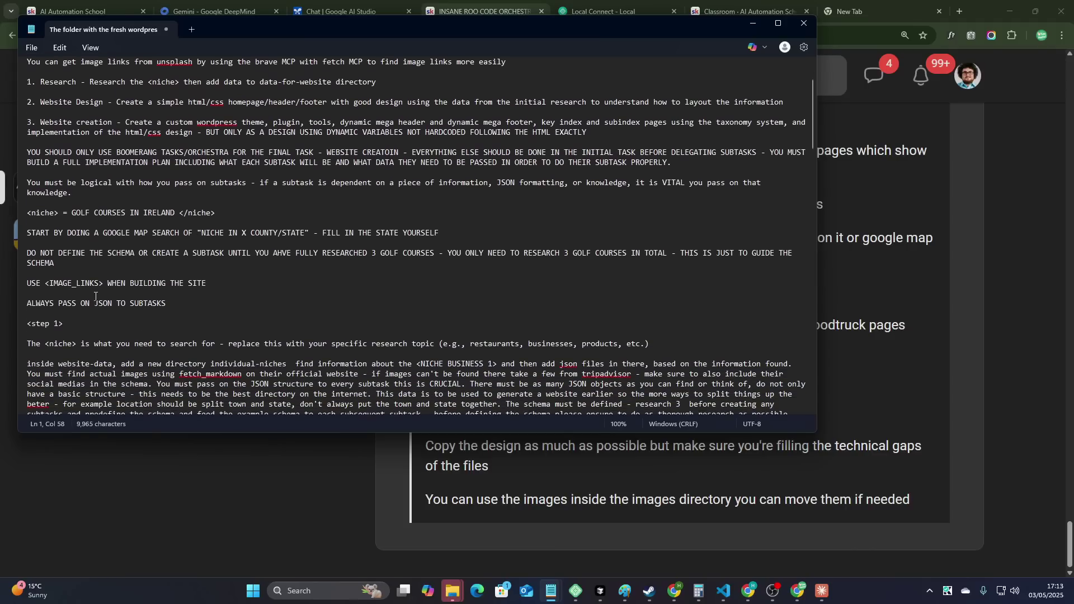
drag(72, 214, 173, 214)
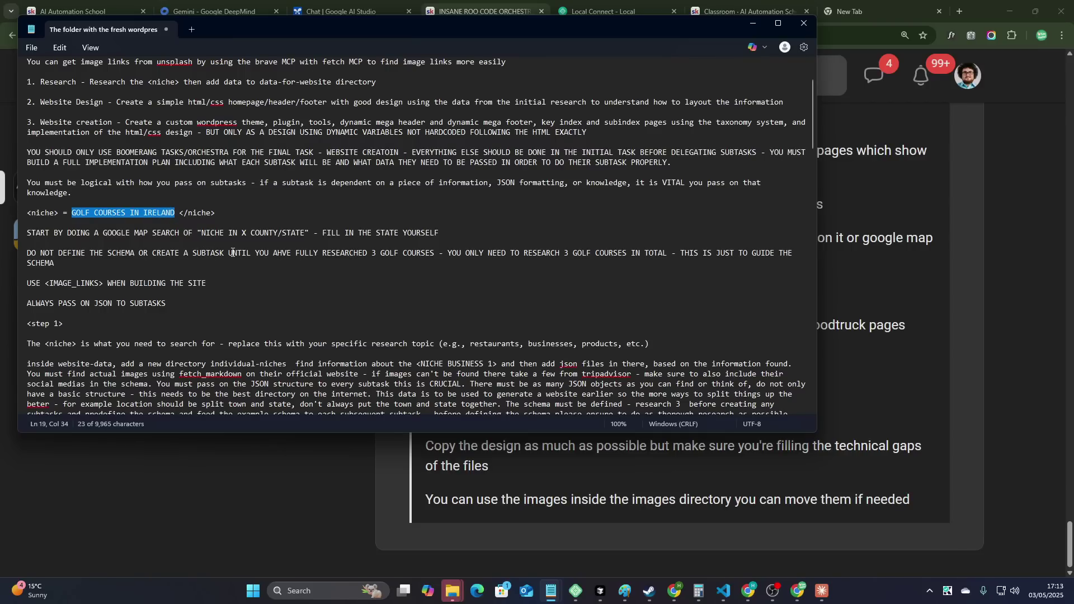
- Search Keyword Tool for 'in ireland' and browse the suggested keywords
key(alt+Tab)
text(in irela)
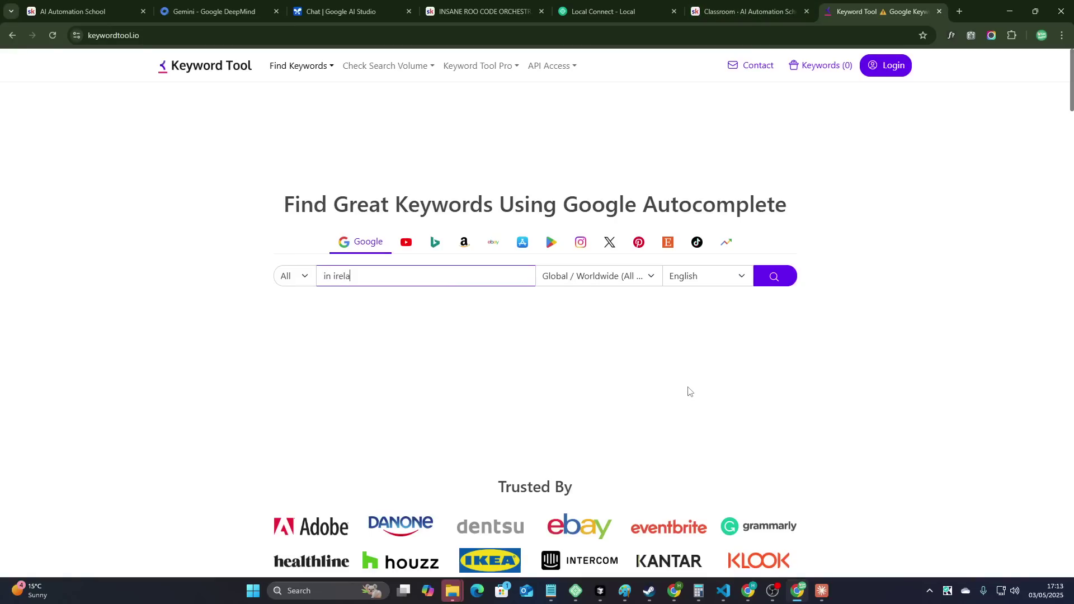
text(nd)
key(Return)
key(ctrl+plus)
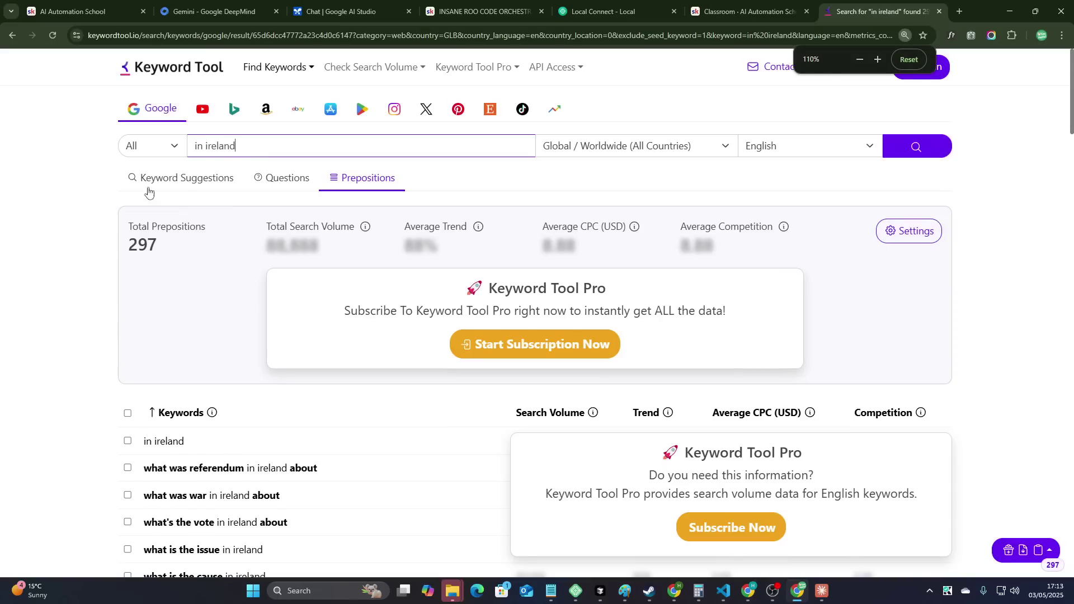
scroll(168, 409, down, 3)
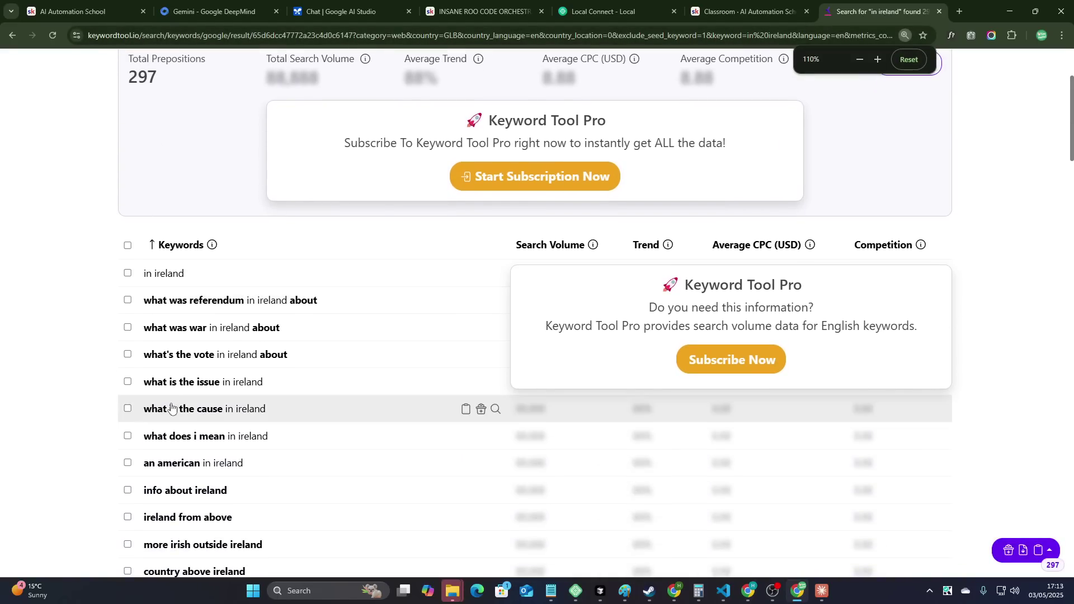
scroll(168, 409, down, 3)
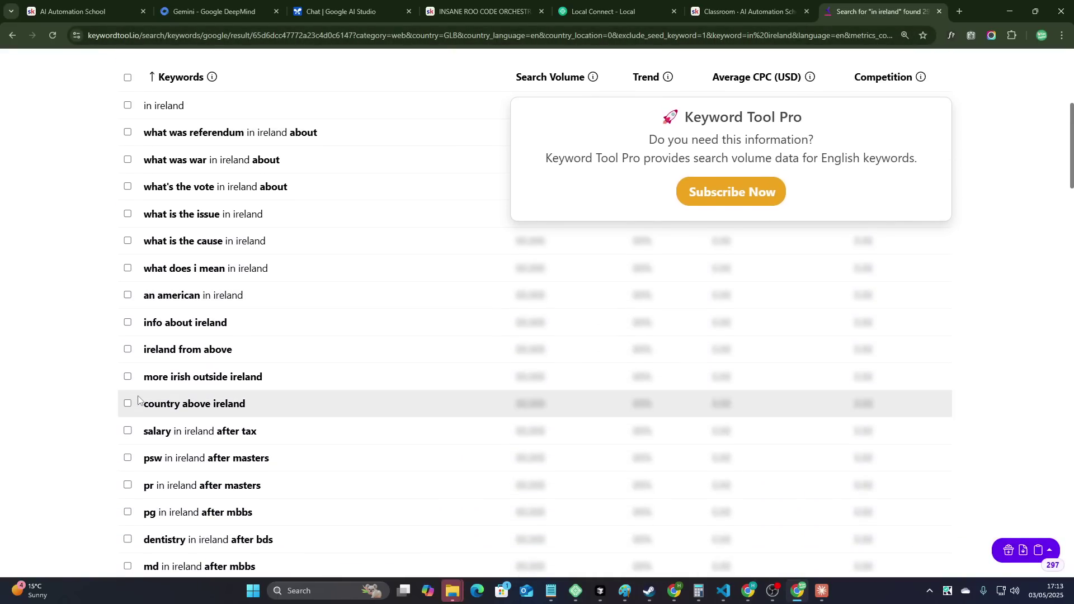
scroll(79, 392, down, 5)
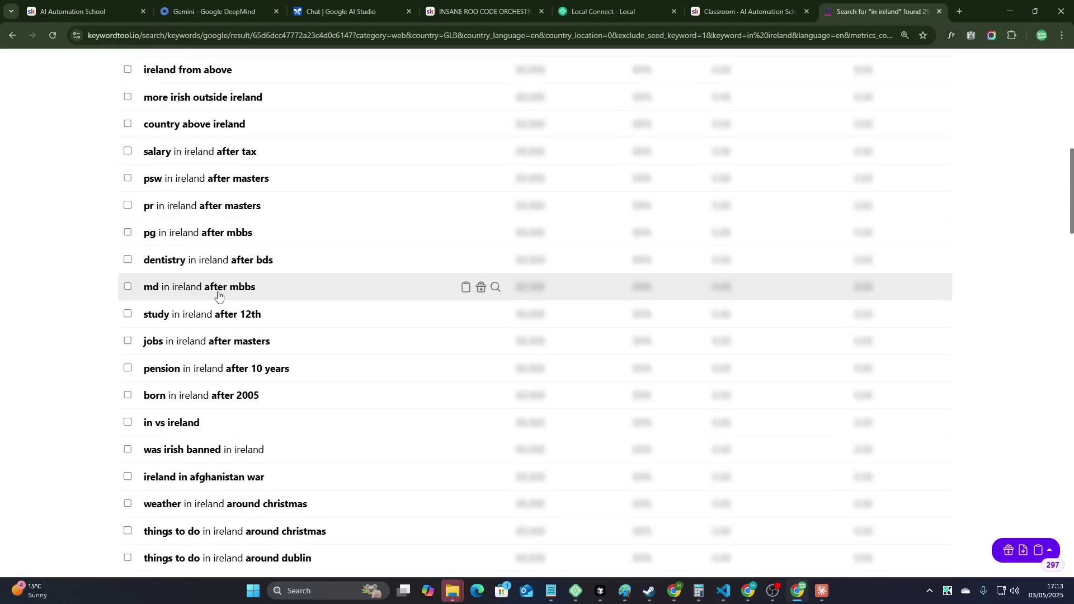
drag(256, 288, 140, 285)
- Set the niche to 'natural wonders in ireland', correcting the typo, and select the whole prompt
click(17, 315)
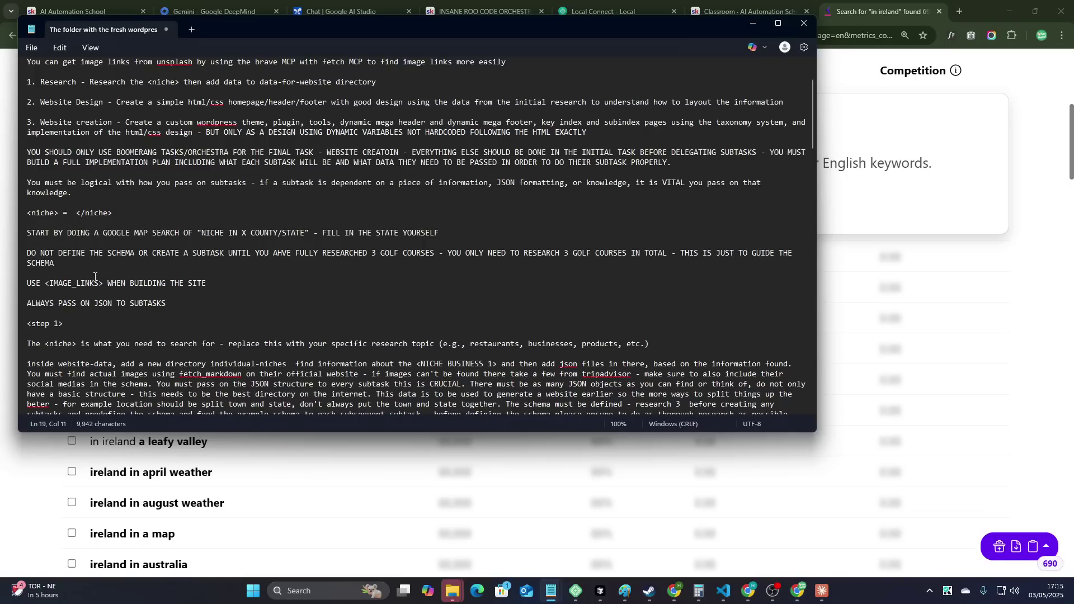
text(nautral wonders in ireland)
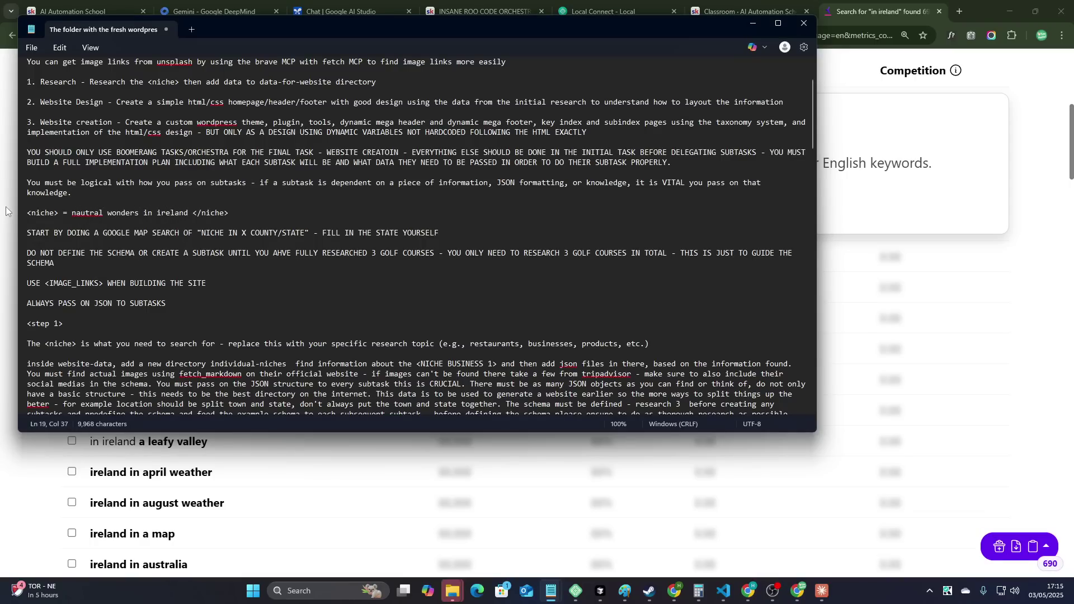
double_click(87, 214)
text(natural)
key(ctrl+a)
key(alt+Tab)
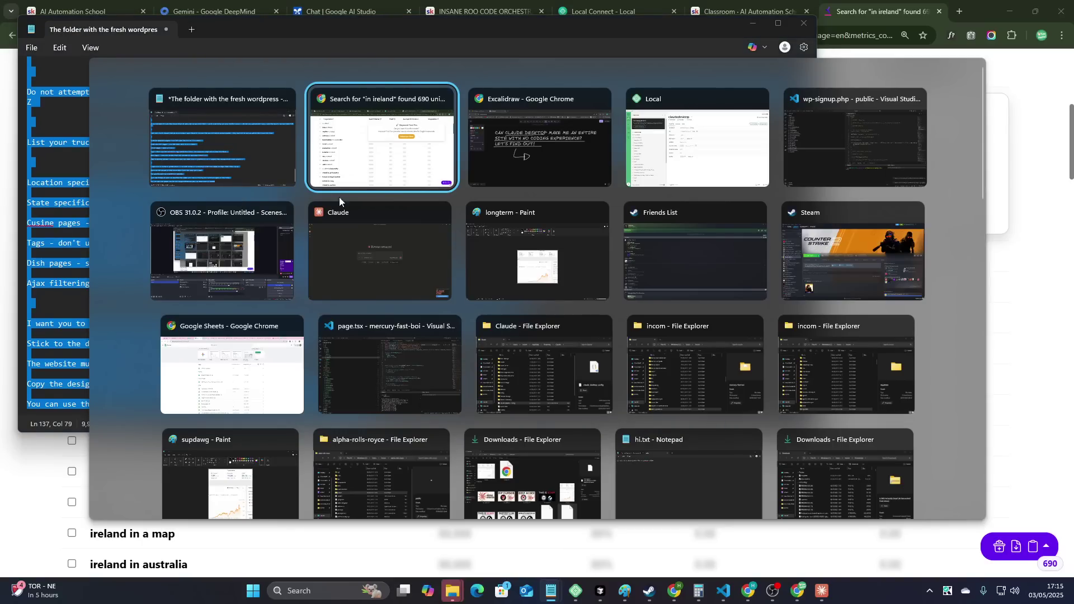
- Attach the copied prompt to a new Claude chat and switch on Research mode
click(376, 244)
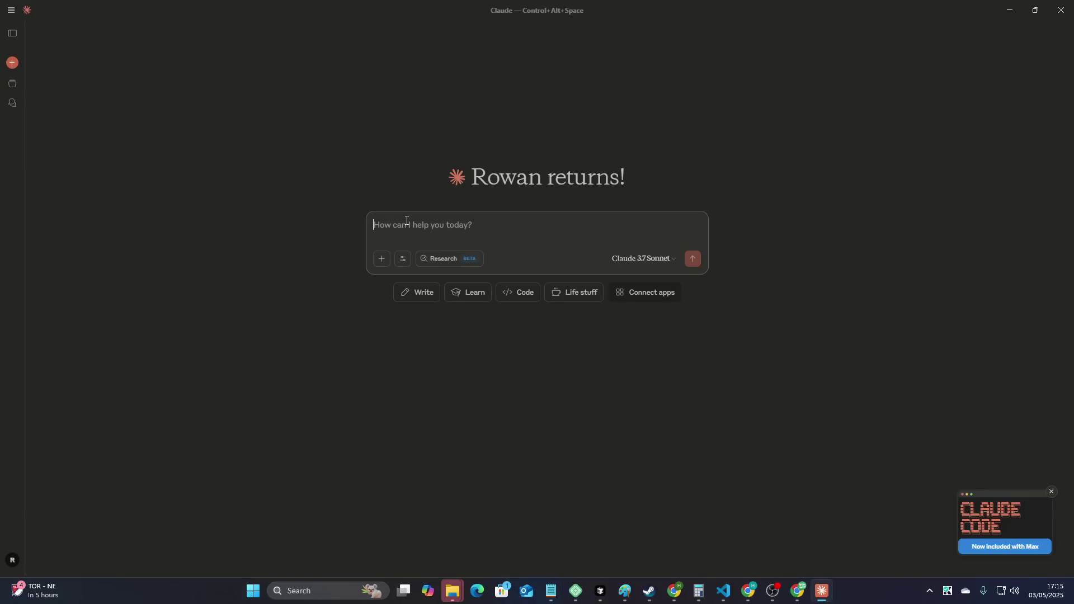
key(ctrl+v)
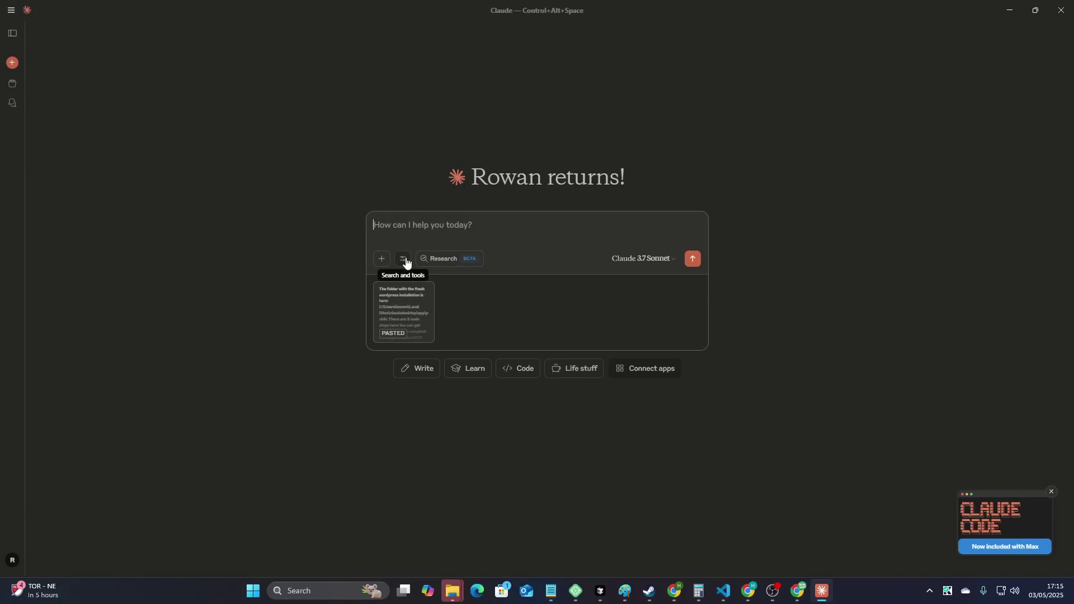
click(406, 263)
scroll(459, 436, down, 1)
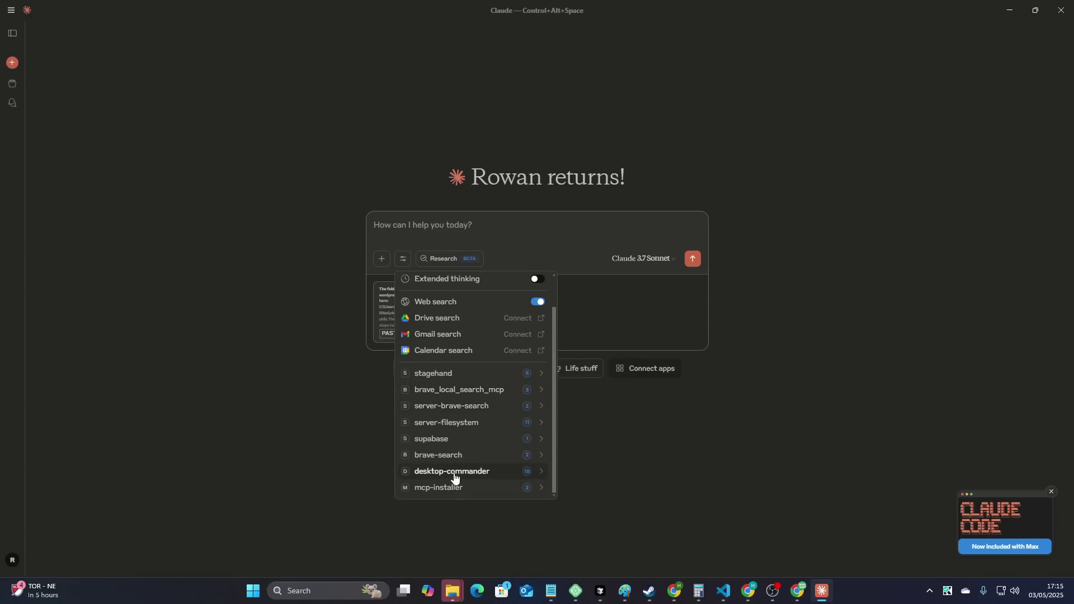
click(278, 412)
text(`)
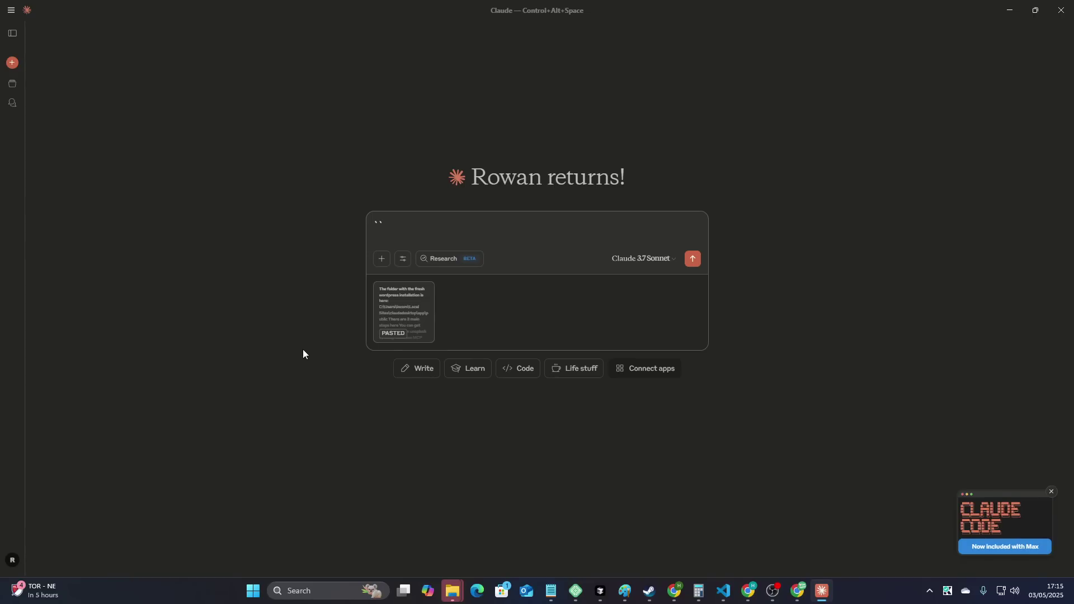
key(BackSpace)
key(BackSpace)
click(407, 262)
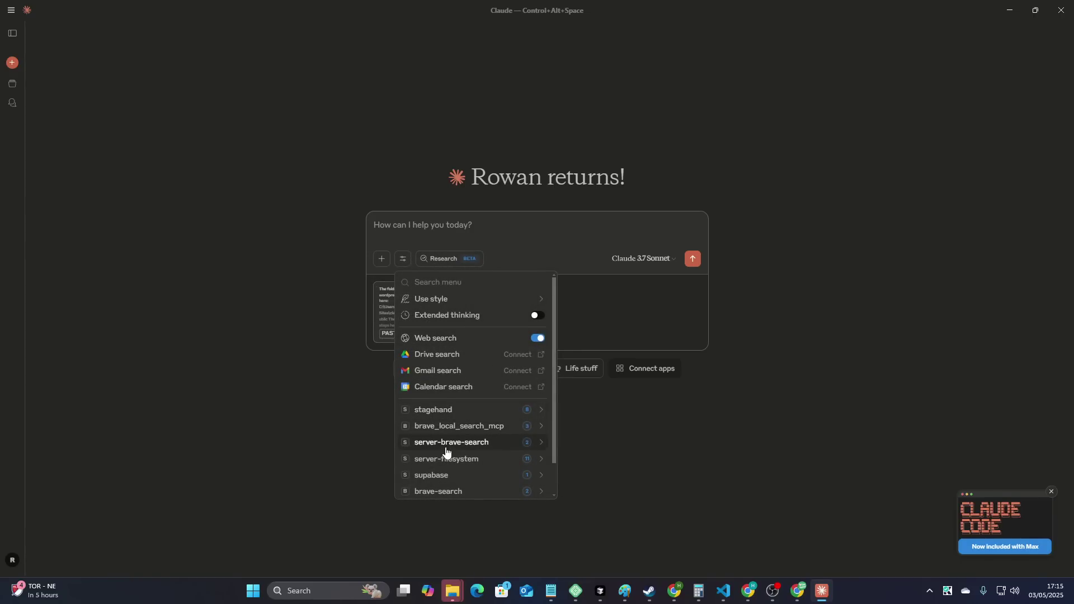
click(345, 406)
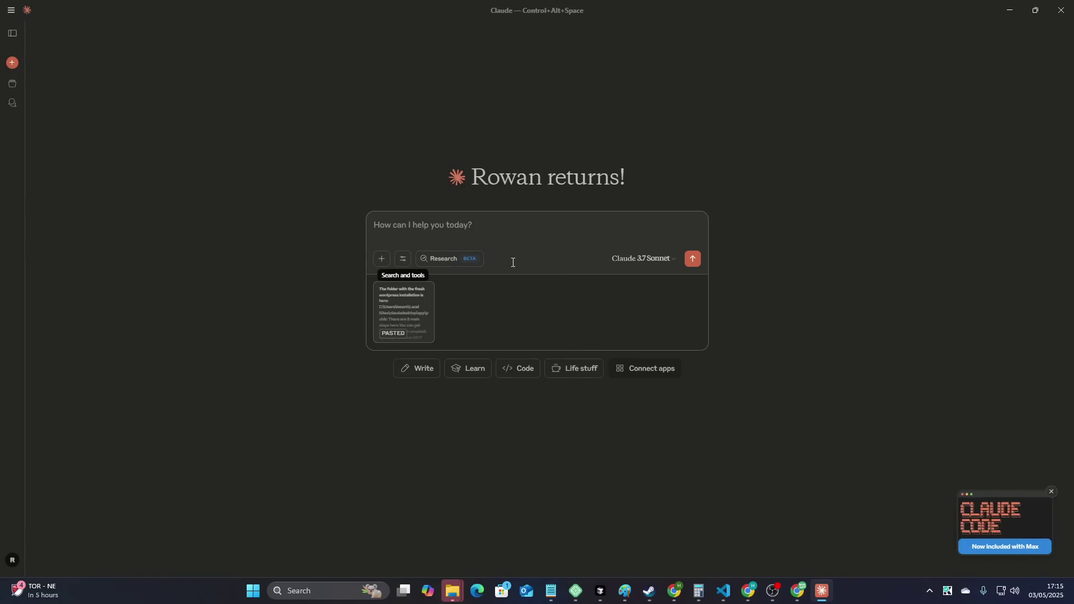
click(452, 262)
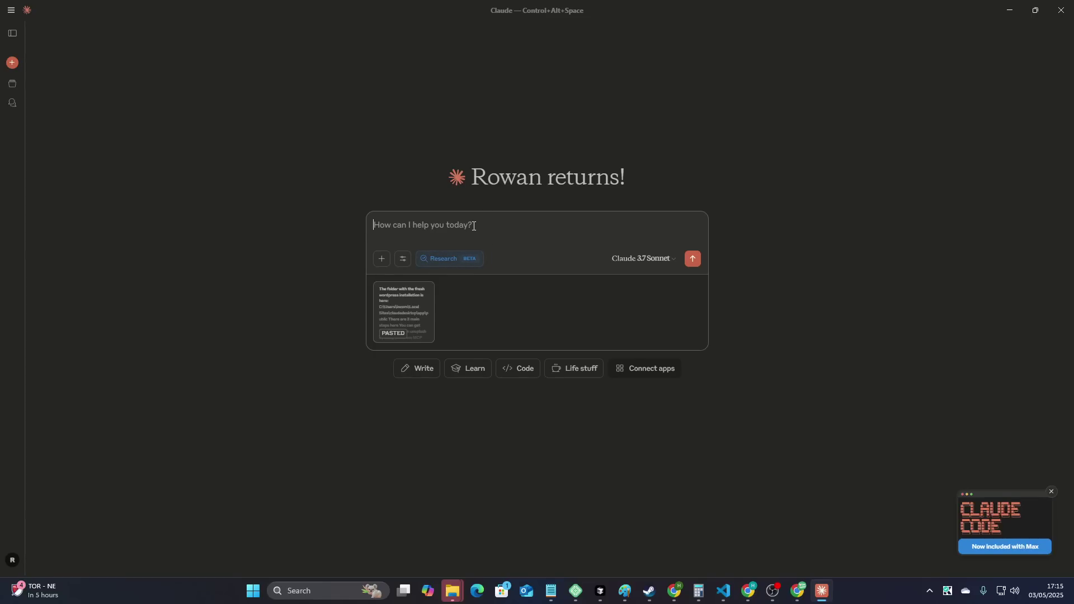
- Ask Claude to research, design for approval, then build the website, and dismiss the MCP error toasts
text(use research to find information about the topic, then creat)
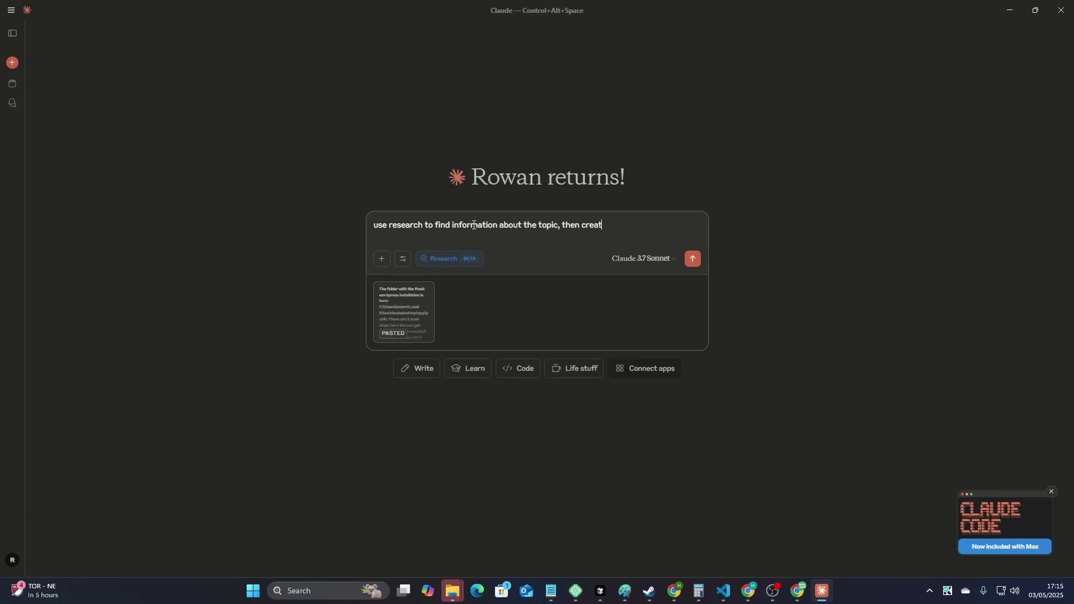
text(sign a)
text(al, then create t)
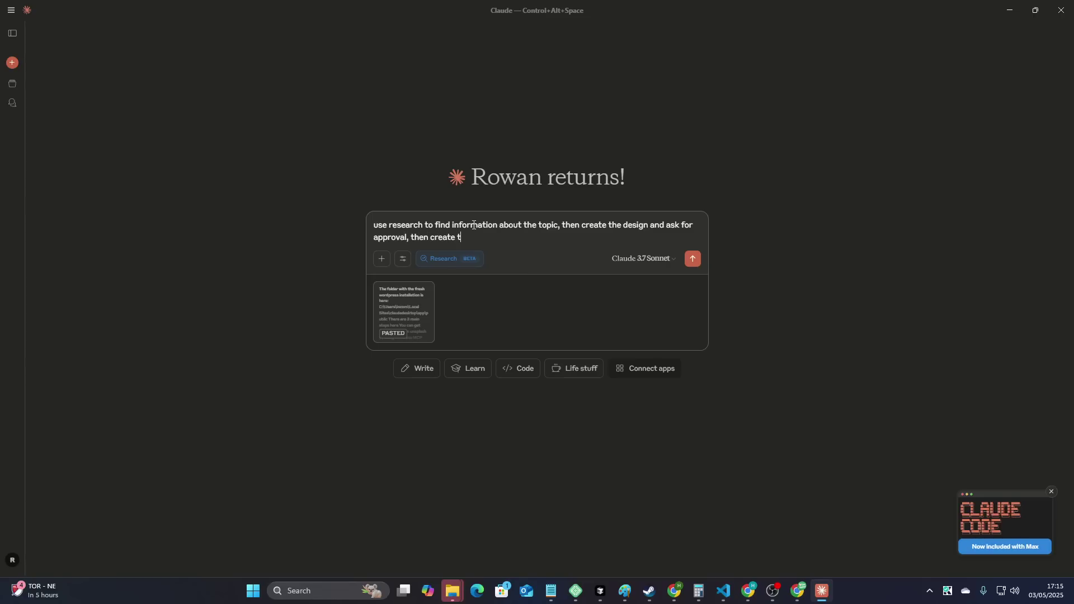
text(ire web)
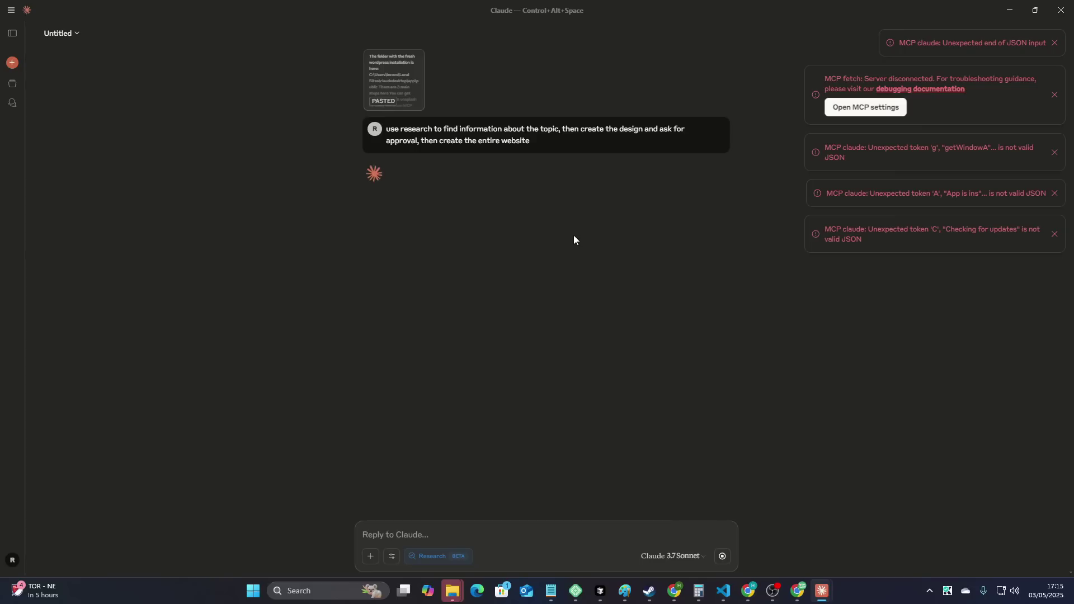
click(1054, 235)
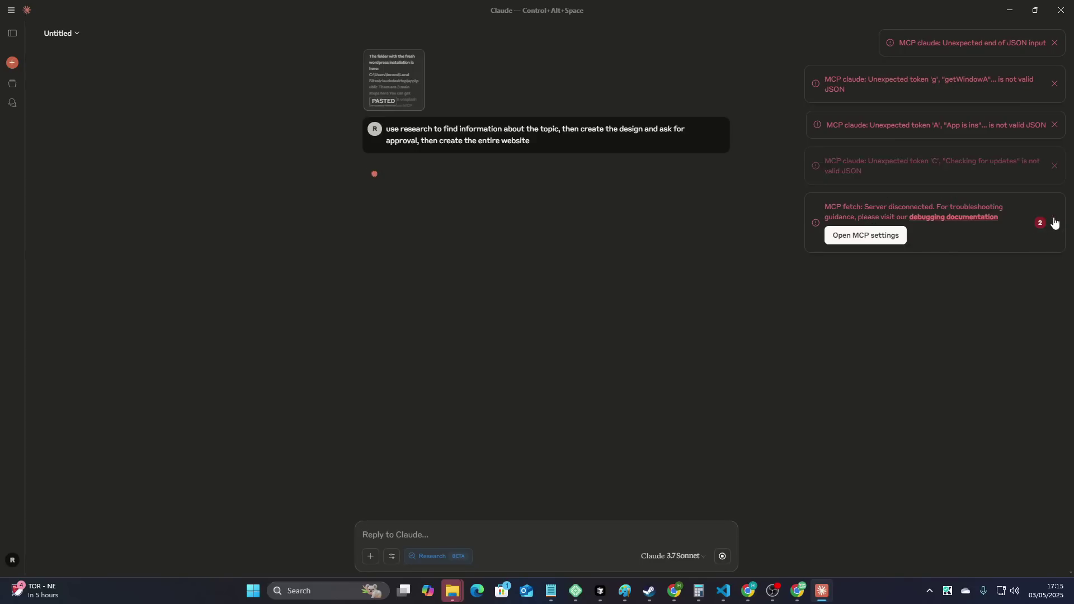
click(1055, 125)
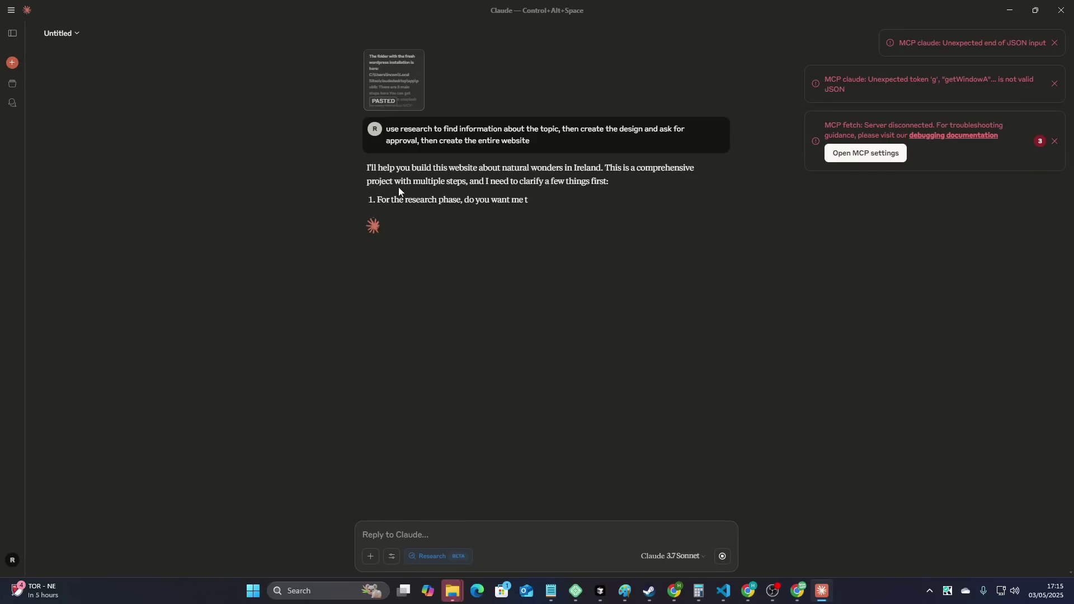
drag(400, 187, 602, 222)
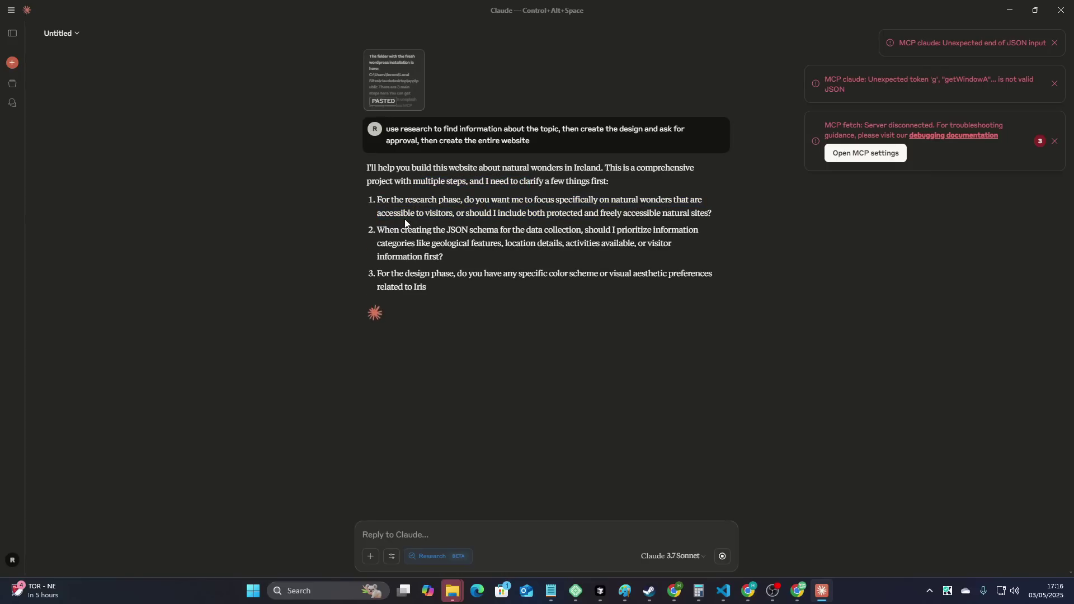
drag(405, 222, 531, 235)
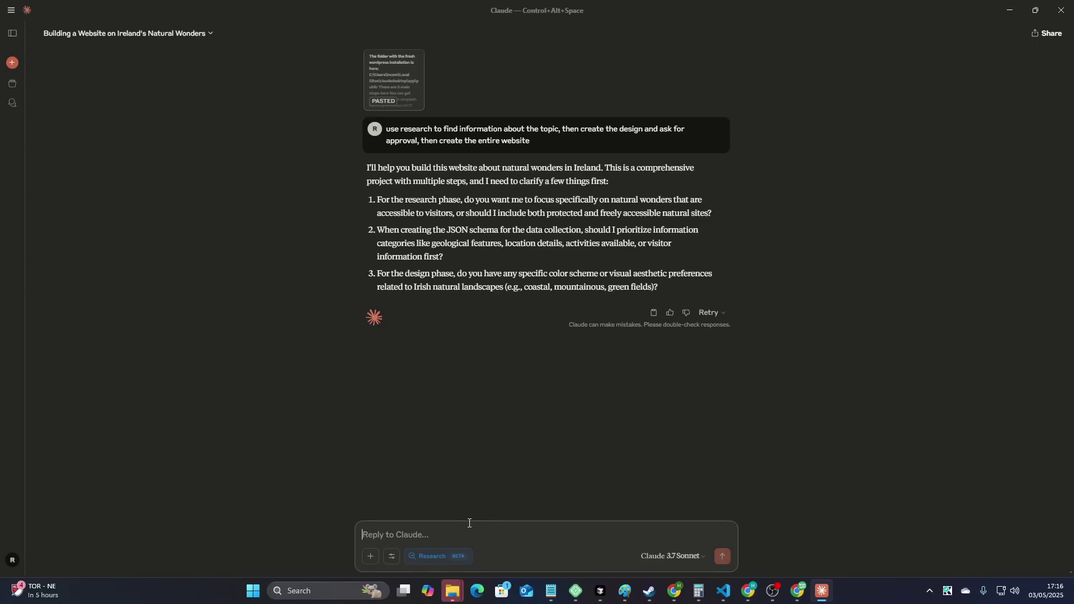
- Reply: '3 for now', 'as much information as possible', and make it modern and nice
text(1)
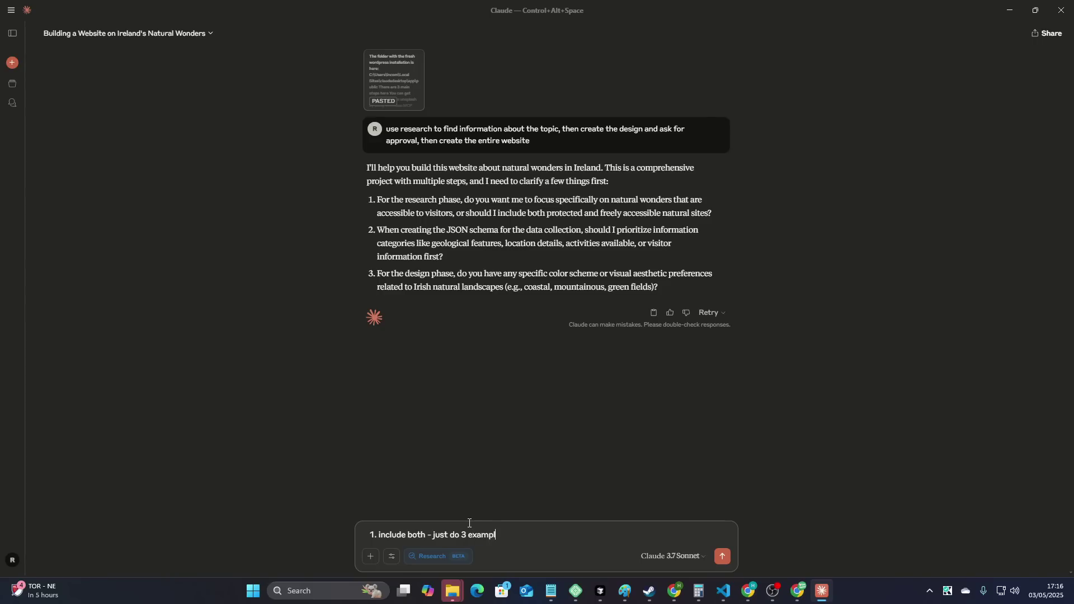
key(ctrl+BackSpace)
key(ctrl+BackSpace)
text(3 for now)
key(shift+Return)
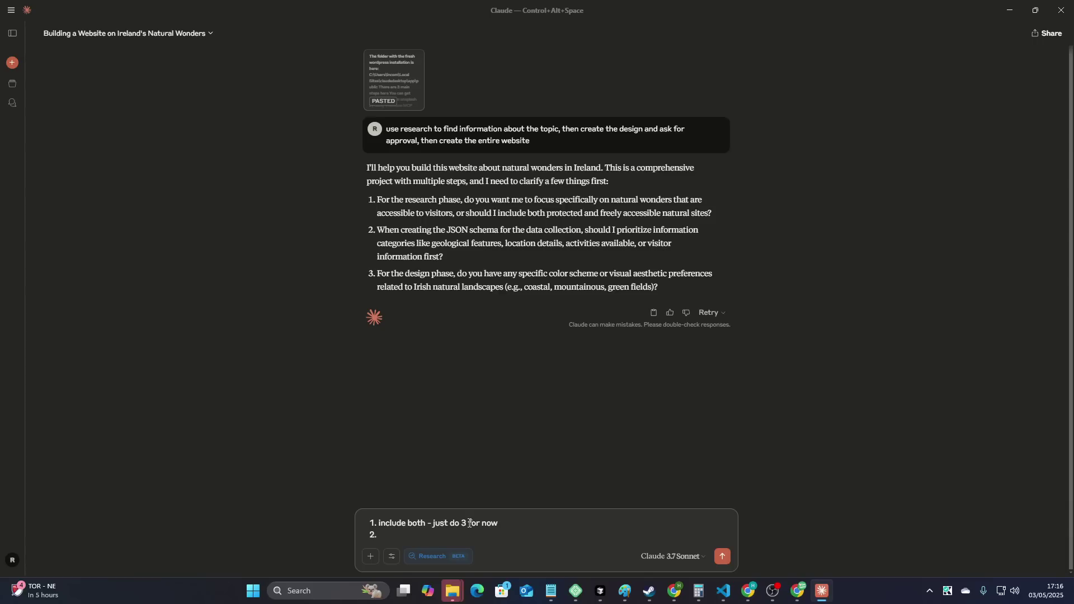
text(just give as much information as possible)
key(shift+Return)
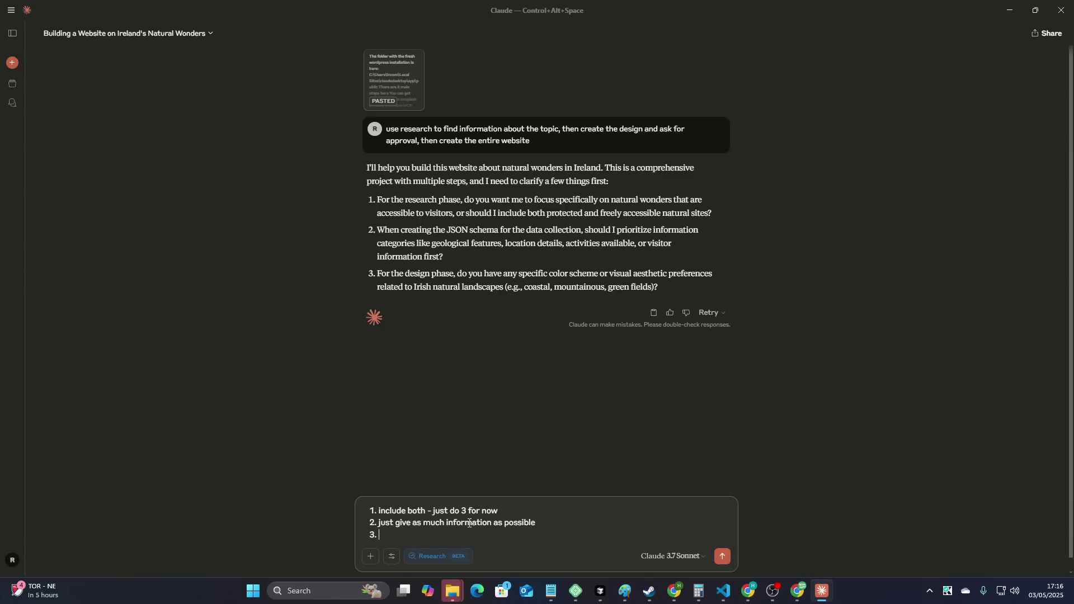
text(make it make sense make it modern make it nice)
key(Return)
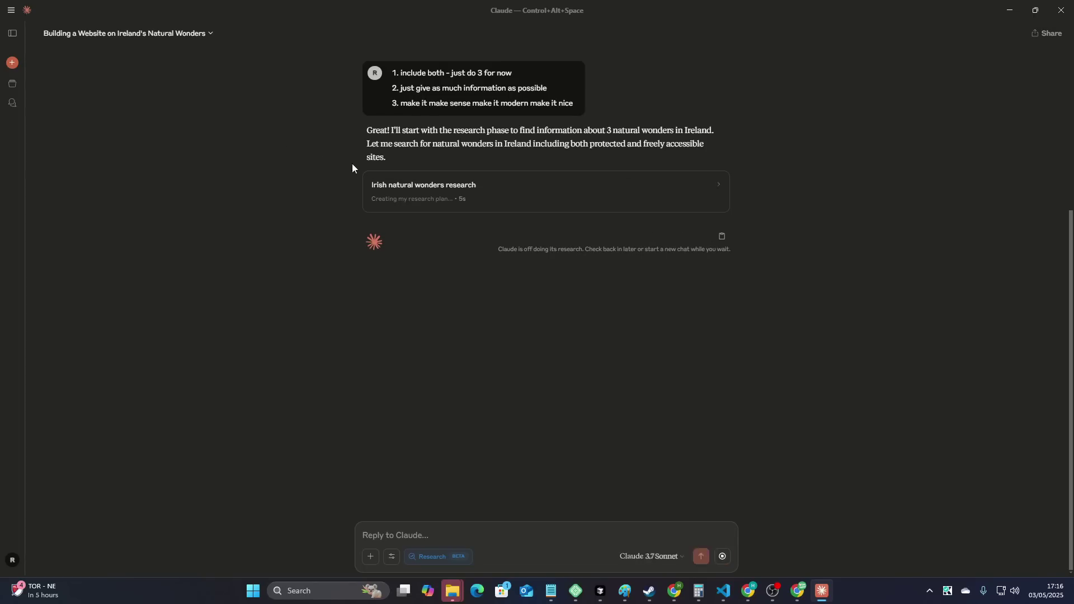
- Leave the Irish natural wonders research searching for sources and return to the Excalidraw drawing in Chrome
scroll(741, 314, up, 3)
scroll(750, 335, down, 3)
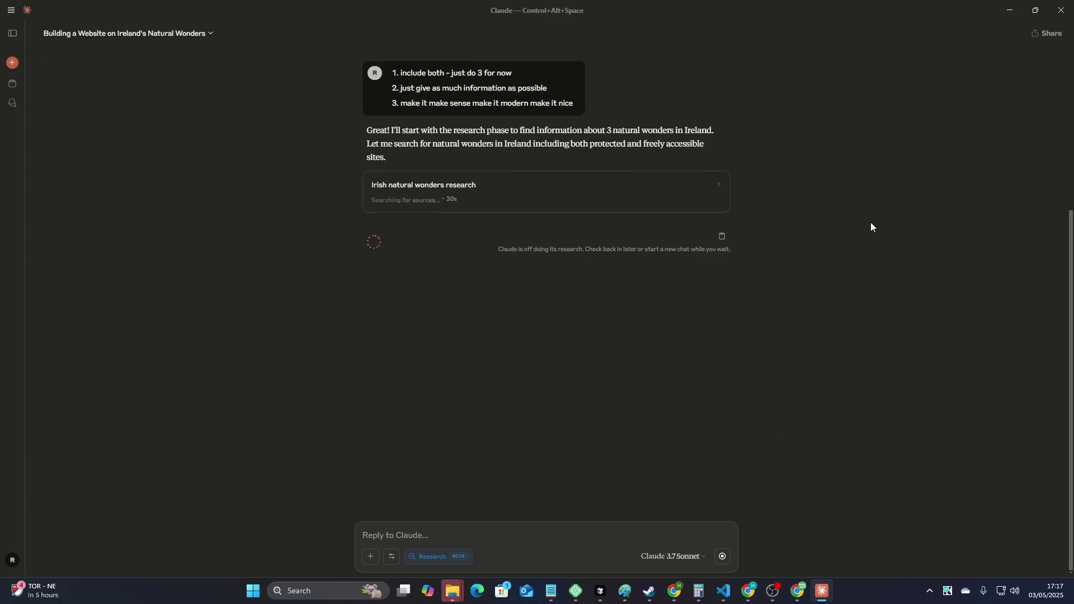
key(alt+Tab)
- Sketch a three-sided box with a rising line, and loop around CAN CLAUDE DESKTOP
mouse_move(156, 237)
mouse_down()
mouse_move(113, 484)
mouse_move(362, 268)
mouse_move(313, 467)
mouse_up()
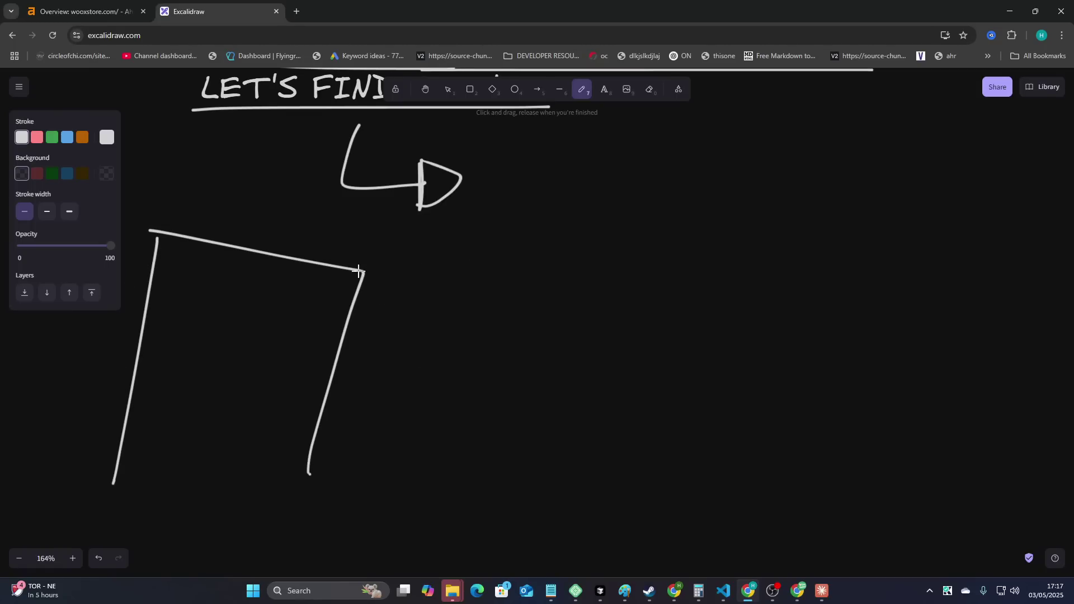
drag(357, 264, 496, 239)
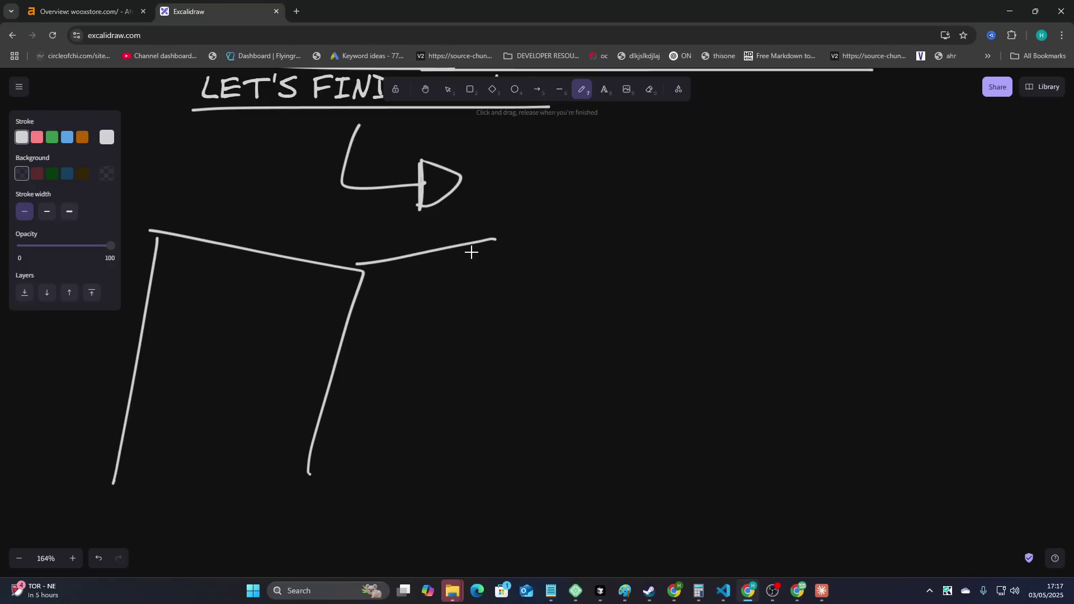
scroll(492, 377, up, 4)
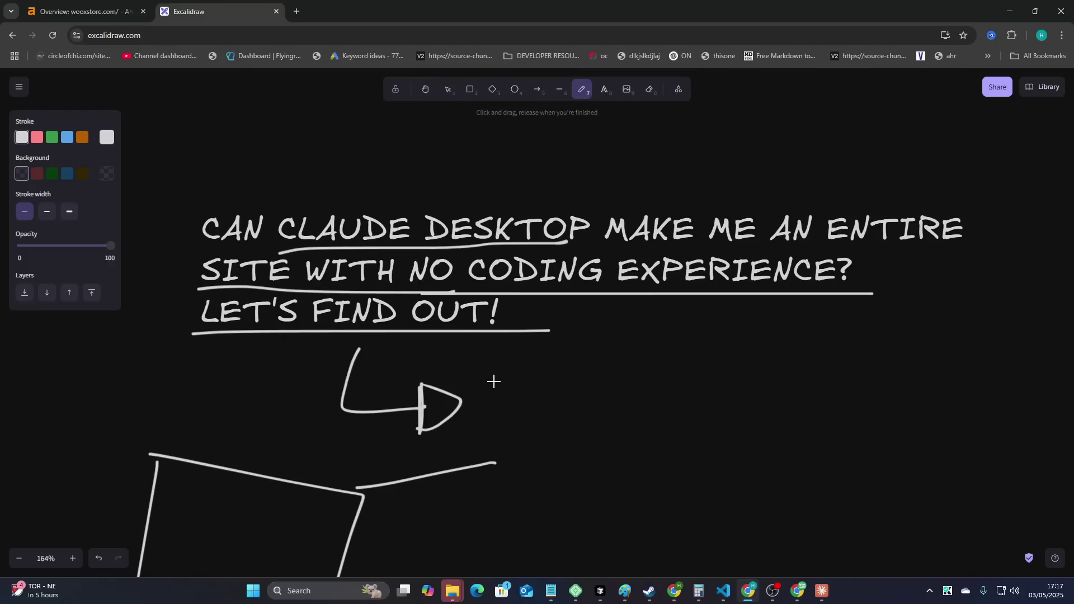
mouse_move(270, 250)
mouse_down()
mouse_move(201, 219)
mouse_move(372, 199)
mouse_move(640, 204)
mouse_move(543, 244)
mouse_move(231, 249)
mouse_move(197, 223)
mouse_up()
mouse_move(627, 350)
mouse_down()
mouse_move(591, 376)
mouse_move(614, 411)
mouse_up()
- Write $90— and 500— under the title, with a bracket beside them
mouse_move(671, 353)
mouse_down()
mouse_move(663, 398)
mouse_move(673, 353)
mouse_up()
mouse_move(573, 336)
mouse_down()
mouse_move(542, 362)
mouse_move(533, 395)
mouse_move(544, 413)
mouse_up()
drag(562, 329, 559, 417)
drag(699, 376, 747, 366)
scroll(803, 375, down, 2)
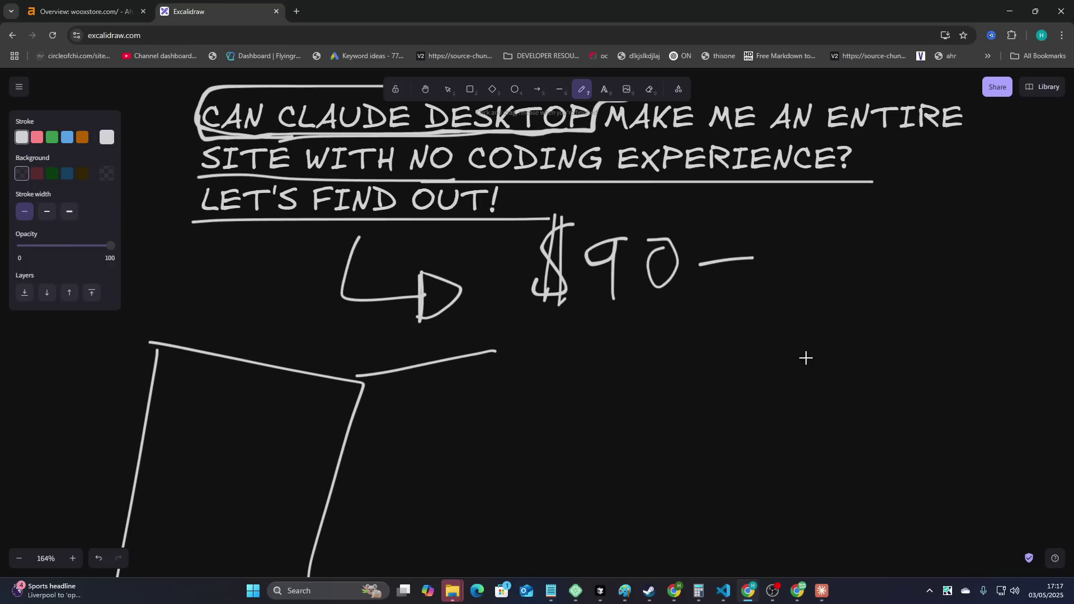
mouse_move(781, 221)
mouse_down()
mouse_move(771, 432)
mouse_move(931, 242)
mouse_move(912, 472)
mouse_up()
drag(536, 329, 553, 384)
drag(616, 335, 746, 360)
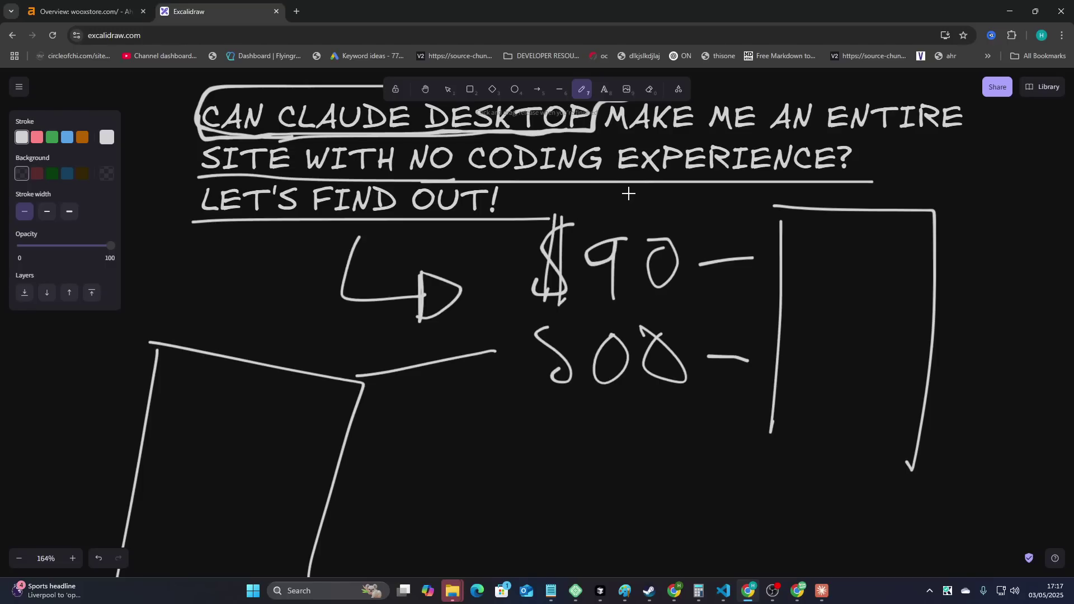
- Circle $90, box 500 twice, and loop around CAN CLAUDE DESKTOP again
mouse_move(626, 193)
mouse_down()
mouse_move(719, 311)
mouse_move(561, 188)
mouse_move(569, 201)
mouse_up()
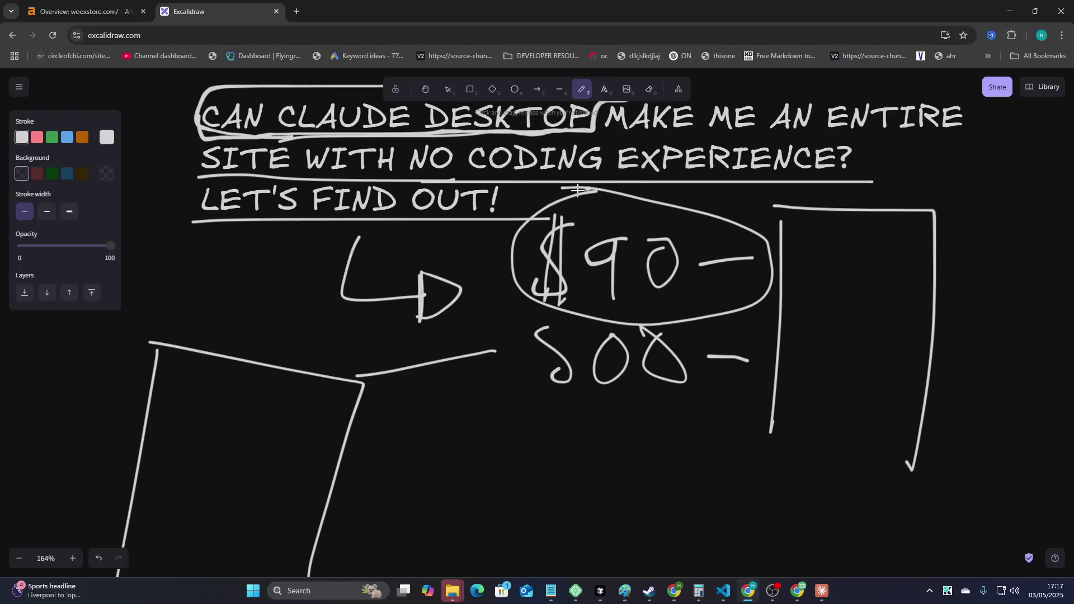
drag(571, 193, 510, 242)
mouse_move(535, 342)
mouse_down()
mouse_move(644, 317)
mouse_move(559, 406)
mouse_move(546, 316)
mouse_up()
click(598, 198)
mouse_move(579, 201)
mouse_down()
mouse_move(672, 263)
mouse_move(575, 204)
mouse_up()
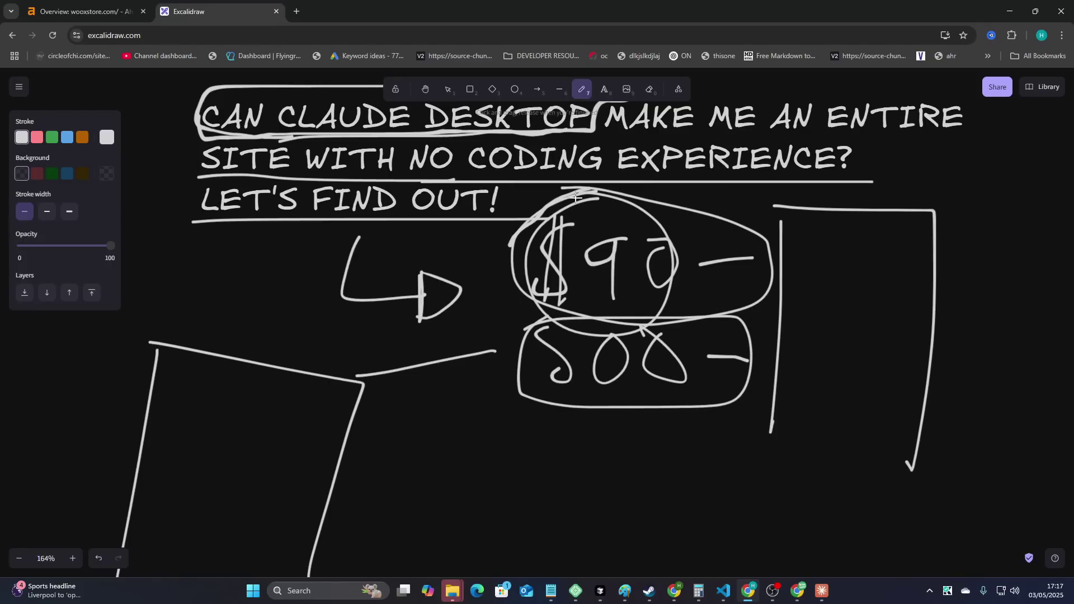
mouse_move(588, 200)
mouse_down()
mouse_move(511, 247)
mouse_move(597, 188)
mouse_move(536, 205)
mouse_up()
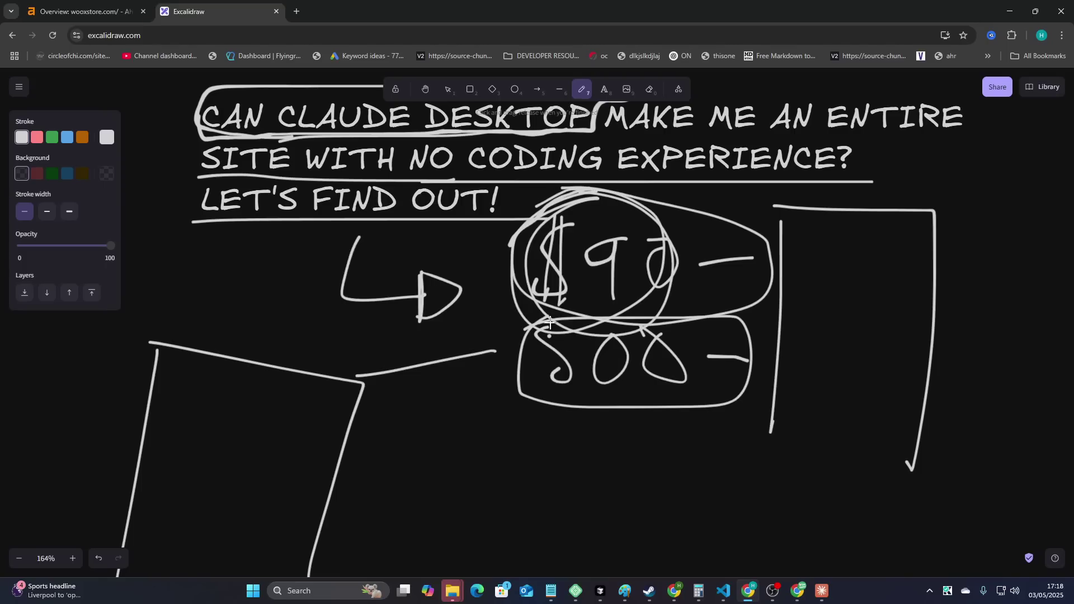
mouse_move(508, 389)
mouse_down()
mouse_move(764, 398)
mouse_move(460, 401)
mouse_move(523, 302)
mouse_move(763, 316)
mouse_move(743, 410)
mouse_up()
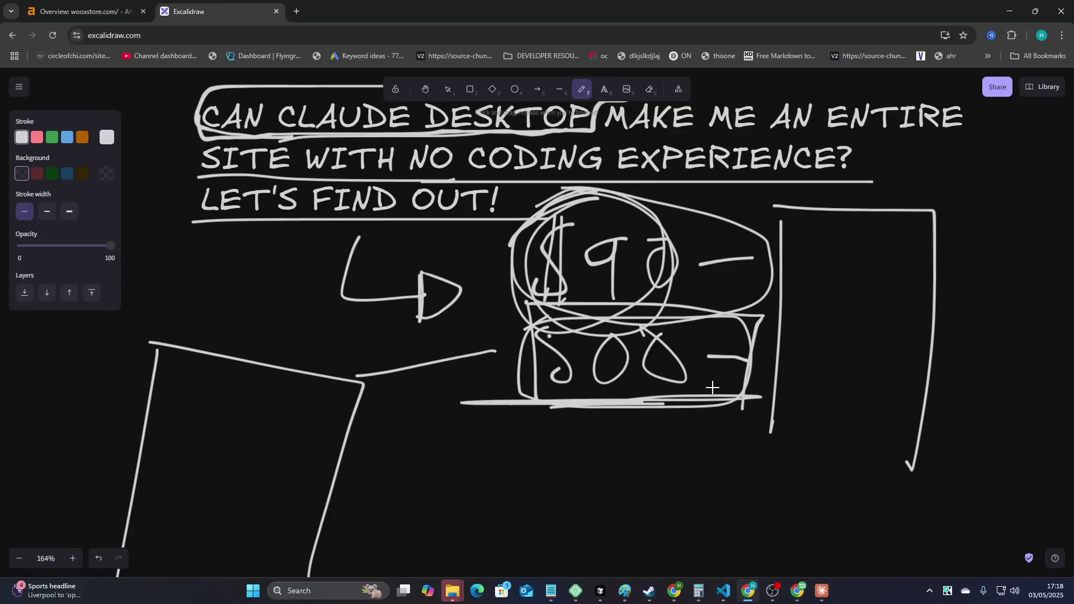
scroll(666, 362, up, 1)
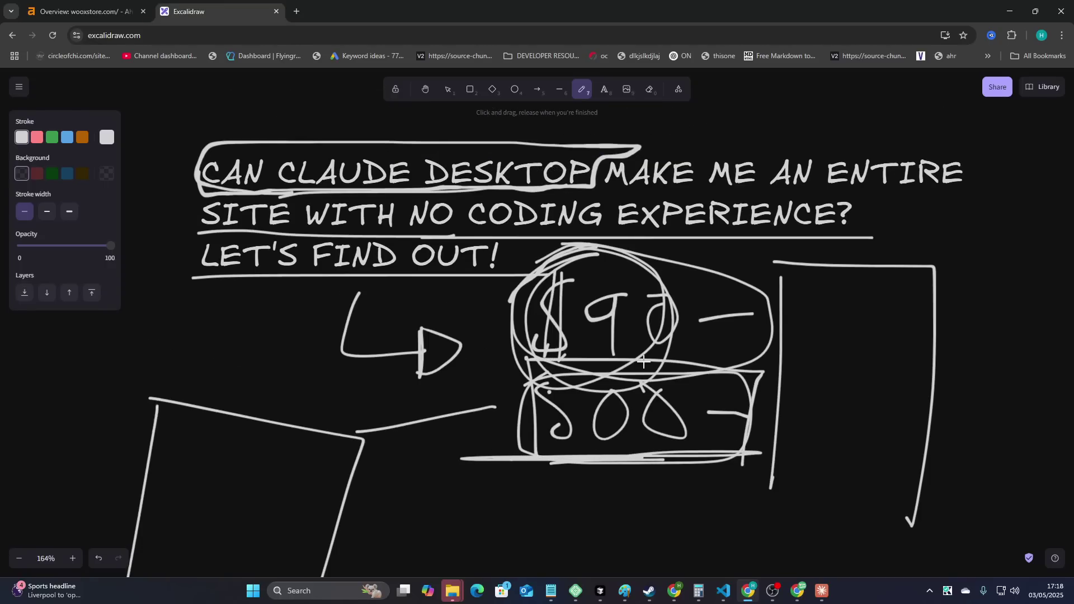
mouse_move(309, 192)
mouse_down()
mouse_move(190, 174)
mouse_move(590, 134)
mouse_move(597, 188)
mouse_up()
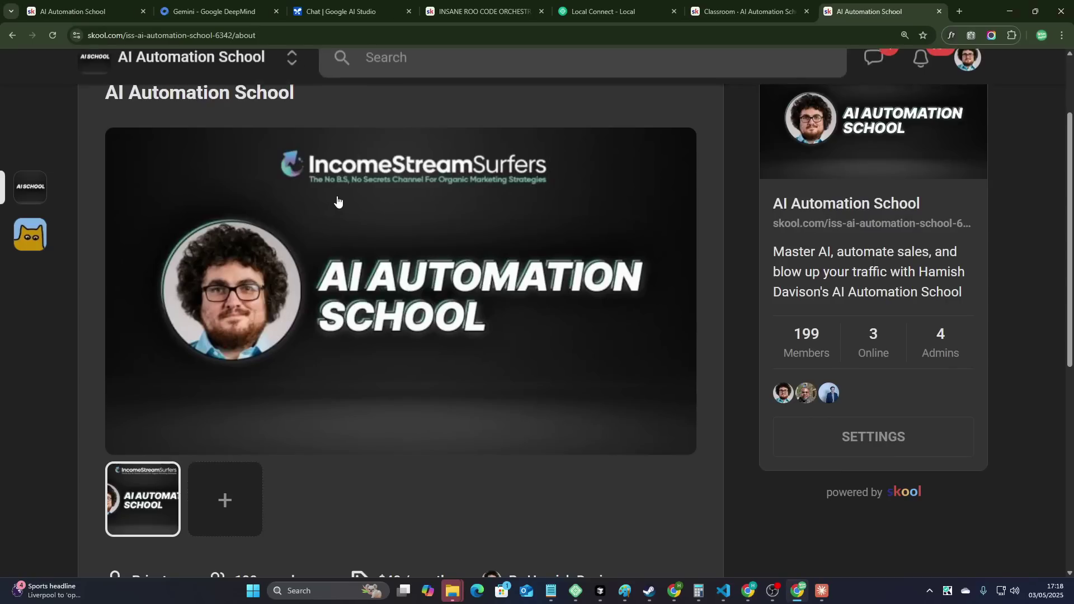
- Scroll through the AI Automation School description and offer list, then back to the top
scroll(340, 201, down, 5)
scroll(342, 198, up, 3)
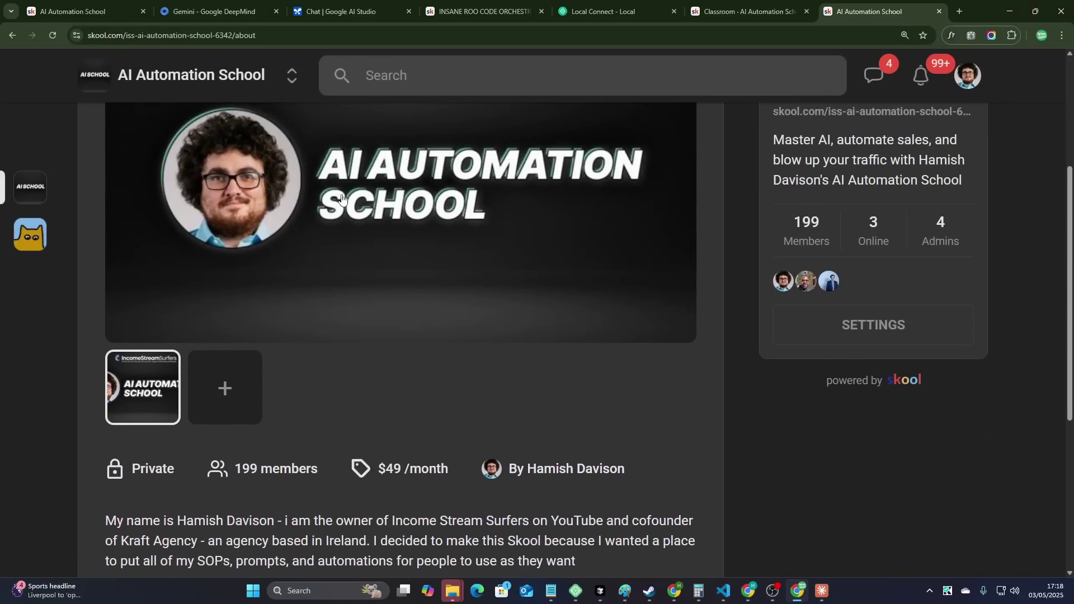
scroll(530, 325, down, 5)
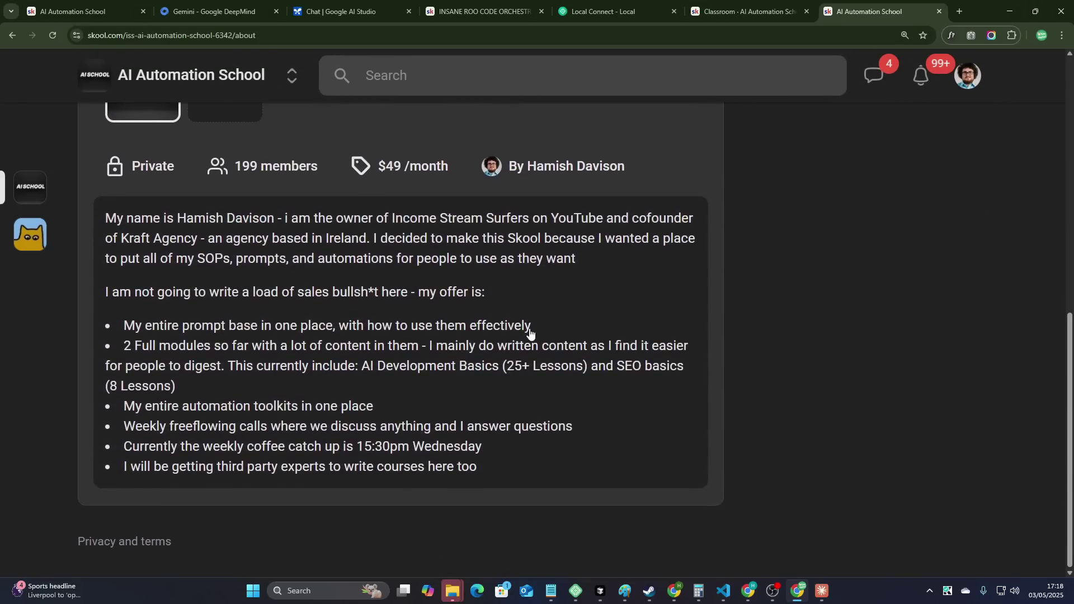
scroll(530, 332, up, 4)
scroll(552, 386, up, 5)
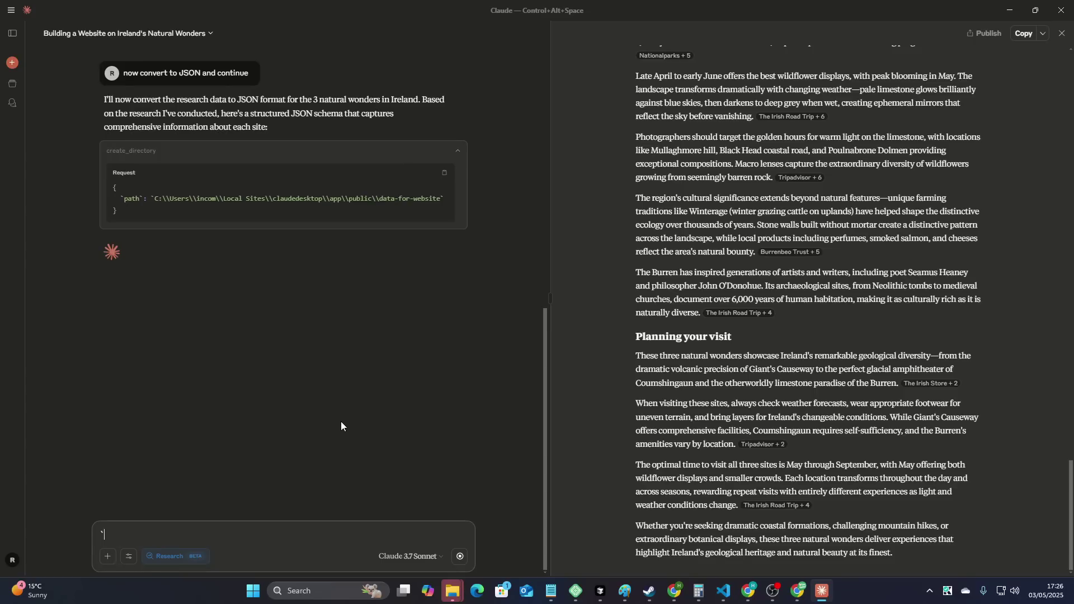
- Scroll to Claude's JSON conversion reply showing the create_directory and write_file calls
scroll(341, 421, up, 6)
scroll(341, 421, down, 6)
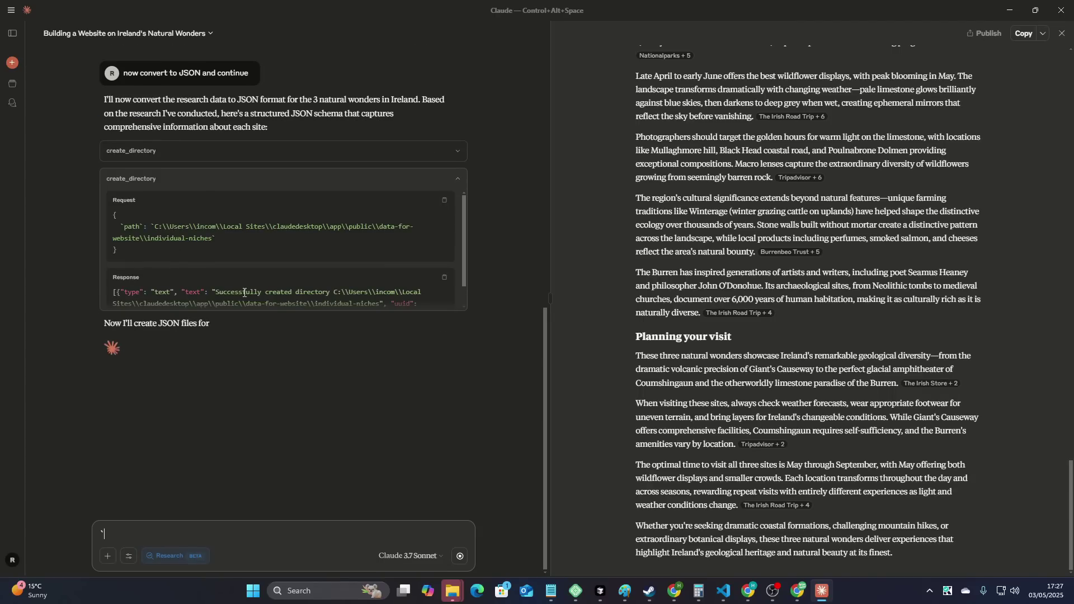
scroll(244, 292, down, 1)
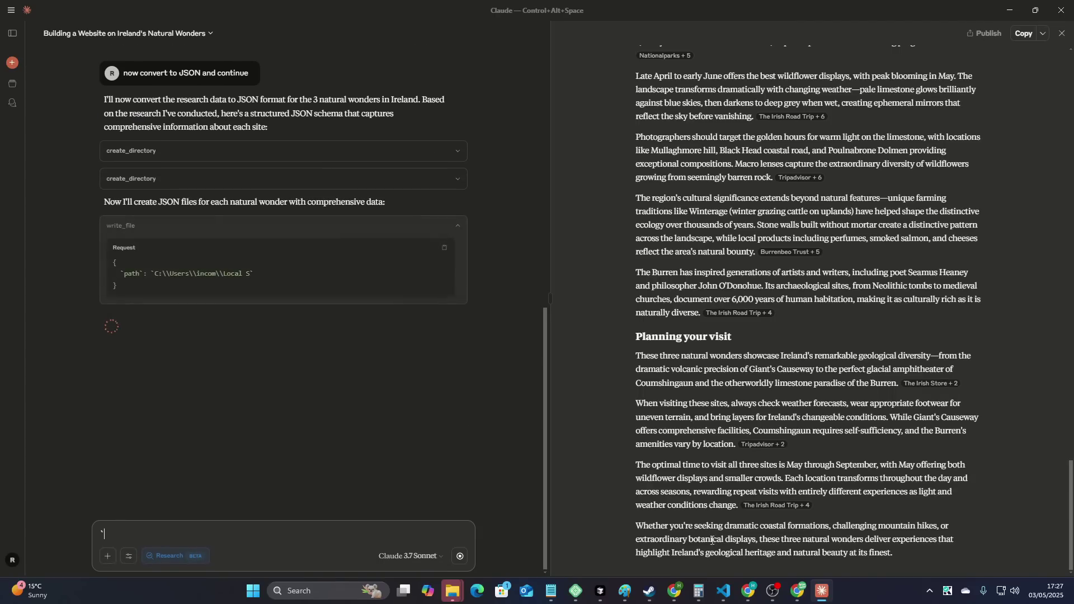
- Bring VS Code forward and expand data-for-website to inspect the individual-niches folder
mouse_move(722, 598)
click(737, 547)
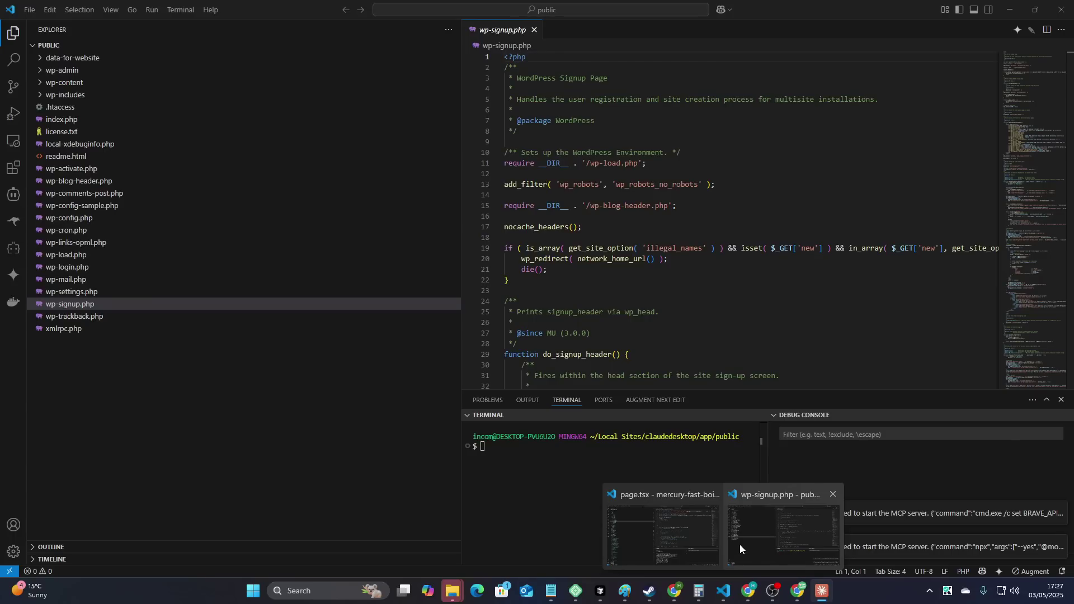
click(78, 59)
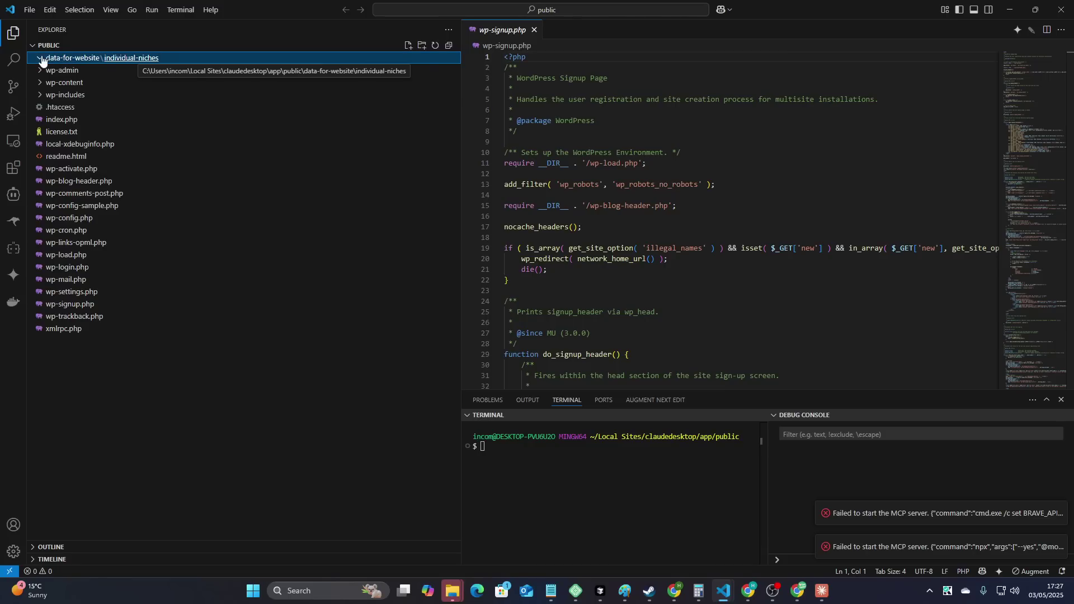
click(232, 415)
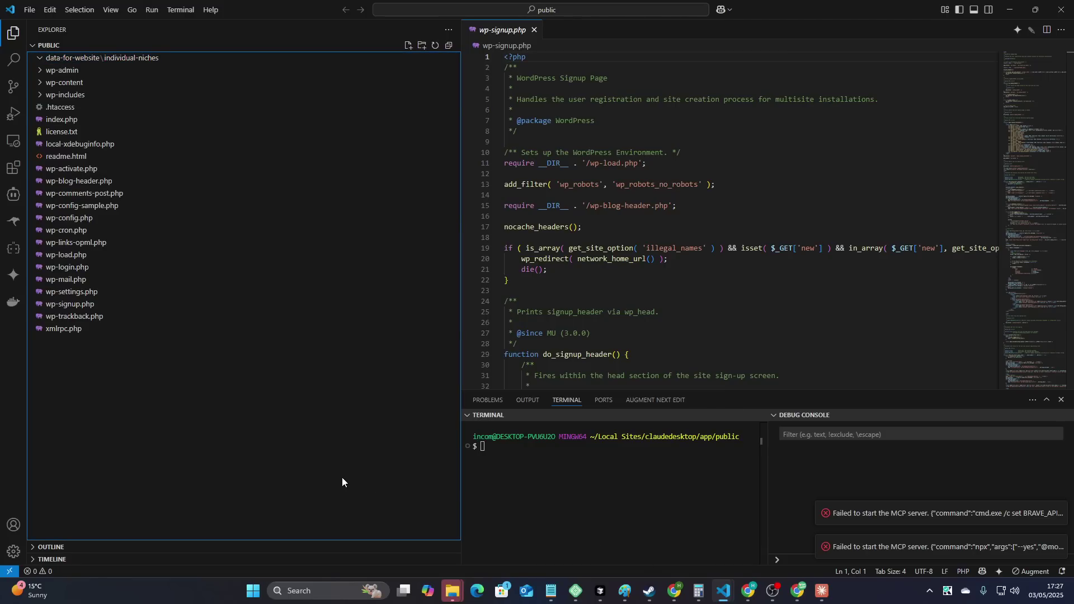
- Close the wp-signup.php tab, collapse individual-niches, and return to the Claude chat
click(534, 29)
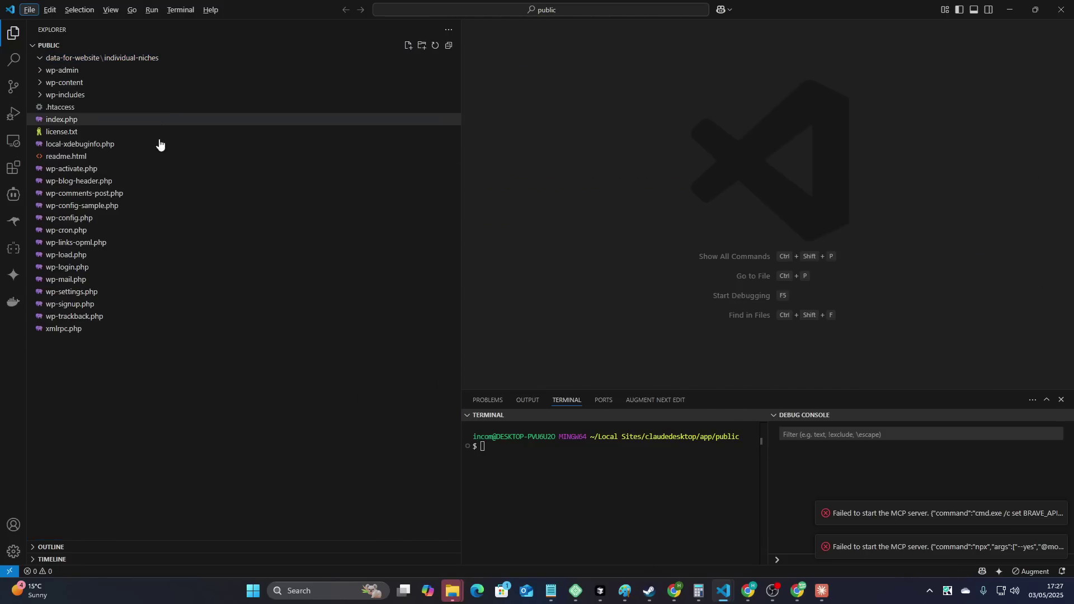
click(43, 62)
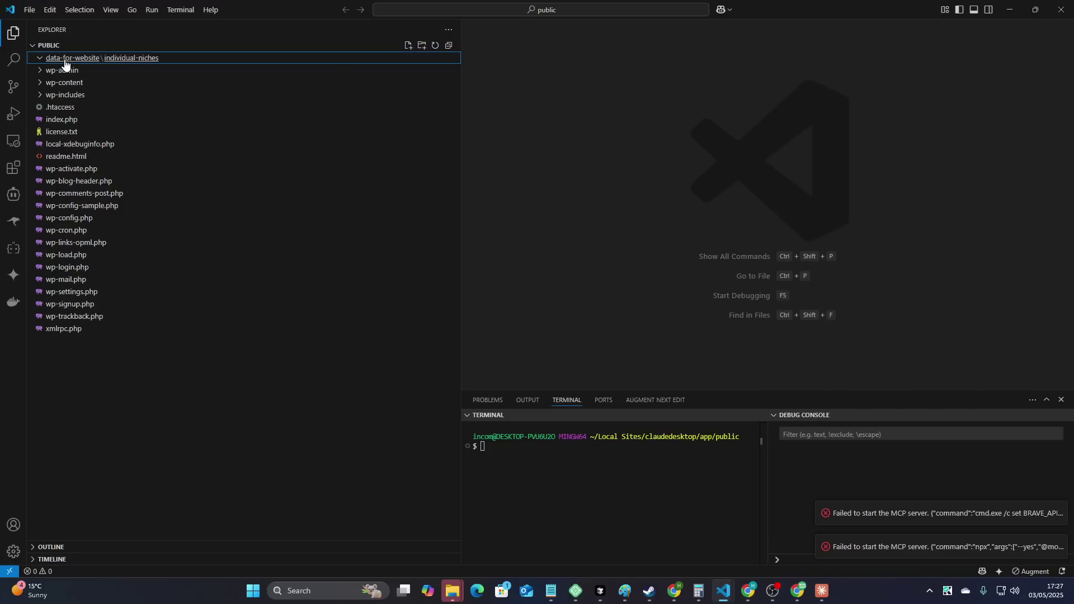
key(alt+Tab)
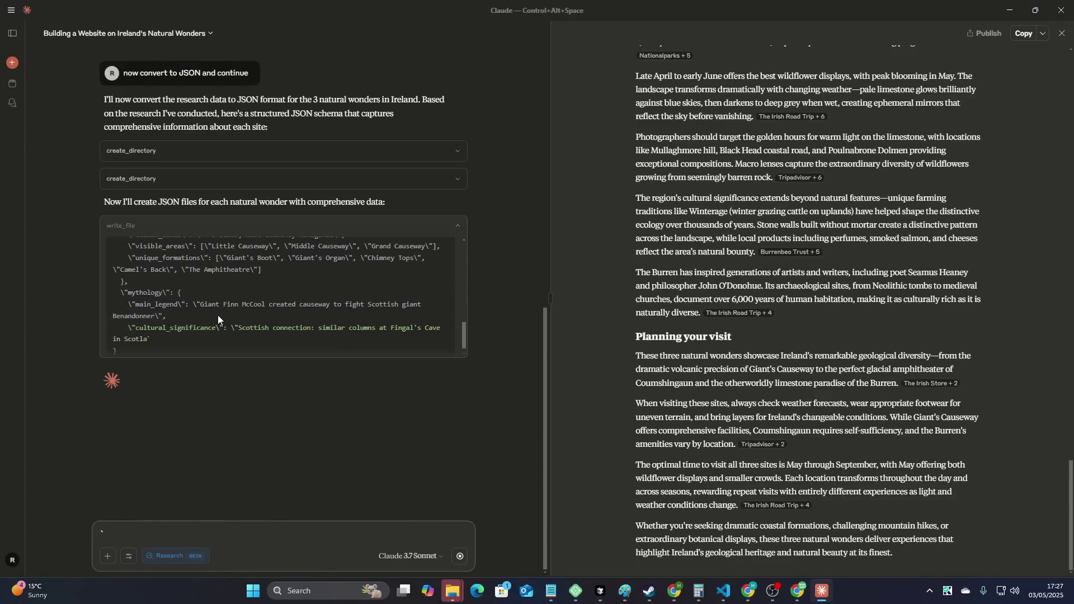
- Check on the streaming giants-causeway.json write by switching between Claude and VS Code
key(alt+Tab)
key(alt+Tab)
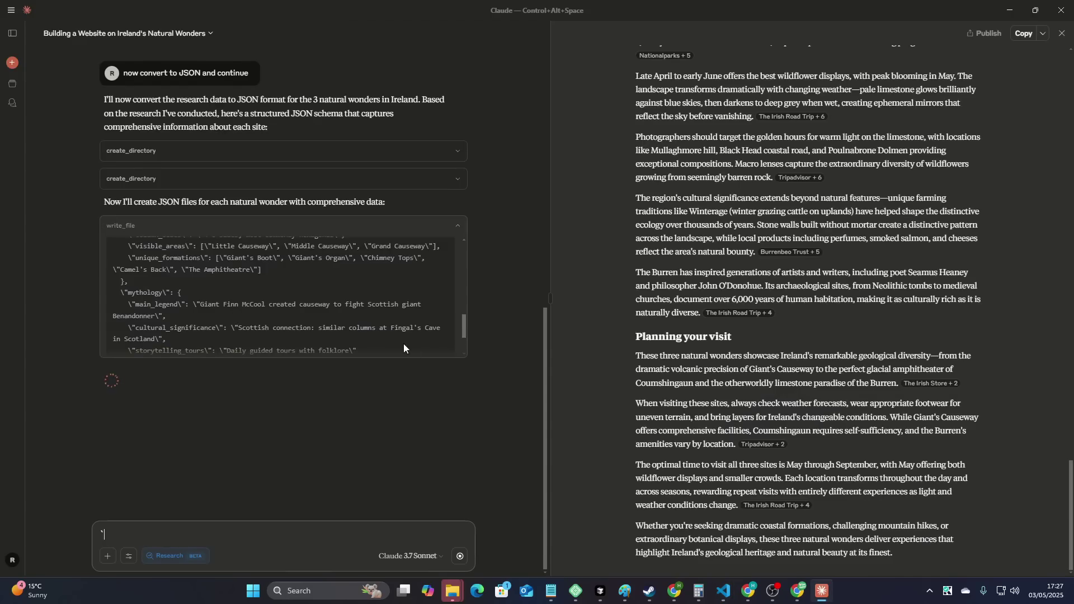
key(alt+Tab)
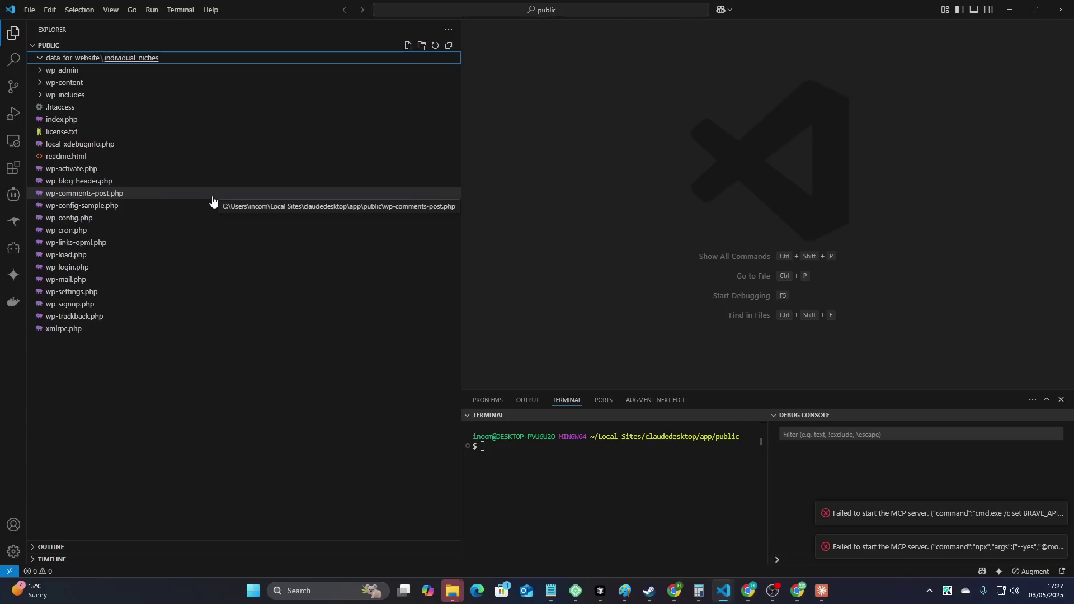
key(alt+Tab)
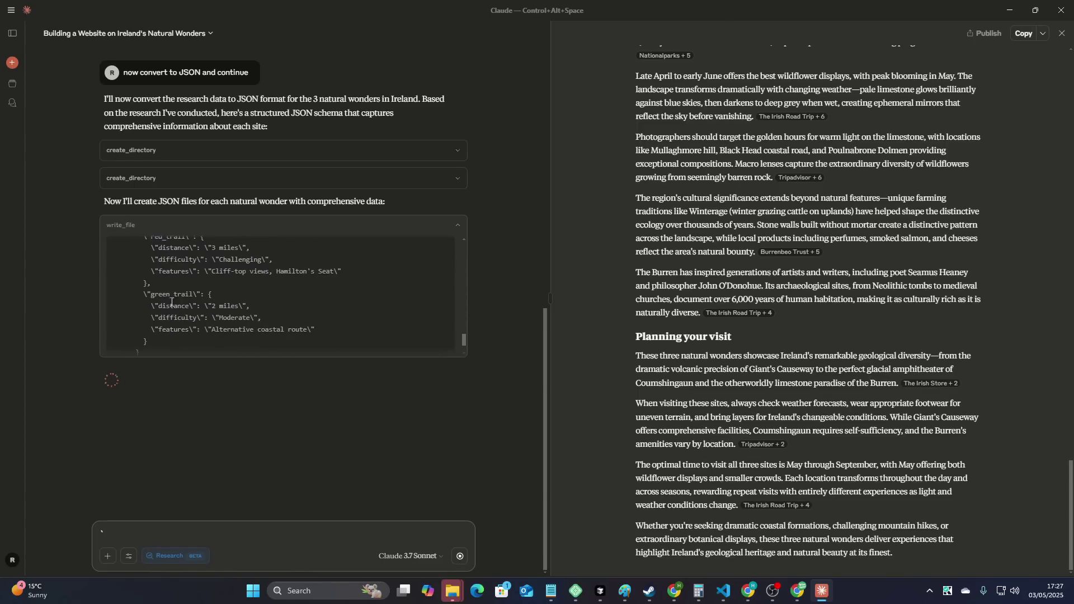
- Select the Challenging difficulty value in the JSON preview, then switch to VS Code
drag(197, 260, 264, 260)
click(263, 261)
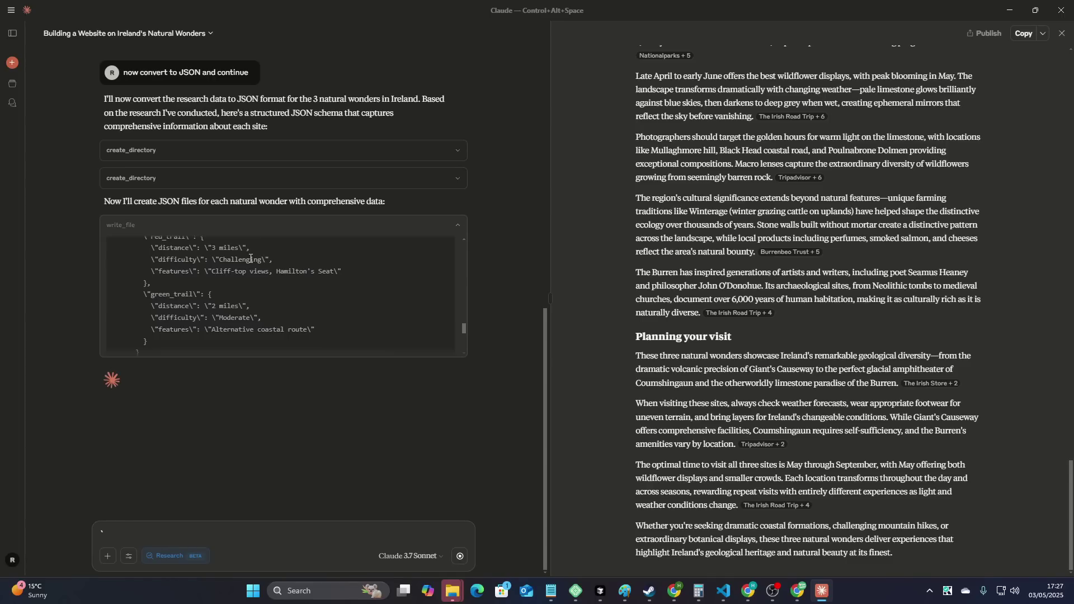
double_click(250, 259)
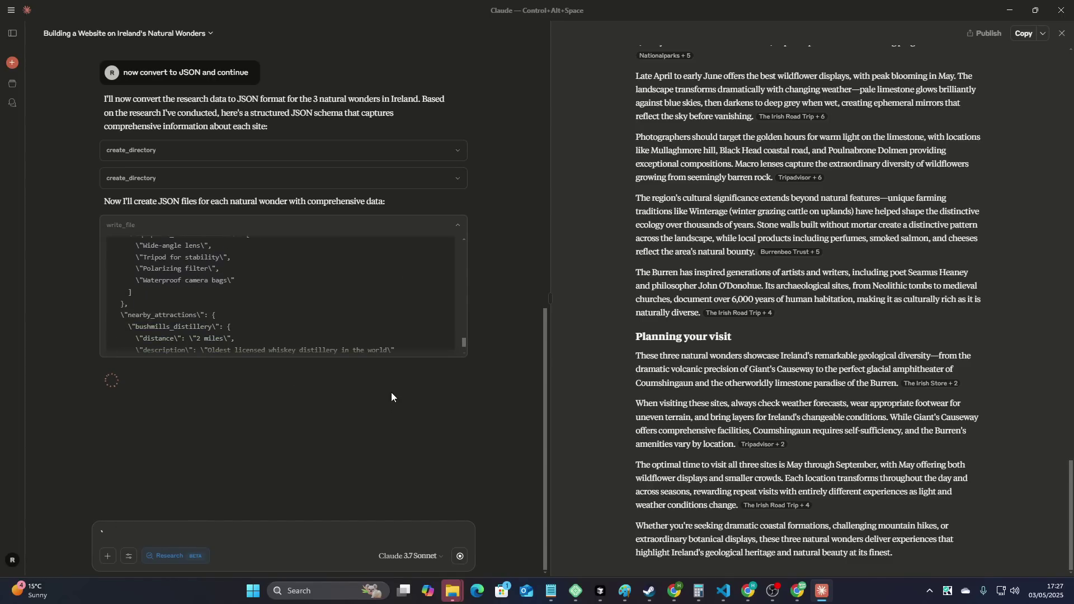
text(``)
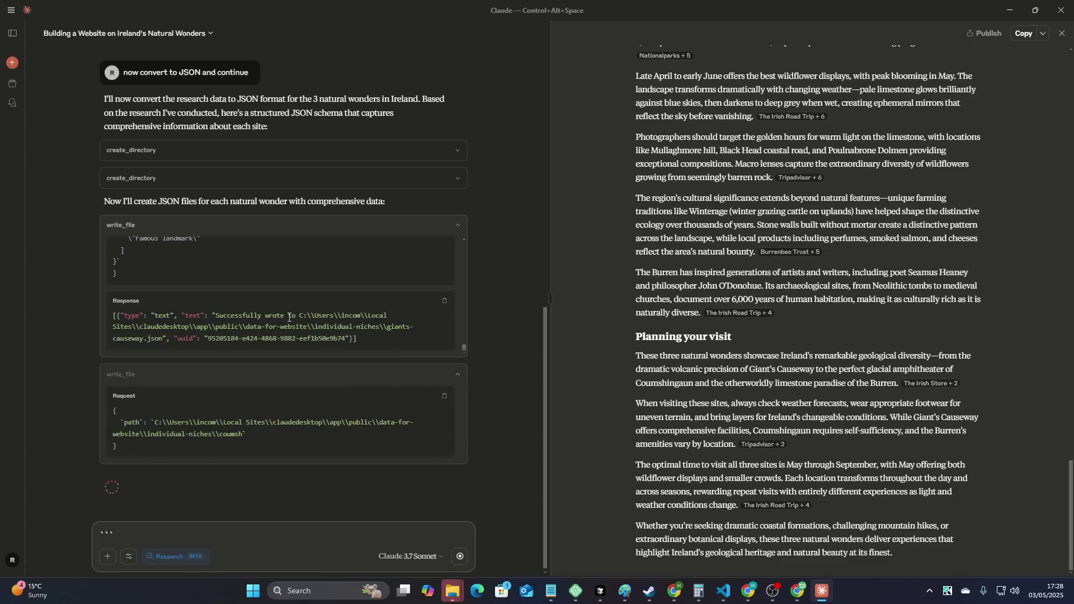
key(alt+Tab)
- Open giants-causeway.json, scroll through its location, GPS and geology data, then return to Claude
click(87, 72)
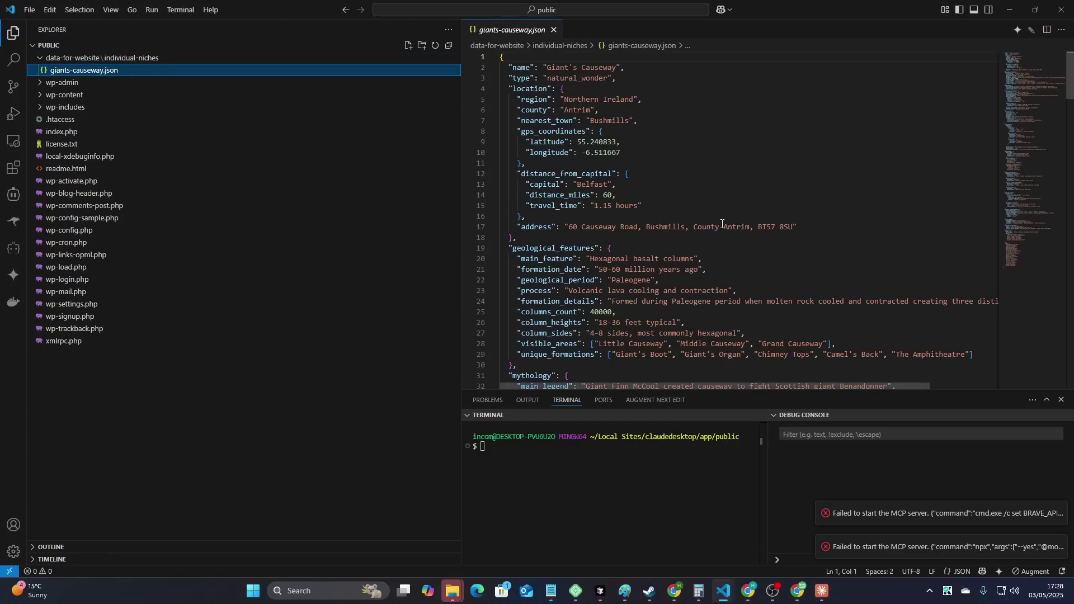
scroll(733, 242, down, 20)
scroll(733, 243, down, 20)
scroll(733, 243, up, 12)
scroll(855, 283, up, 20)
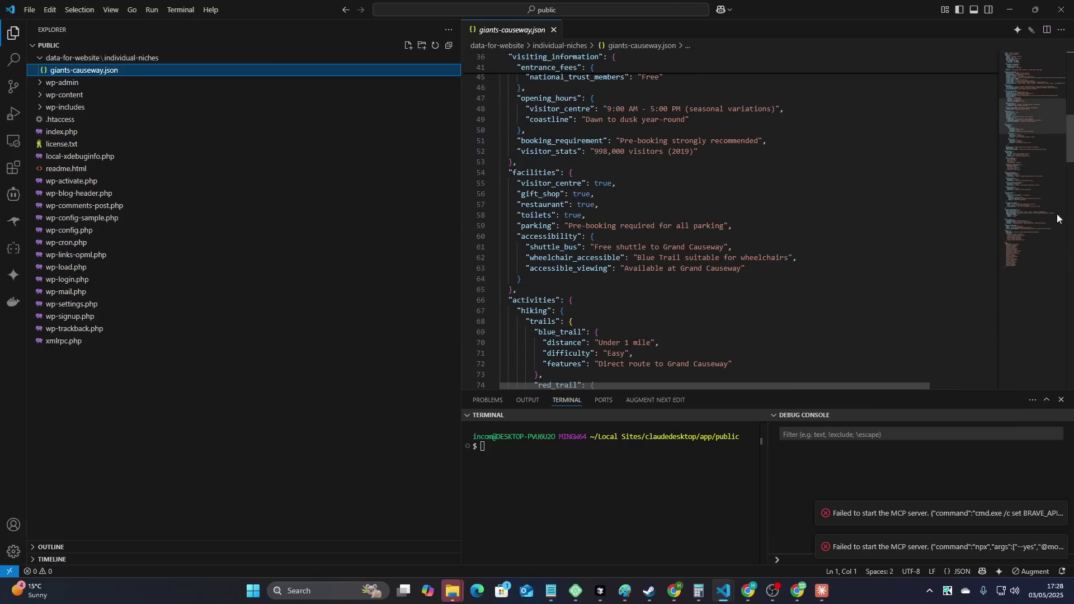
scroll(865, 210, up, 10)
scroll(865, 210, up, 4)
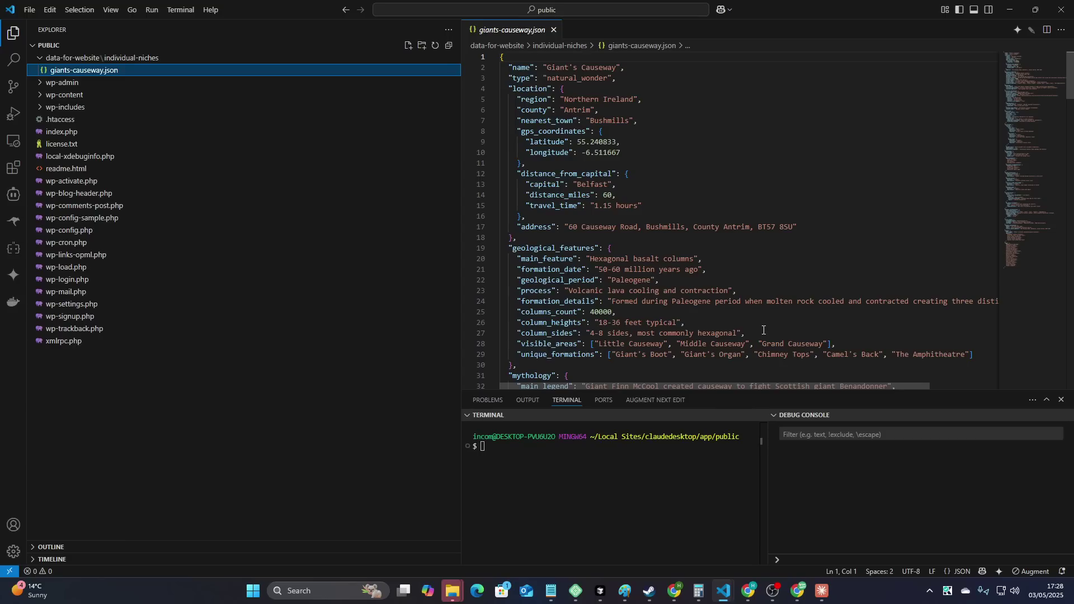
scroll(752, 337, down, 2)
scroll(771, 339, up, 2)
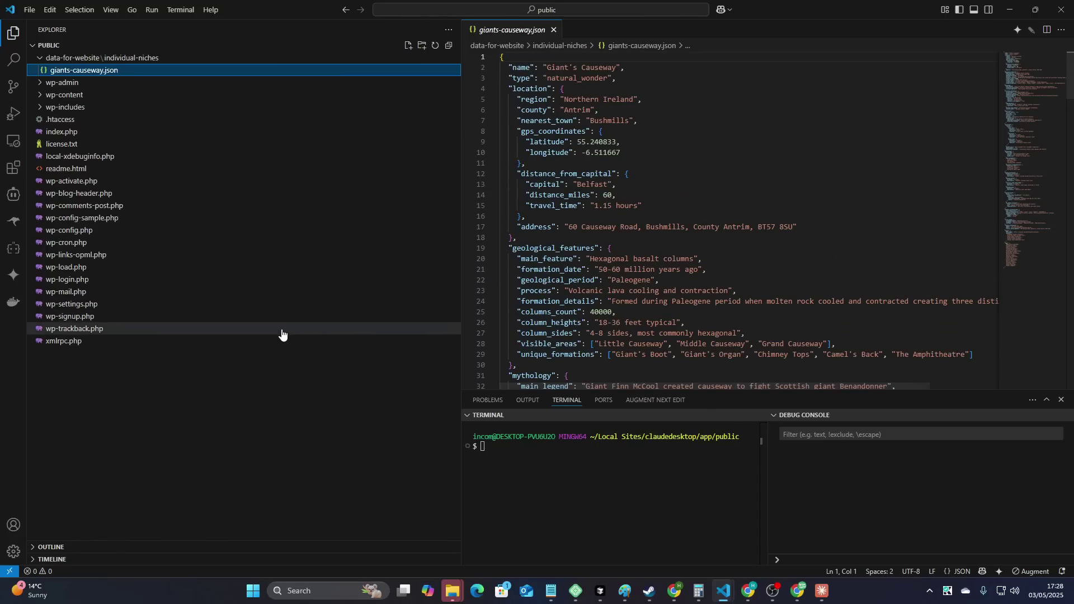
key(alt+Tab)
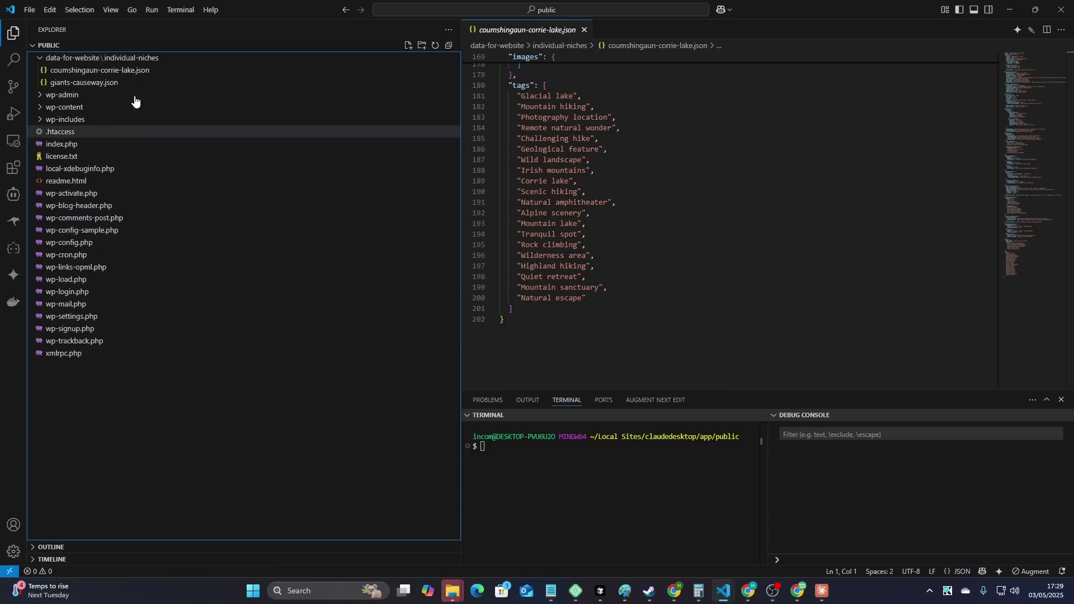
- Open coumshingaun-corrie-lake.json, review its location and geological lines 5–22, then return to Claude
click(120, 84)
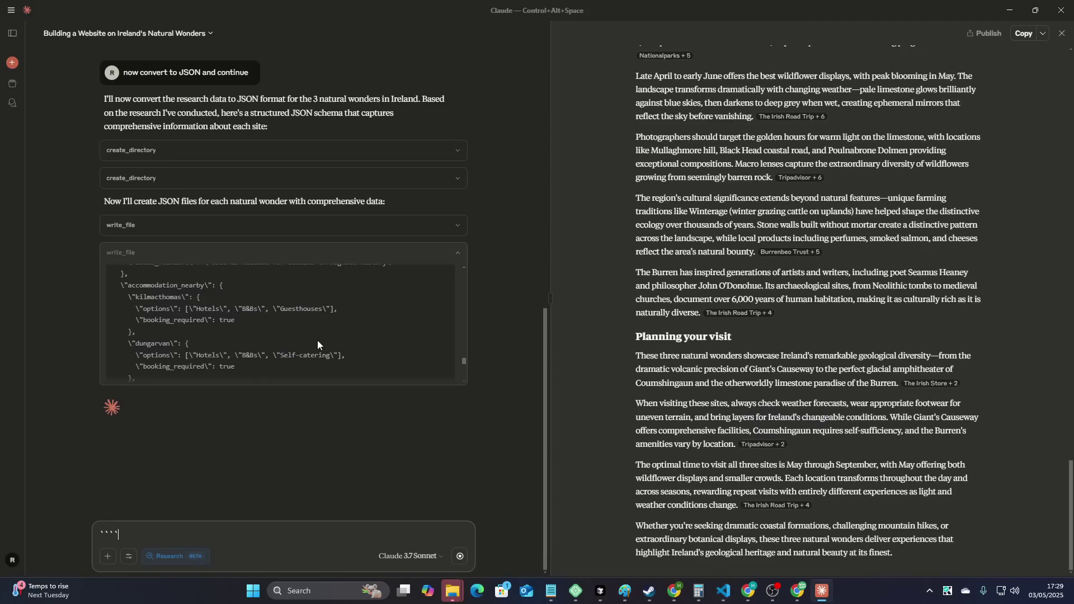
key(alt+Tab)
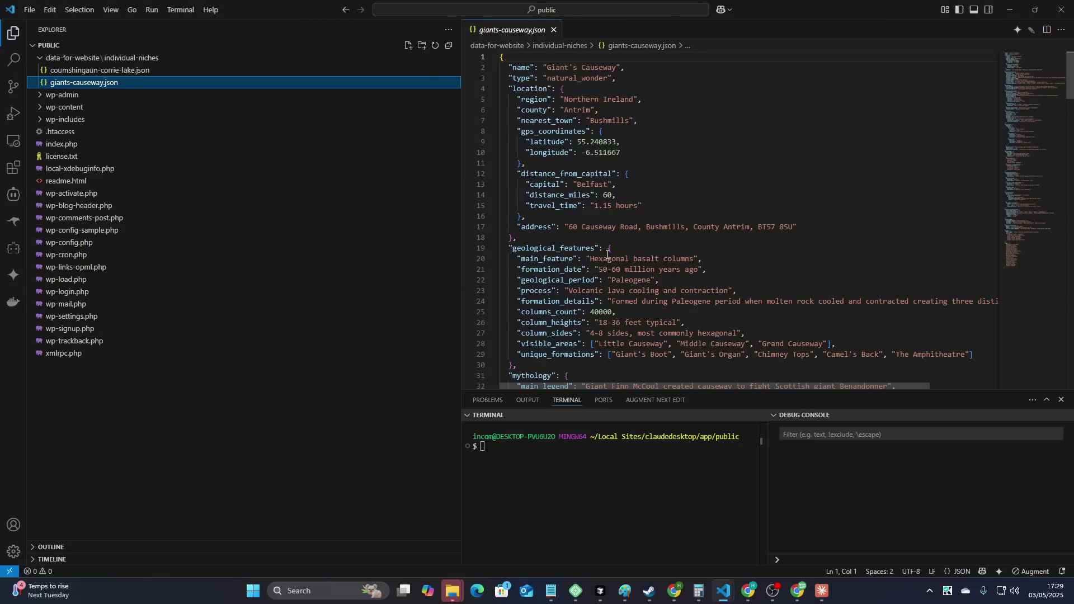
click(257, 72)
scroll(660, 293, up, 5)
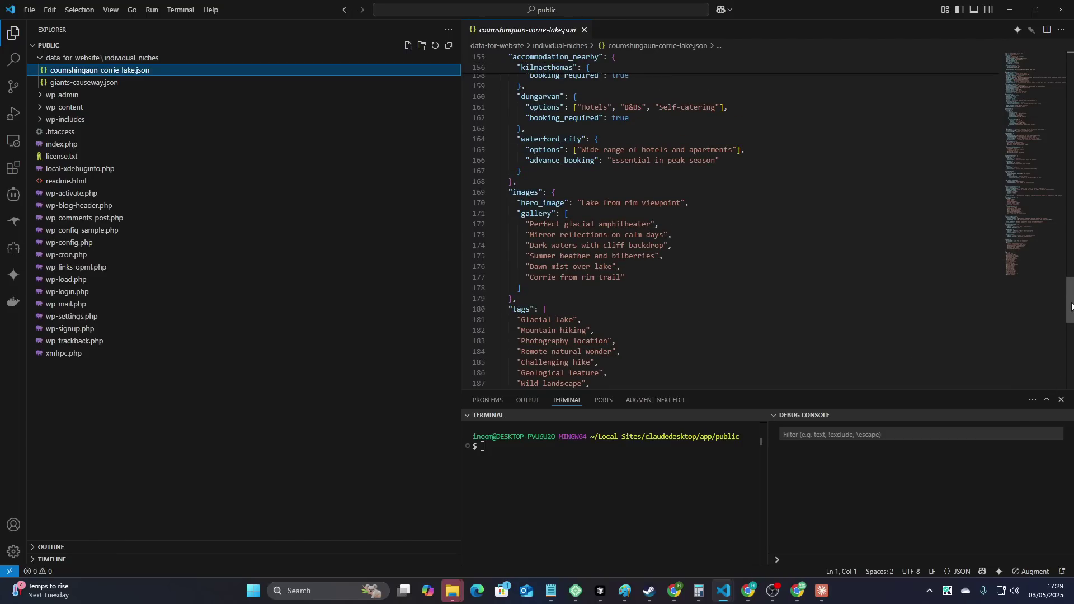
drag(1070, 309, 1071, 31)
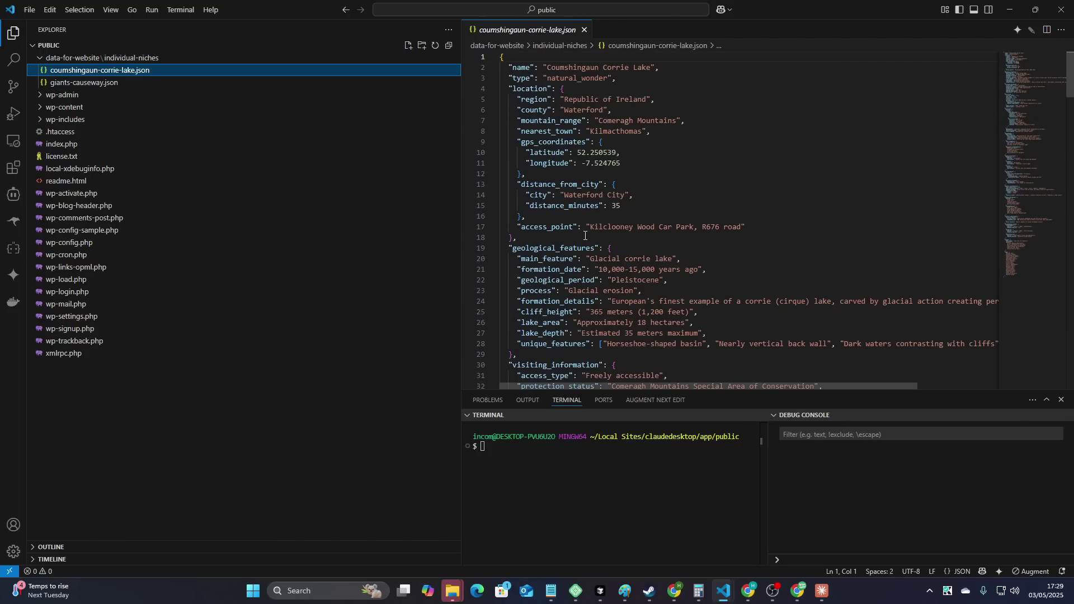
drag(548, 99, 707, 286)
click(707, 286)
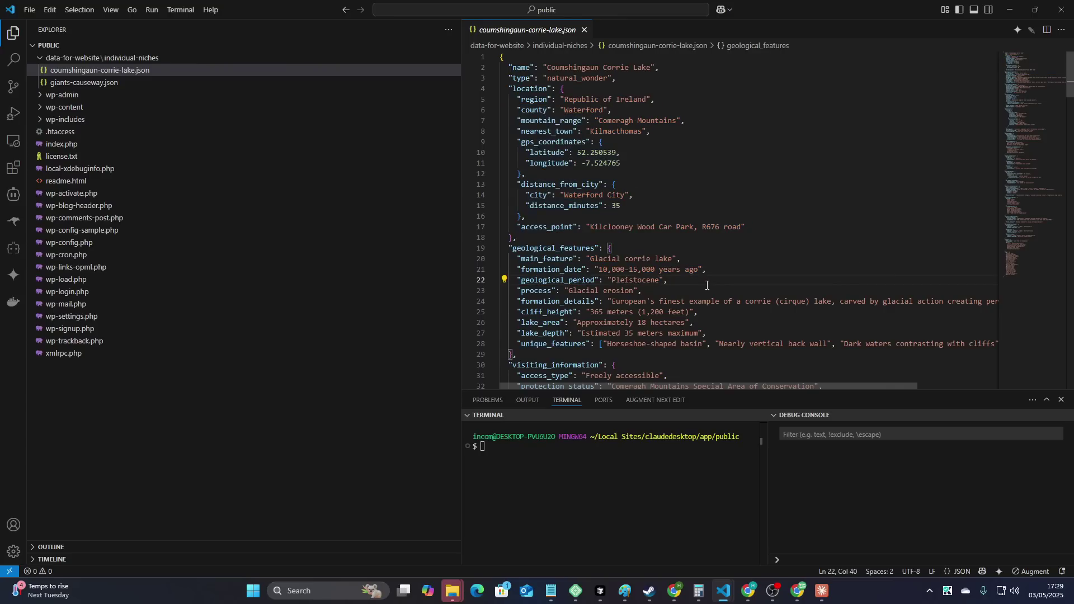
scroll(707, 285, down, 3)
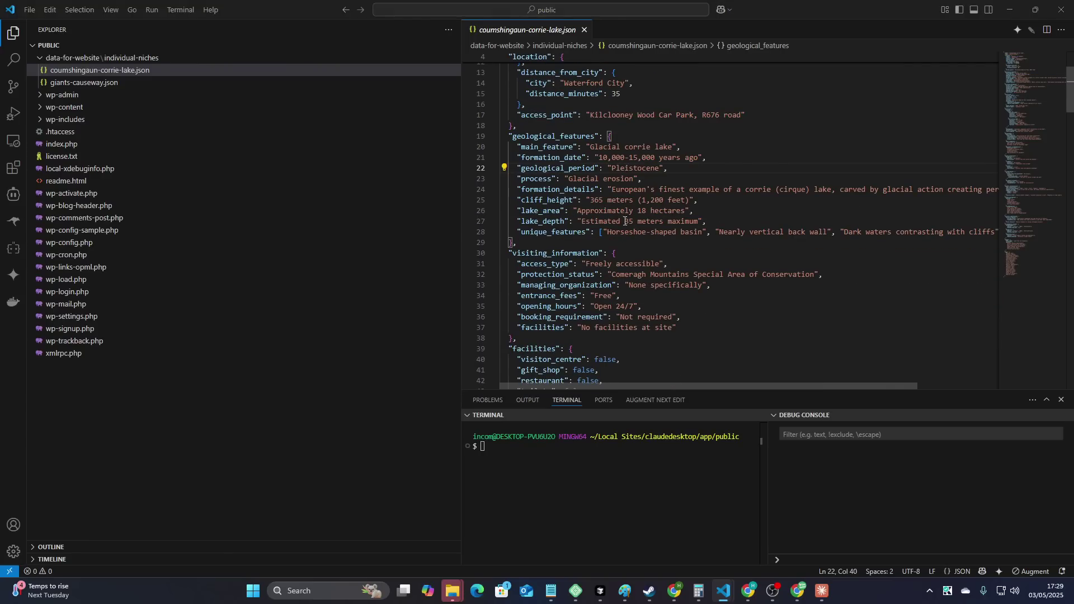
key(alt+Tab)
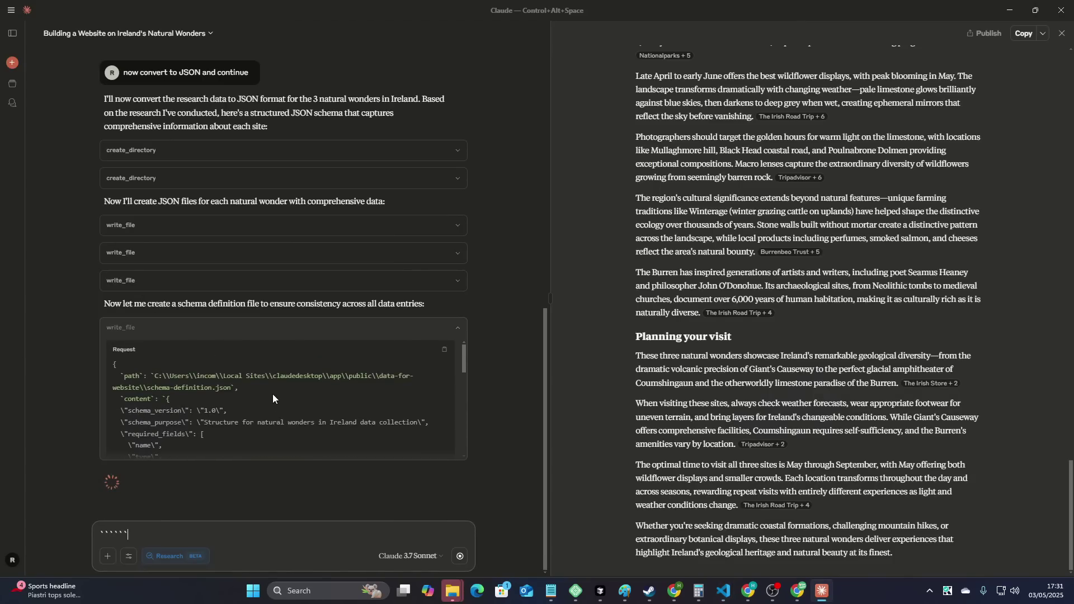
- Open schema-definition.json from data-for-website and scroll through its required fields and integrity rules
drag(145, 390, 238, 388)
key(alt+Tab)
click(86, 56)
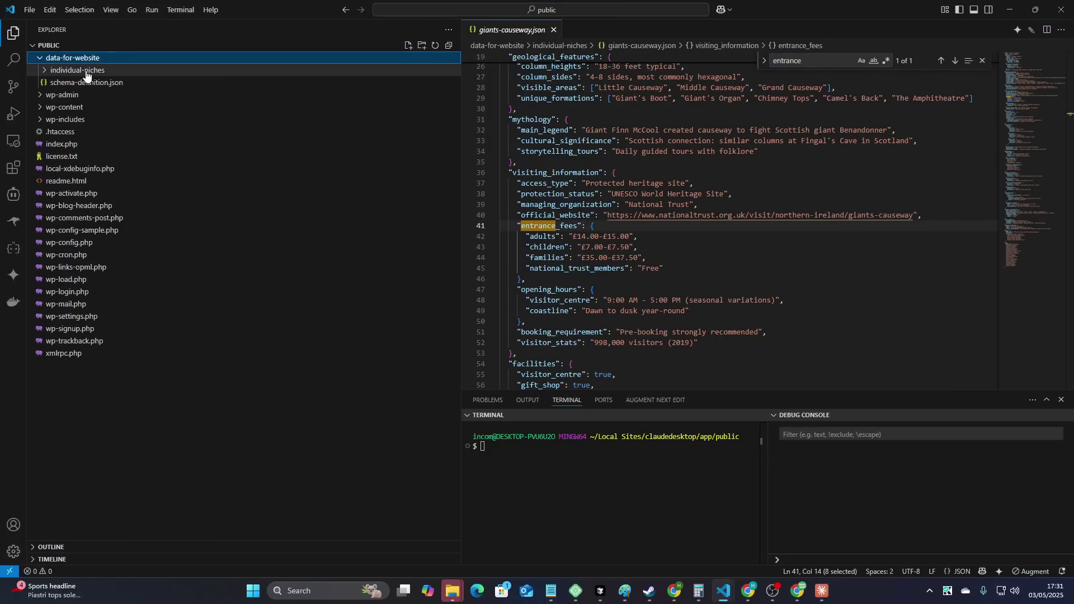
click(79, 70)
click(88, 120)
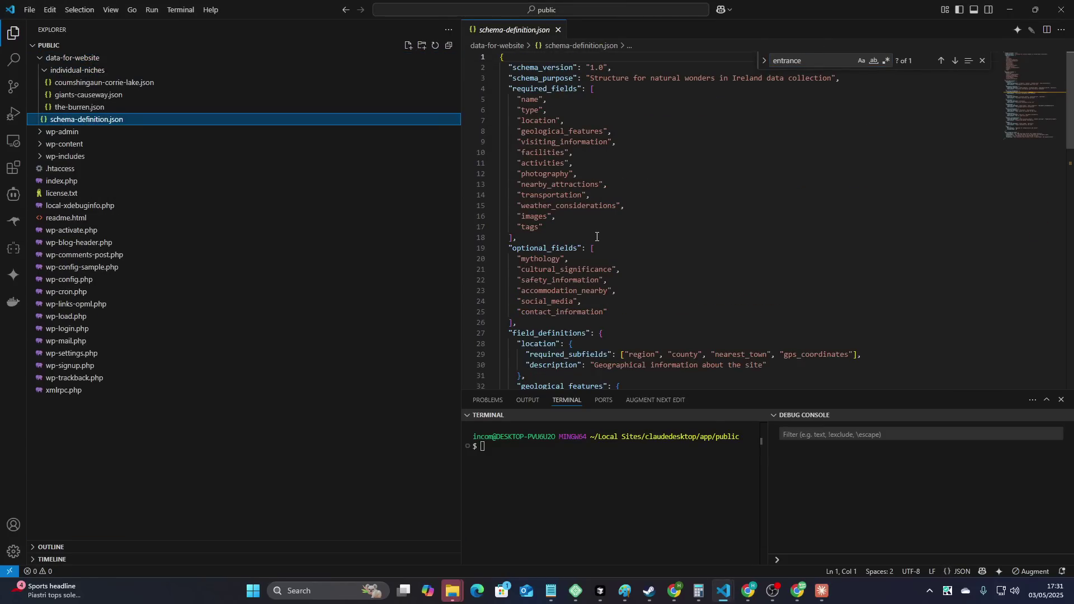
scroll(596, 237, down, 10)
scroll(587, 243, down, 5)
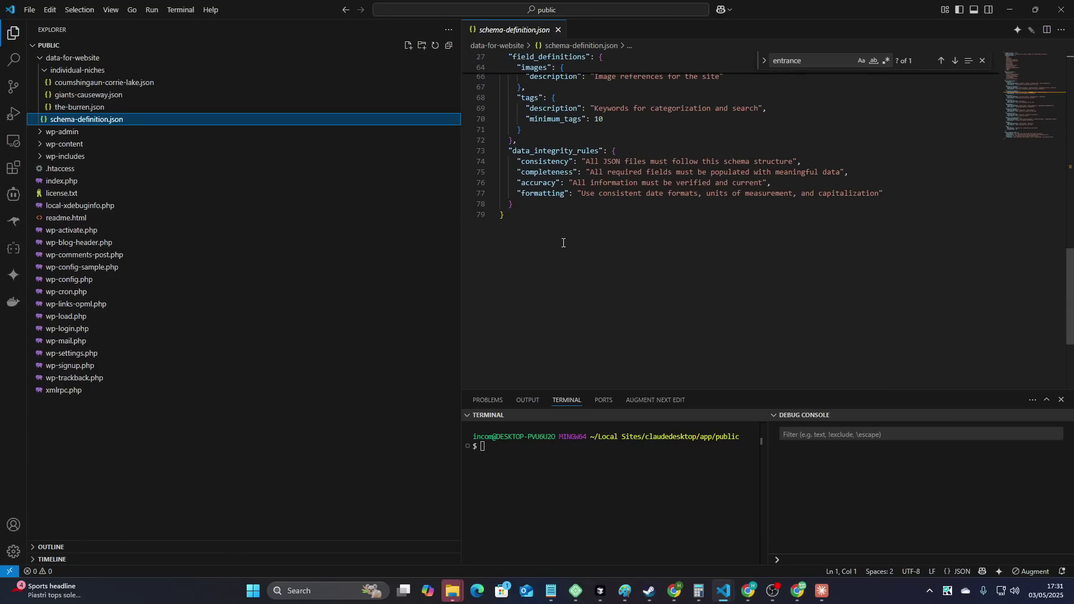
click(563, 243)
key(ctrl+a)
- Recheck the schema file in VS Code, then delete stray backticks from the Claude message
key(alt+Tab)
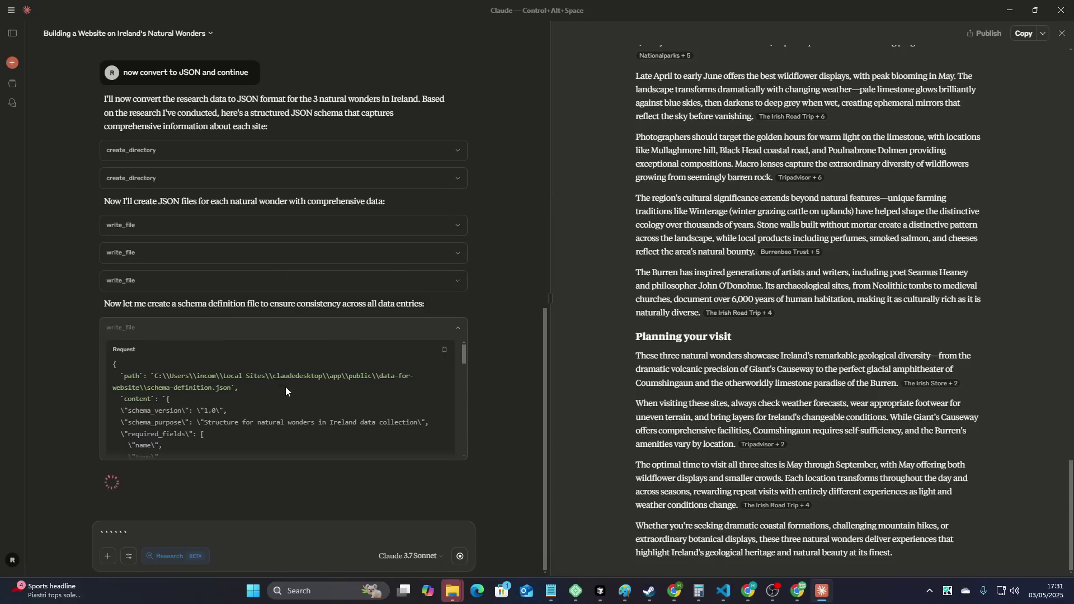
key(alt+Tab)
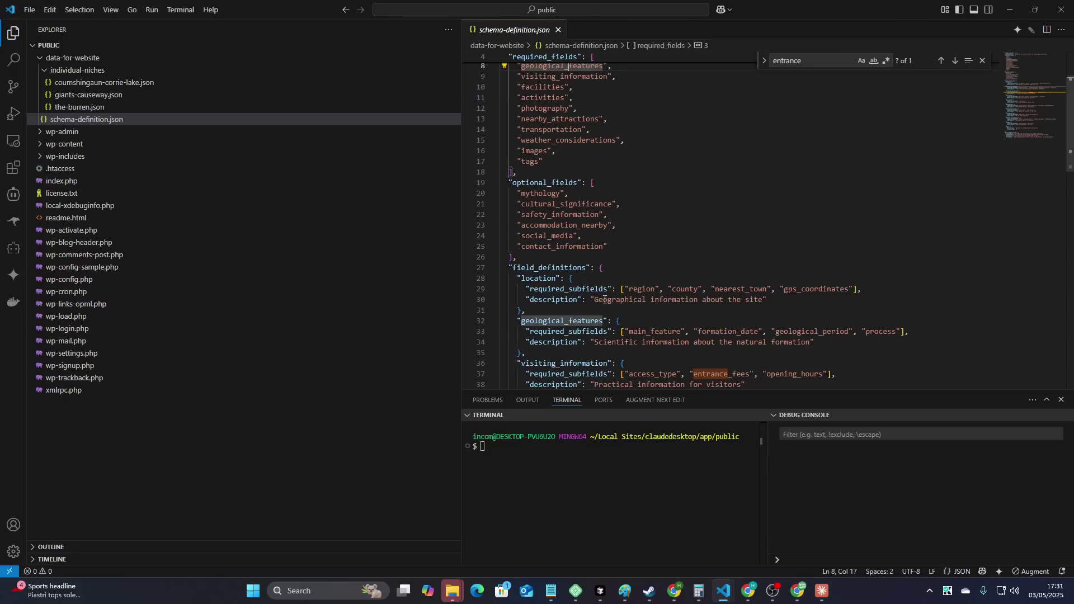
scroll(618, 319, down, 15)
key(alt+Tab)
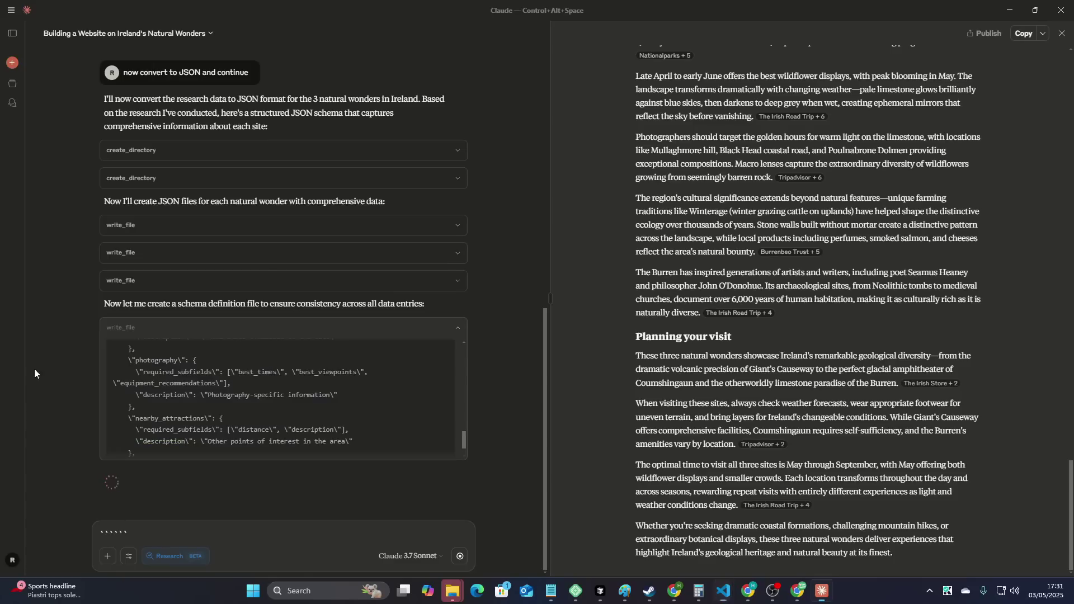
text(``)
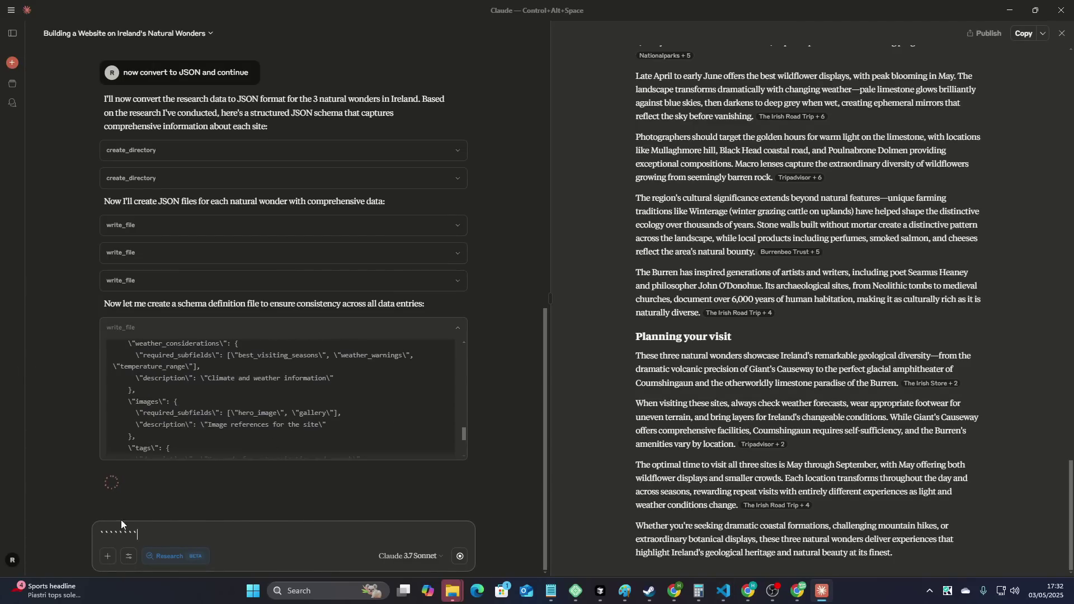
key(ctrl+a)
key(BackSpace)
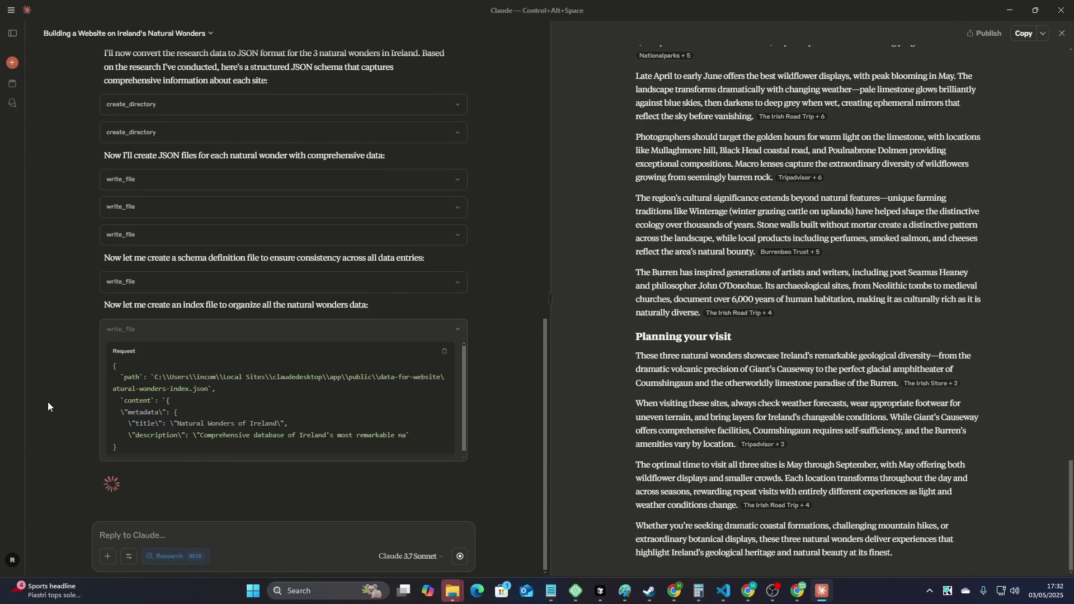
- Open natural-wonders-index.json, scroll through its metadata and categories, then return to Claude
key(alt+Tab)
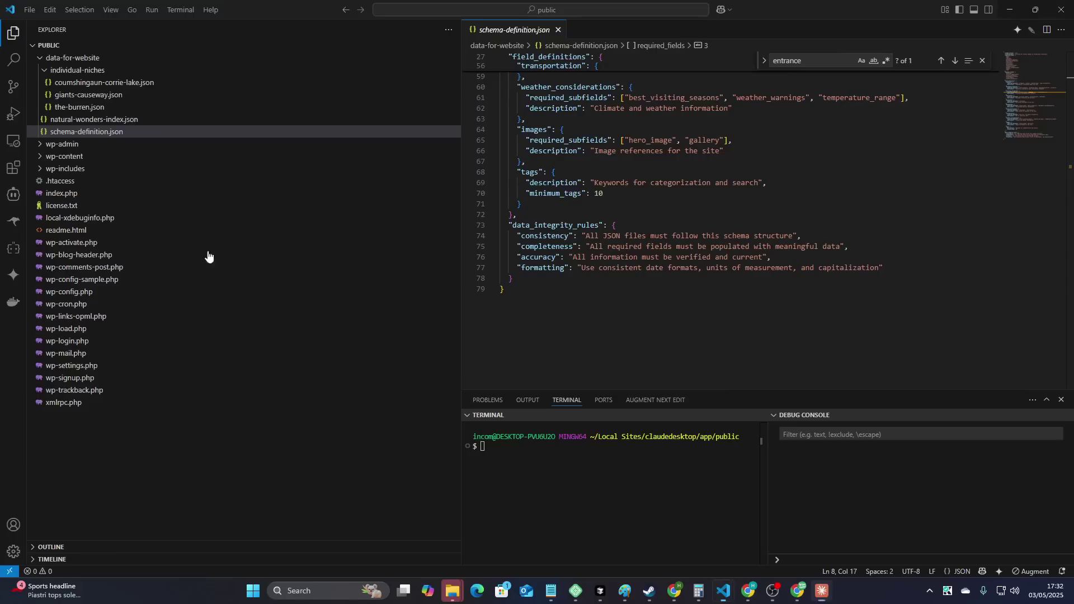
click(179, 123)
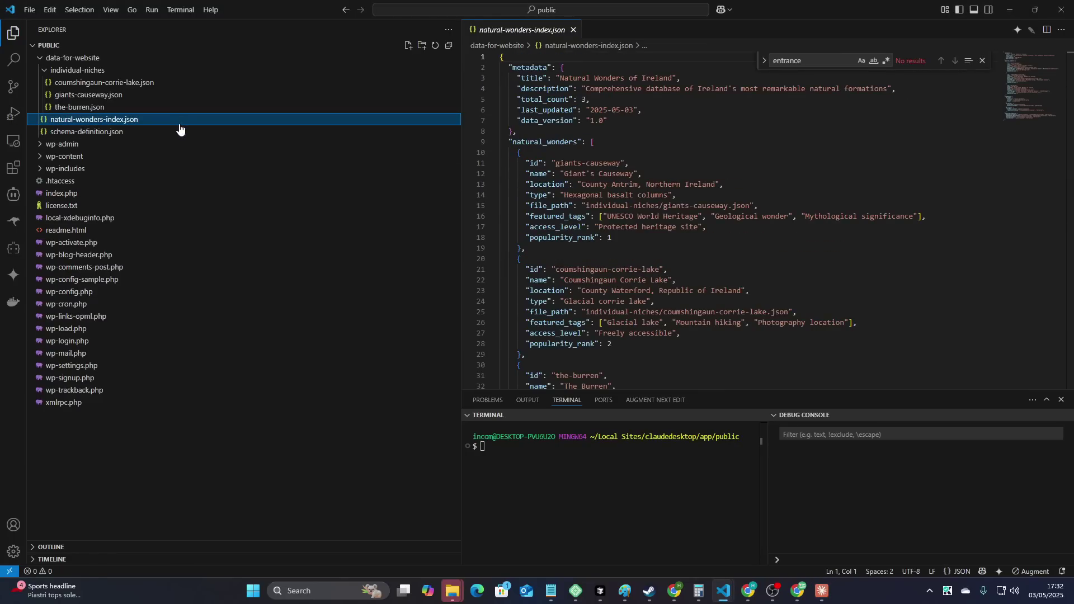
scroll(643, 252, down, 13)
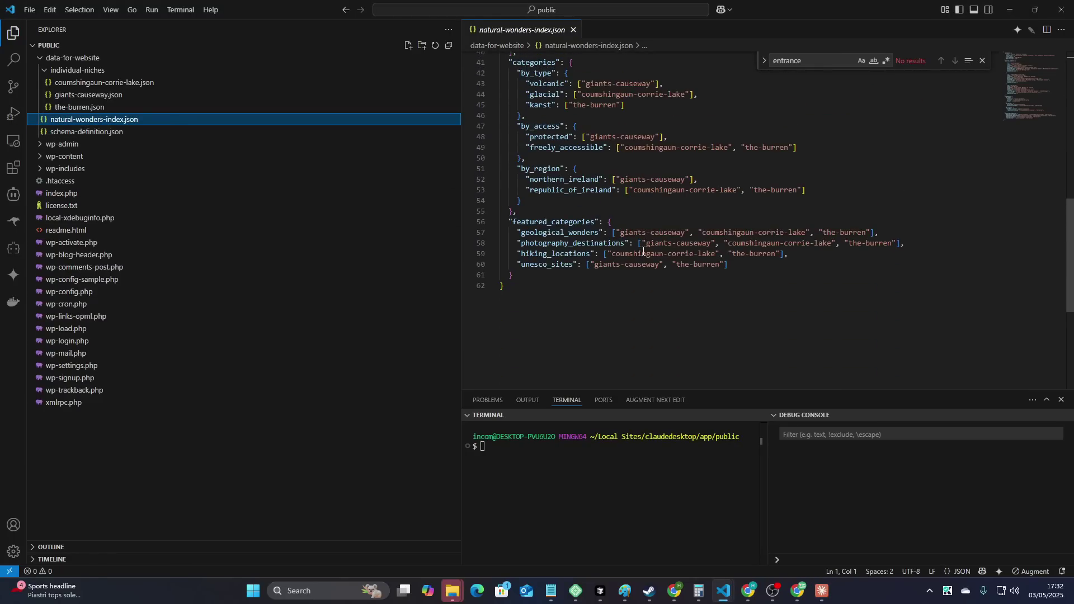
scroll(643, 251, up, 13)
key(alt+Tab)
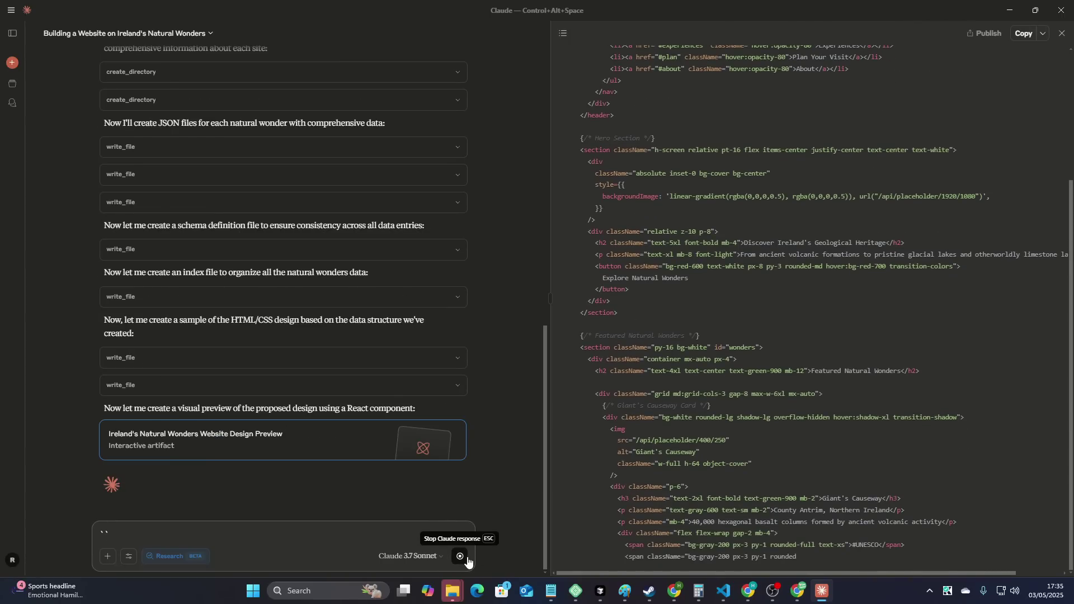
- Stop Claude's response and reopen the 'Building a Website on Ireland's Natural Wonders' chat
click(465, 561)
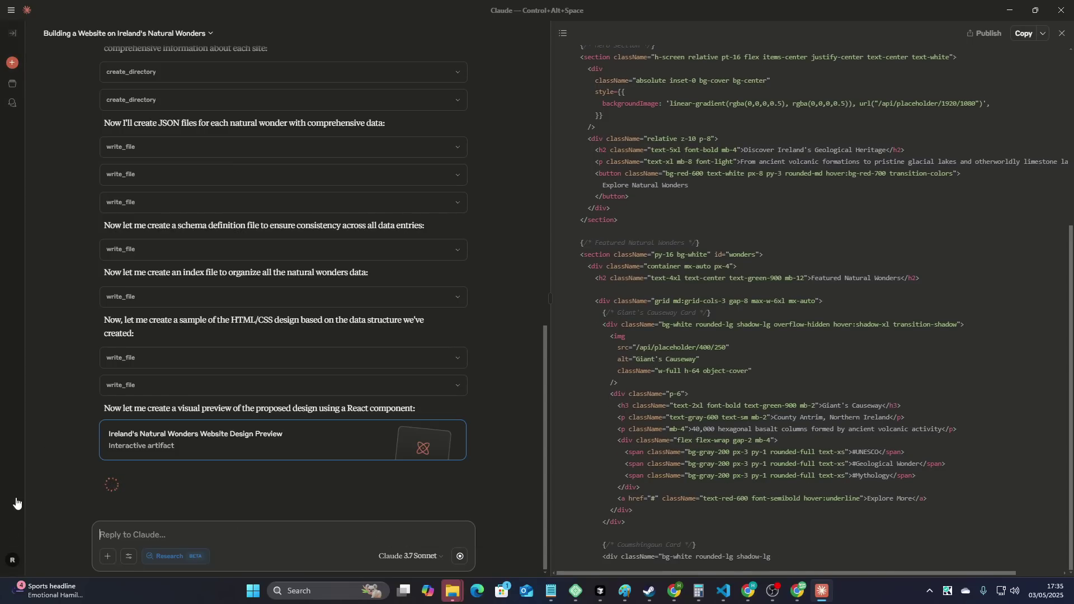
click(14, 66)
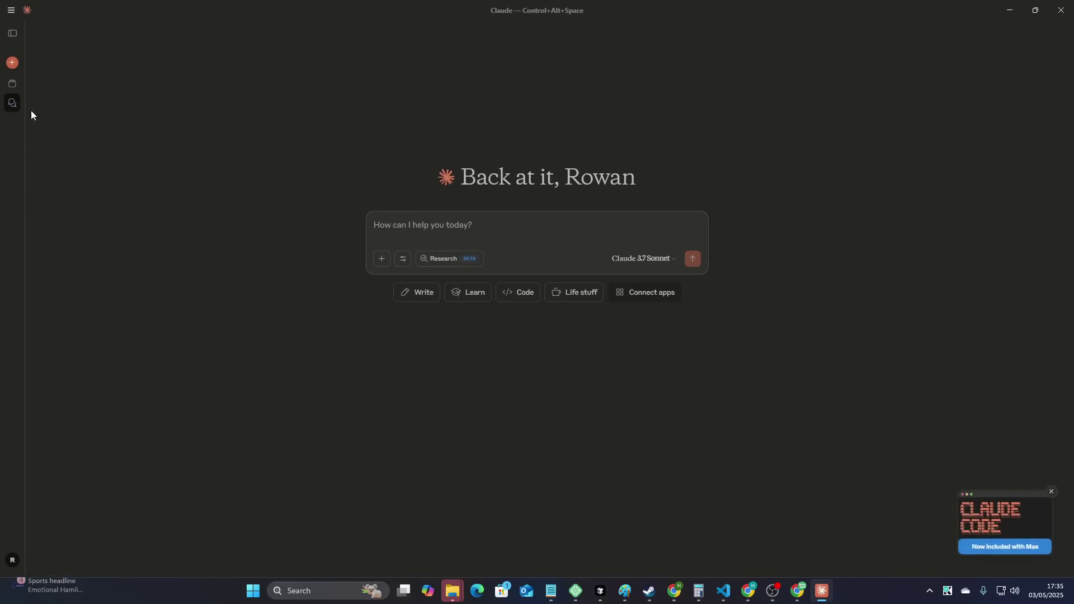
click(506, 166)
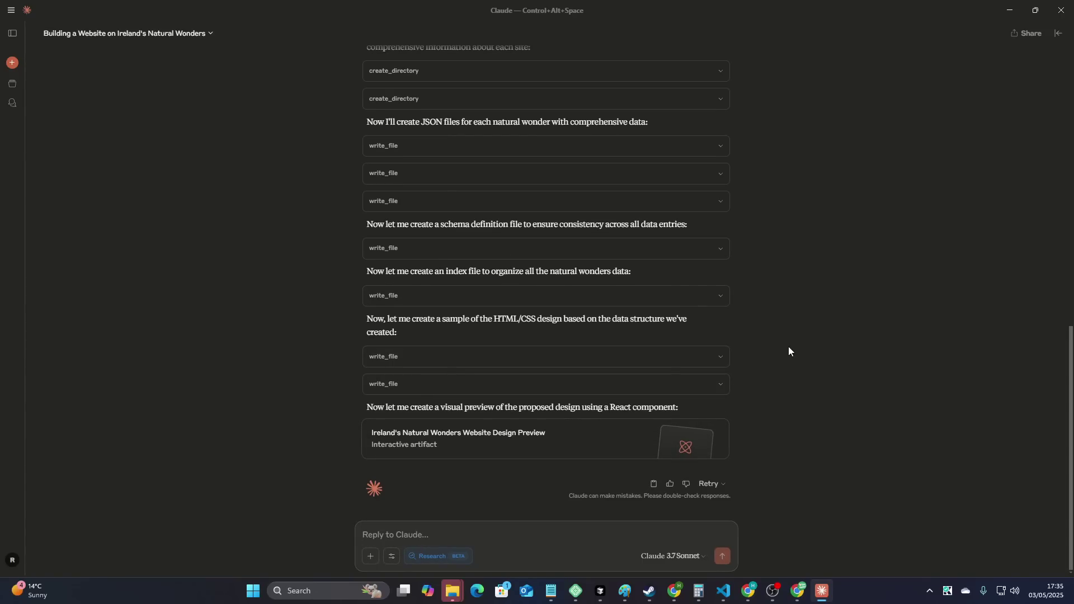
- Reveal homepage-design.html in File Explorer from VS Code and open it in Chrome
key(alt+Tab)
key(alt+Tab)
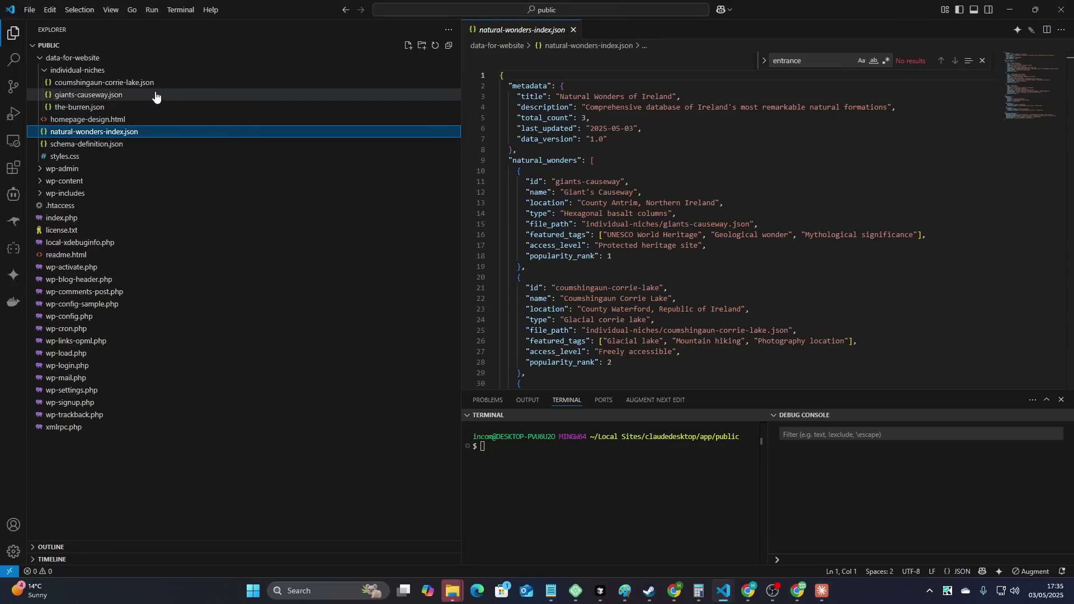
click(130, 122)
right_click(130, 123)
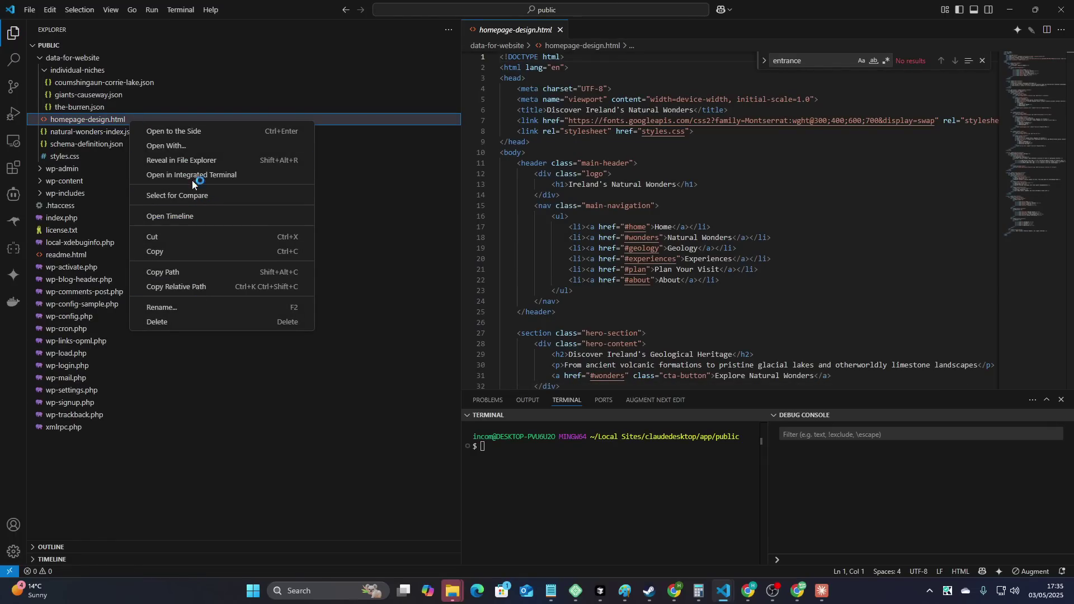
click(193, 161)
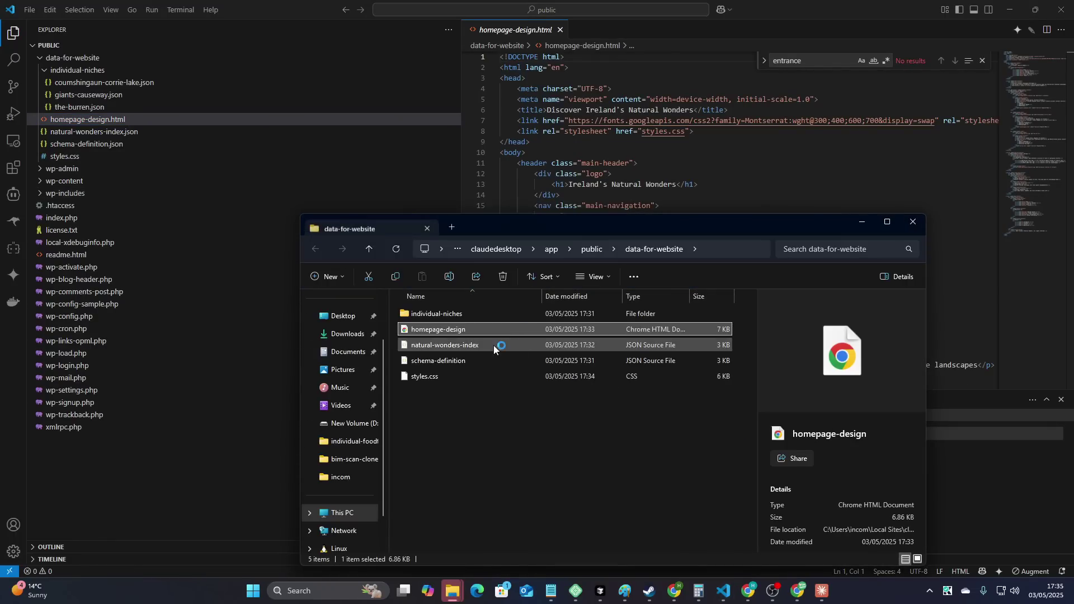
double_click(461, 327)
scroll(423, 272, down, 15)
- Zoom the homepage preview to 90%, view the Experiences section, then return to the Claude chat
scroll(430, 307, down, 5)
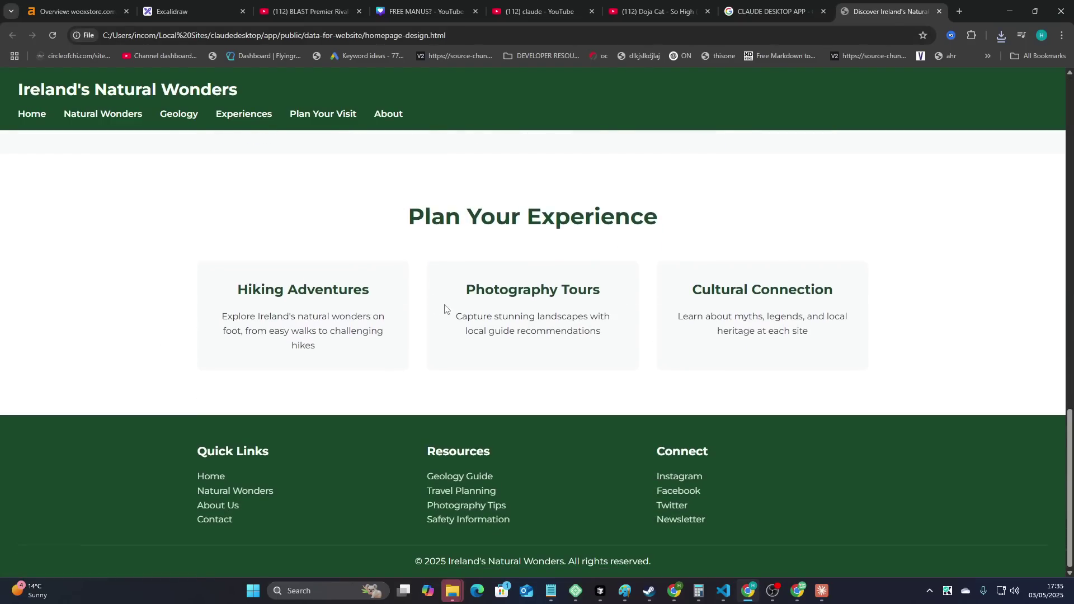
scroll(454, 309, up, 20)
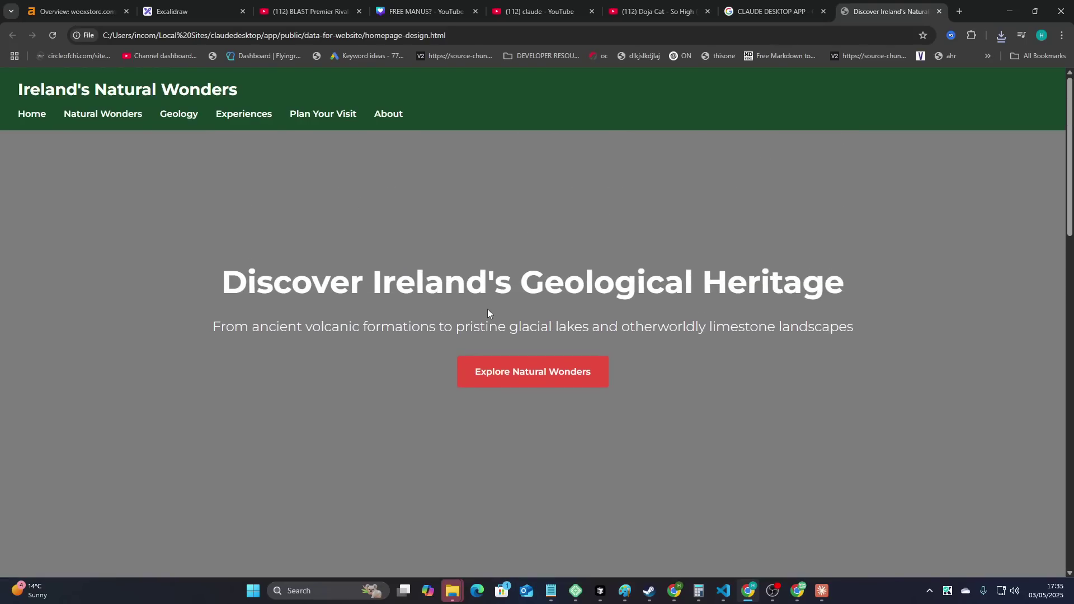
key(ctrl+minus)
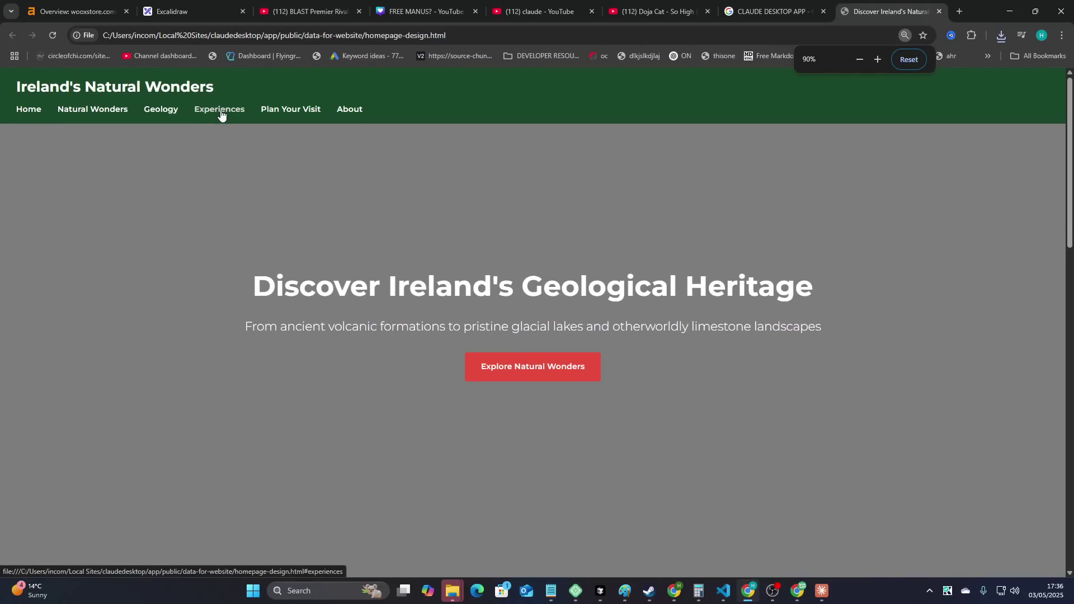
click(222, 112)
scroll(454, 143, up, 20)
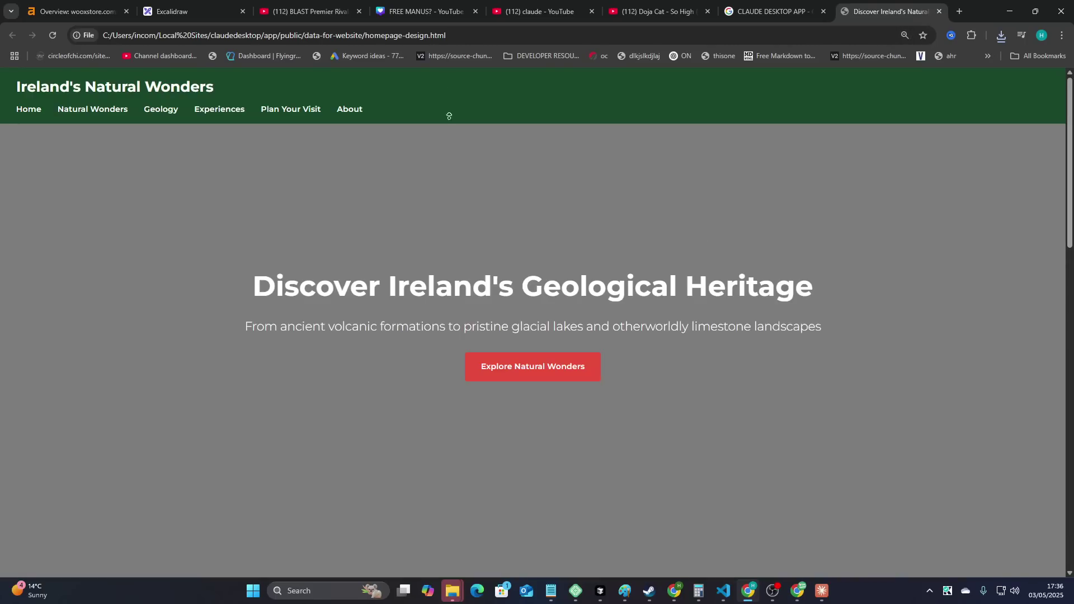
key(alt+Tab)
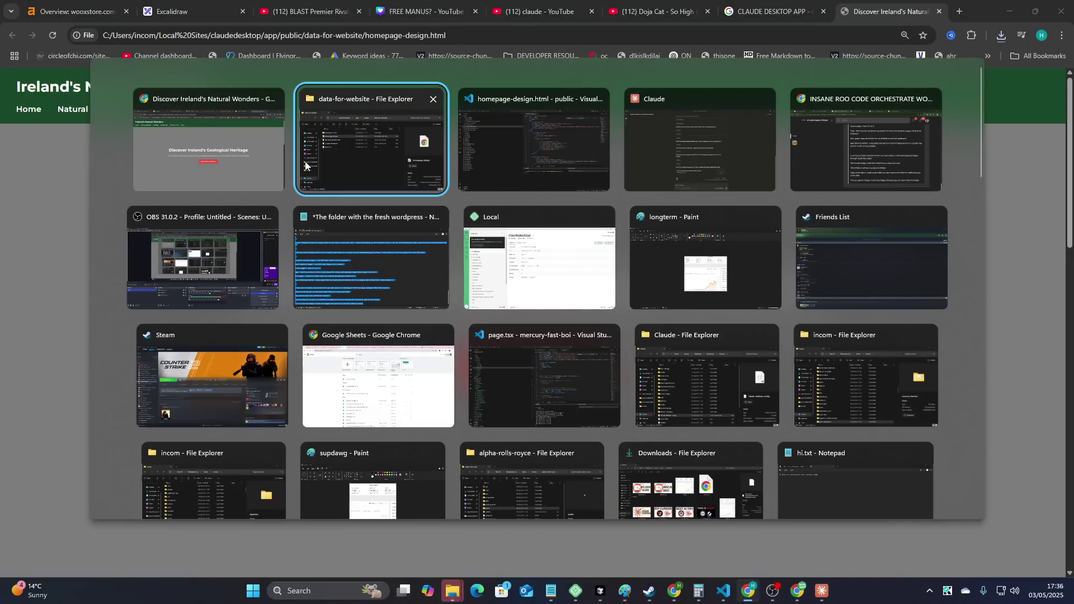
key(Tab)
key(Tab)
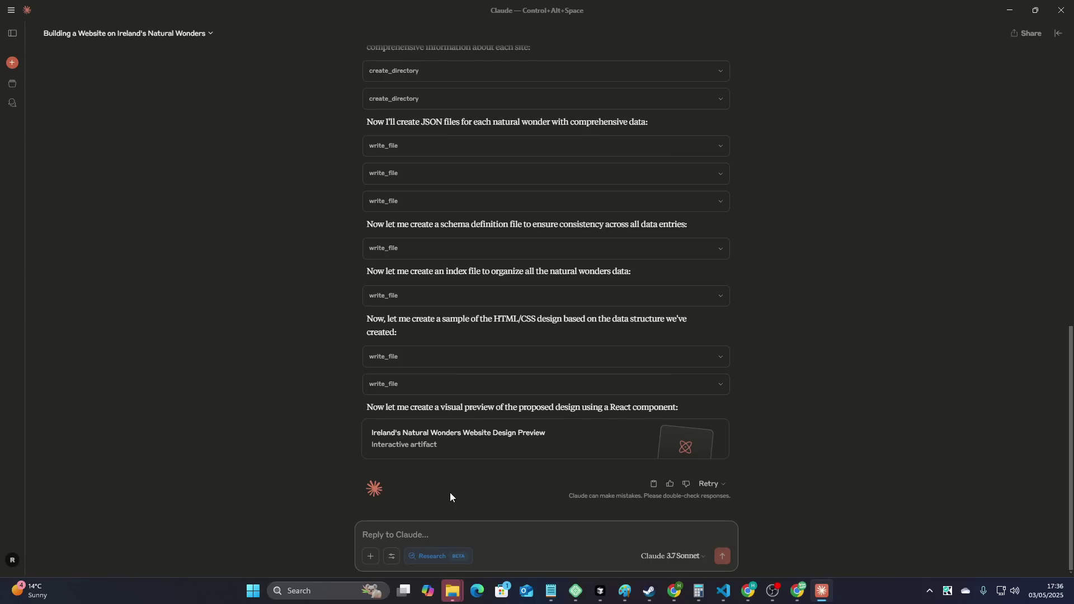
- Send Claude the corrected message 'NOW DO <STEP 3> OF THE PROMPT'
text(NOW DO STAGE)
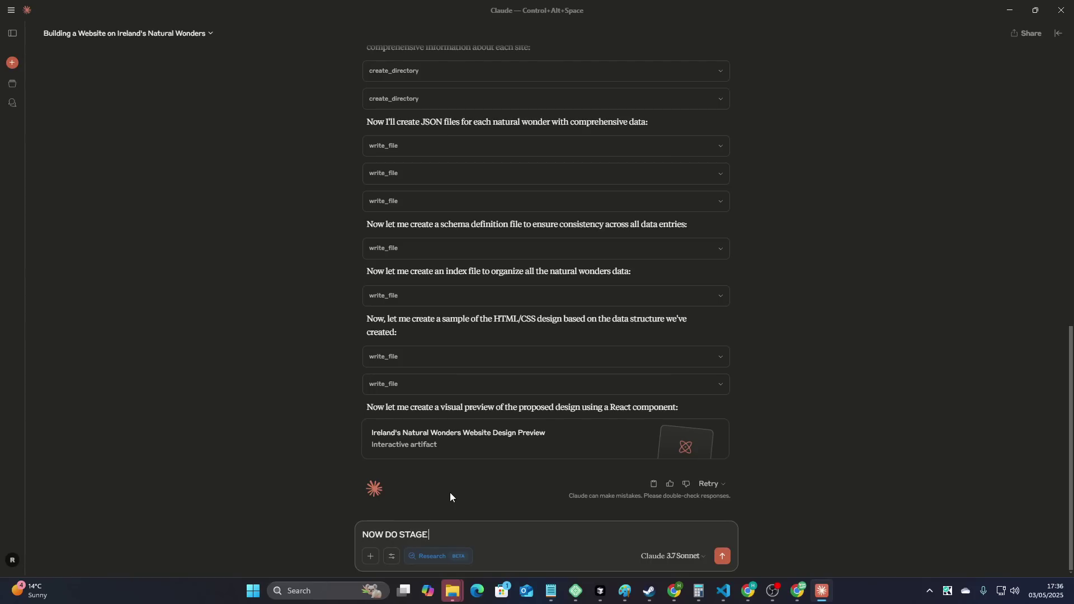
text( 3 OF THE PRMOPT)
key(BackSpace)
key(BackSpace)
key(BackSpace)
key(BackSpace)
key(BackSpace)
text(ROMPT, C)
key(BackSpace)
text(ES)
key(BackSpace)
key(BackSpace)
key(BackSpace)
key(BackSpace)
text(<STEP 3>)
key(Delete)
key(Delete)
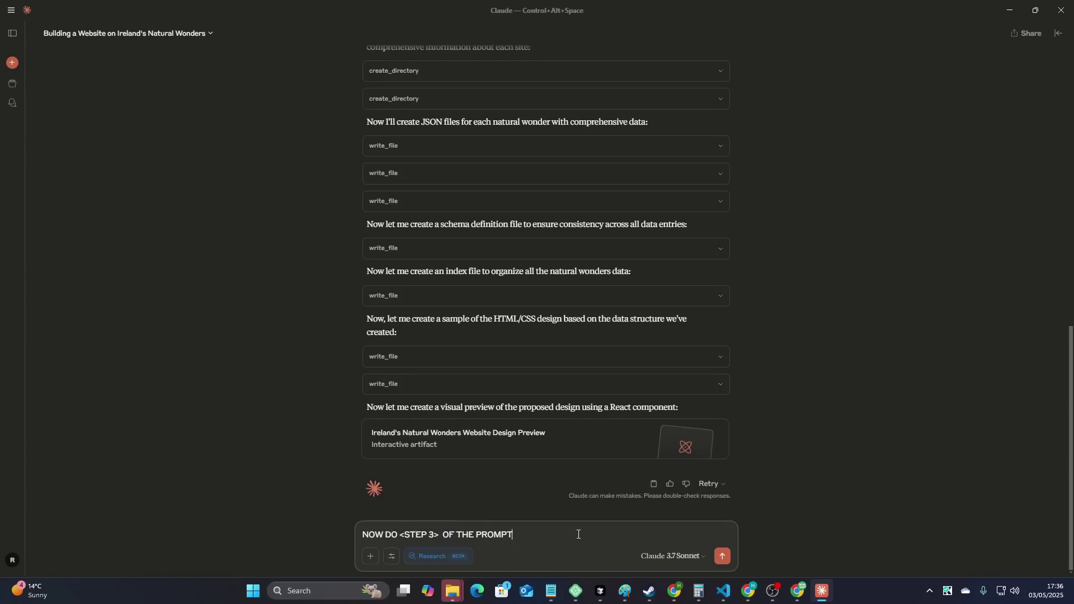
key(Return)
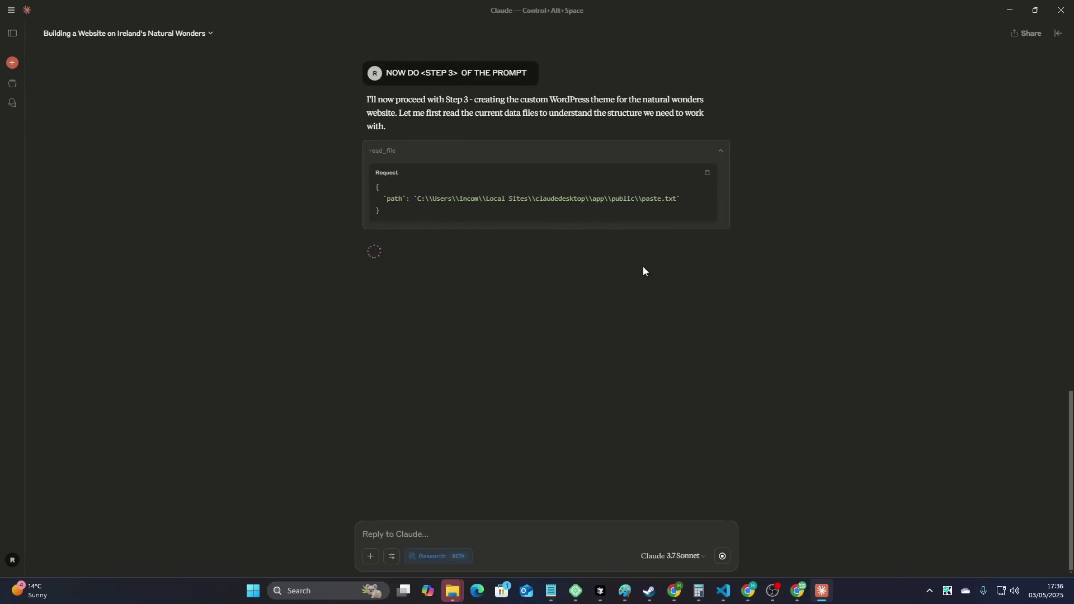
- Clear the stray apostrophe from the reply box while Claude writes the theme files
text(')
key(BackSpace)
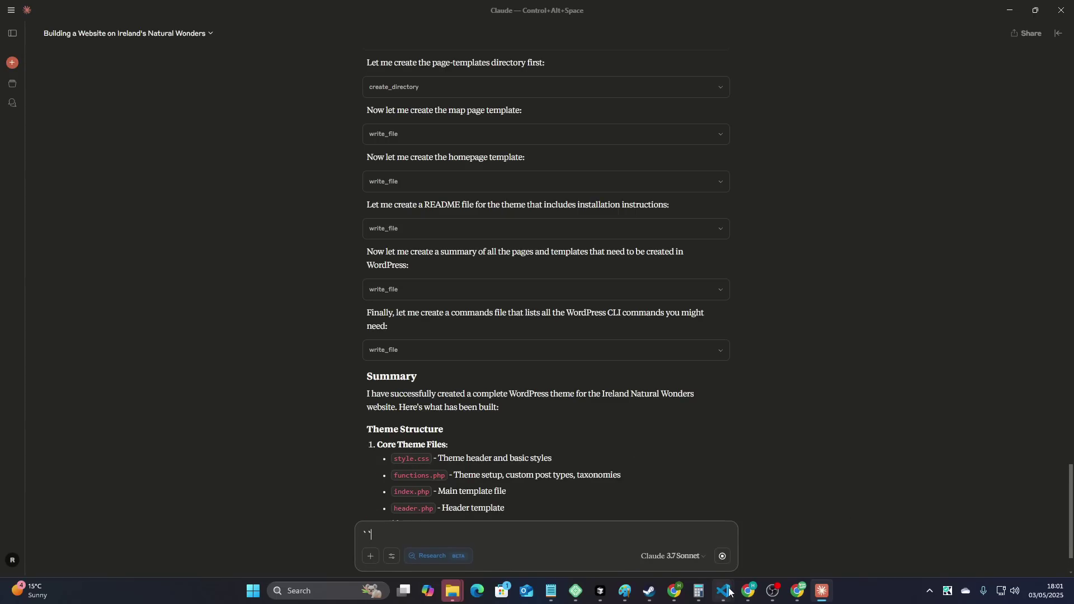
- In Visual Studio Code, collapse wp-content and close the homepage-design.html tab
mouse_move(723, 591)
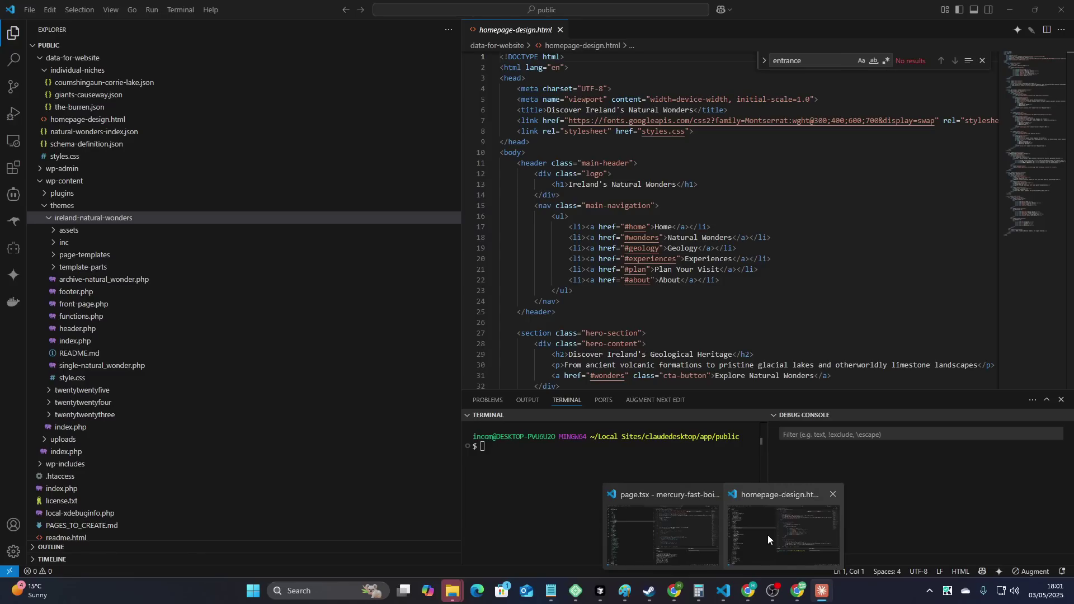
click(768, 535)
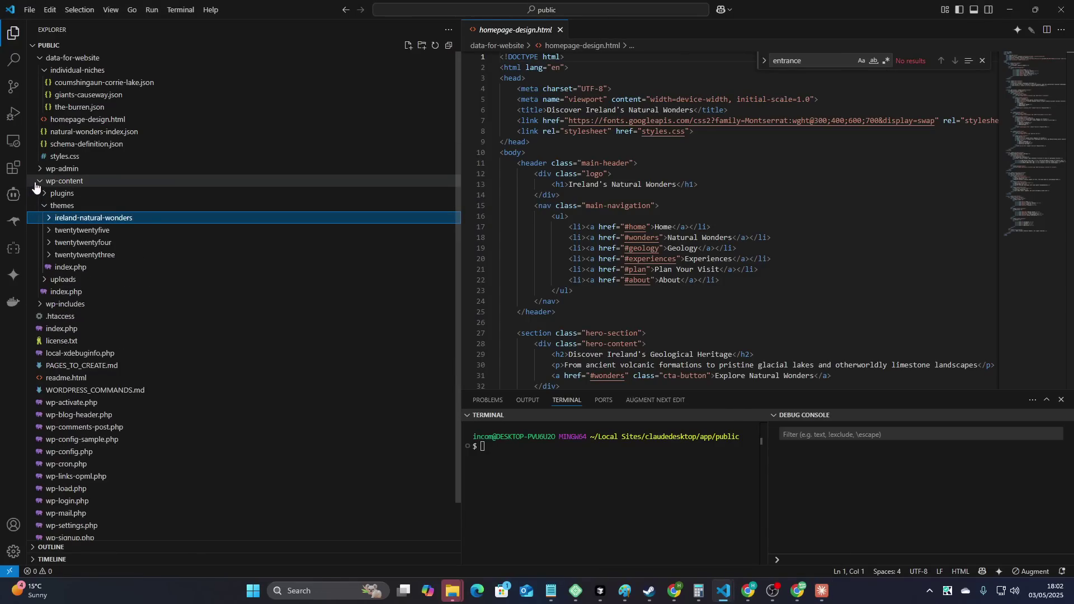
click(56, 181)
click(562, 29)
key(alt+Tab)
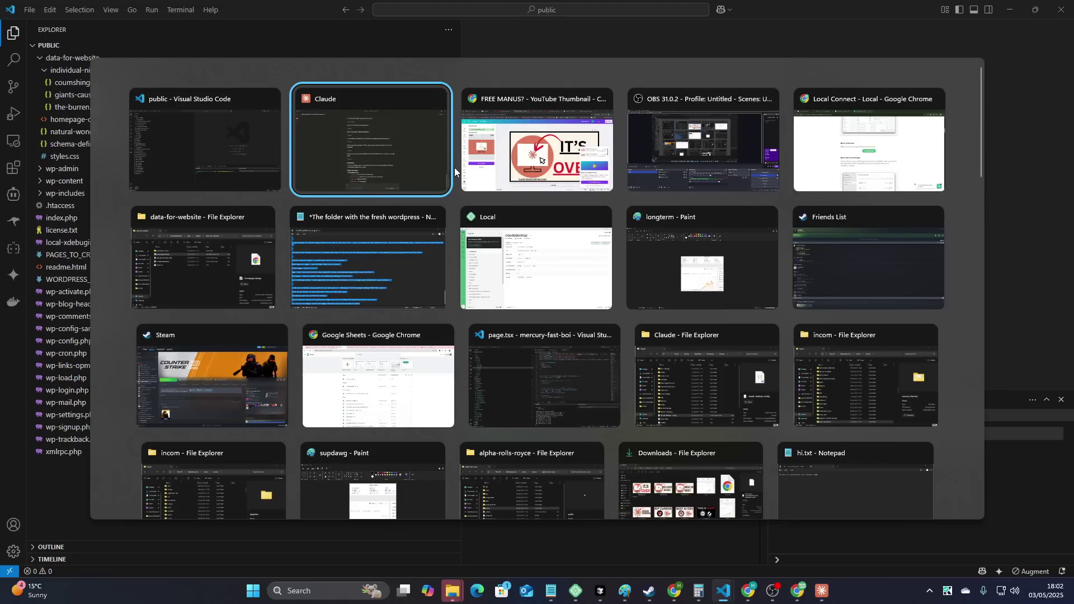
click(240, 160)
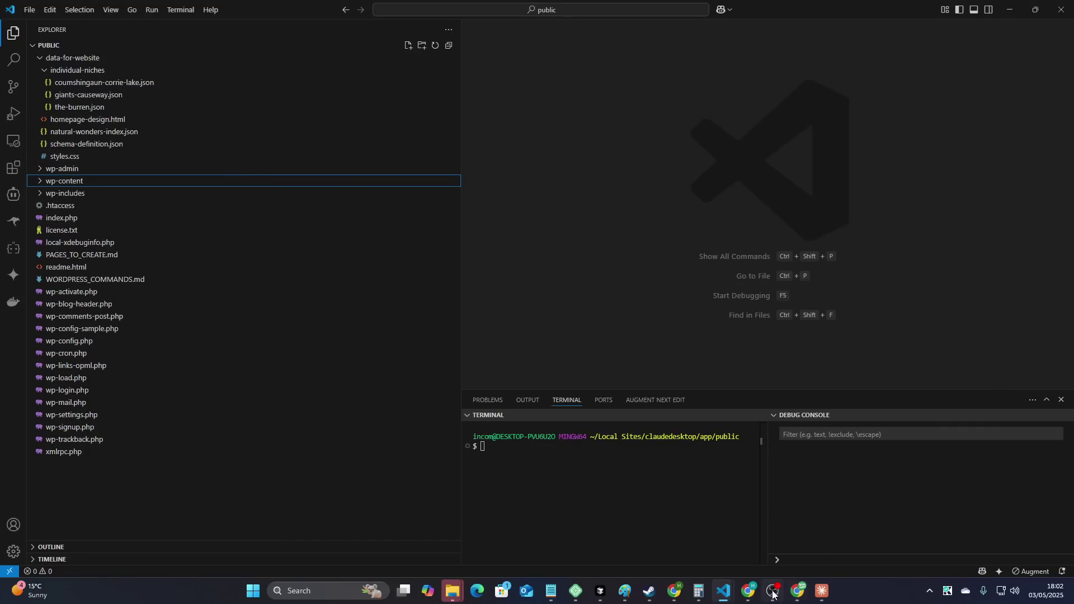
- Open the claudedesktop site from the Local app in Chrome
click(576, 591)
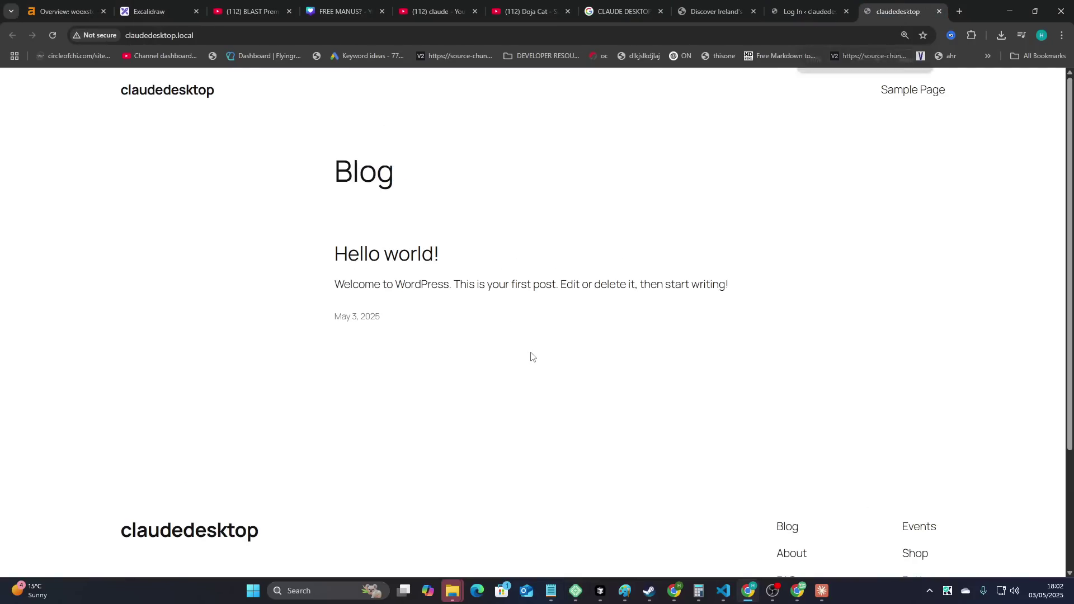
- Log in to the WordPress admin with the test account and dismiss the password warning
key(ctrl+shift+Tab)
text(TEST)
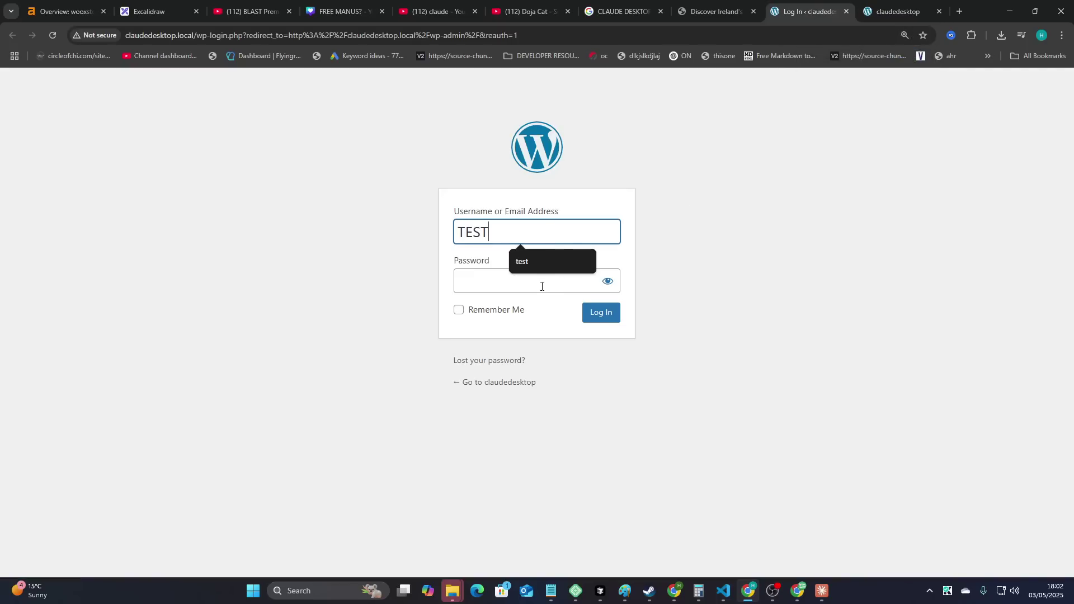
key(ctrl+a)
text(test)
click(542, 286)
text(test)
click(602, 313)
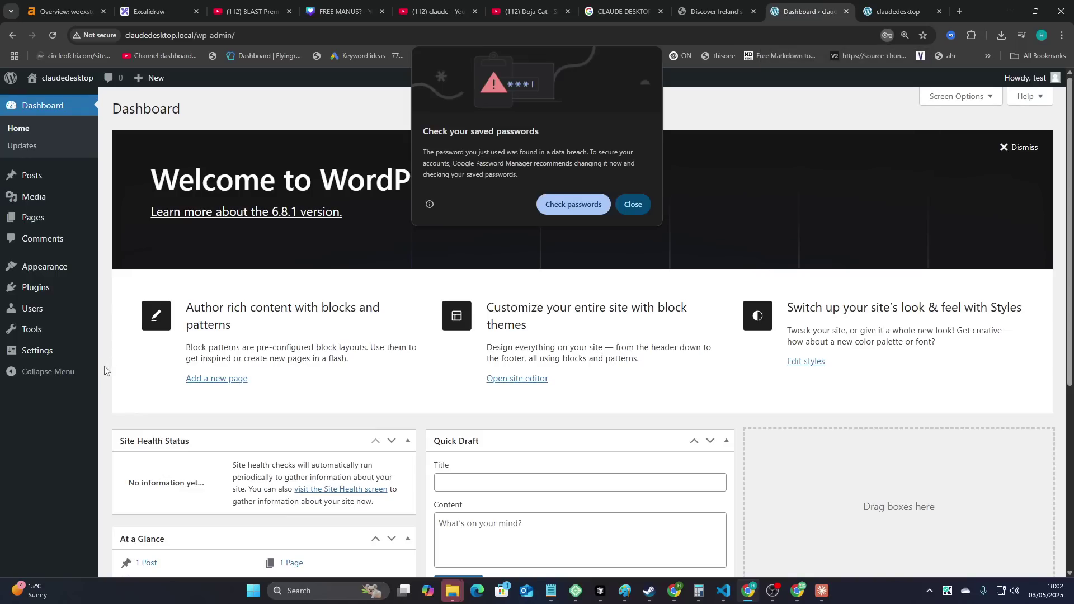
click(631, 202)
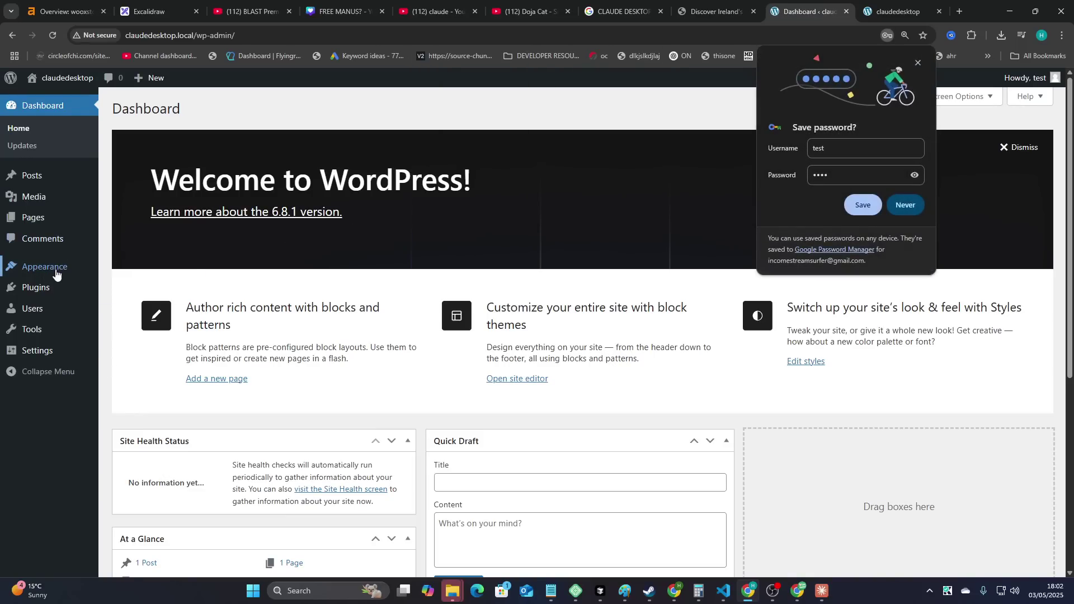
- Activate the Ireland Natural Wonders theme and open the installed plugins page
mouse_move(58, 270)
click(126, 263)
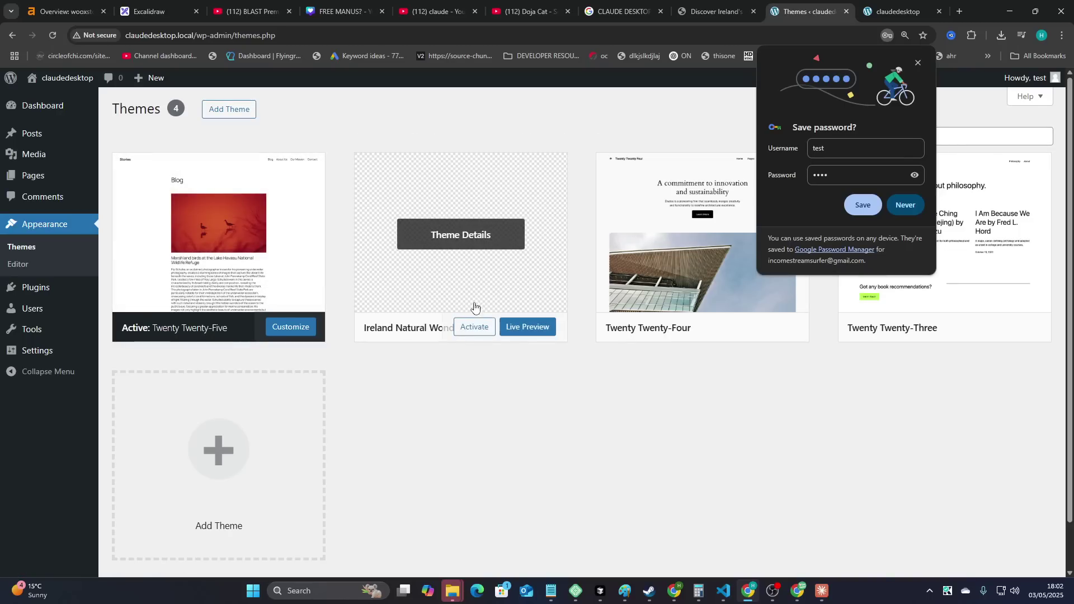
click(474, 327)
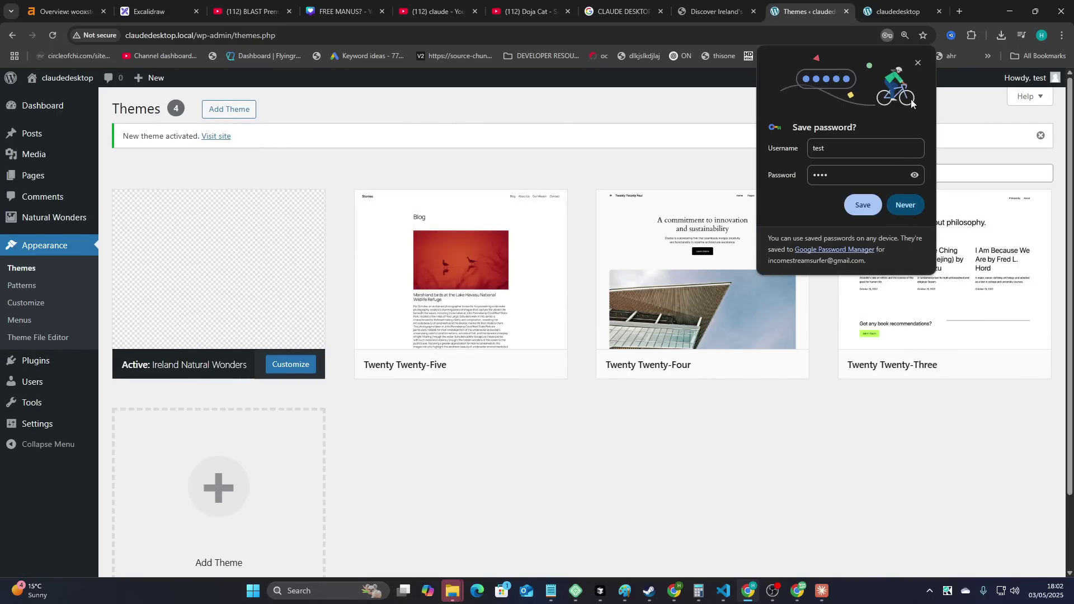
click(918, 65)
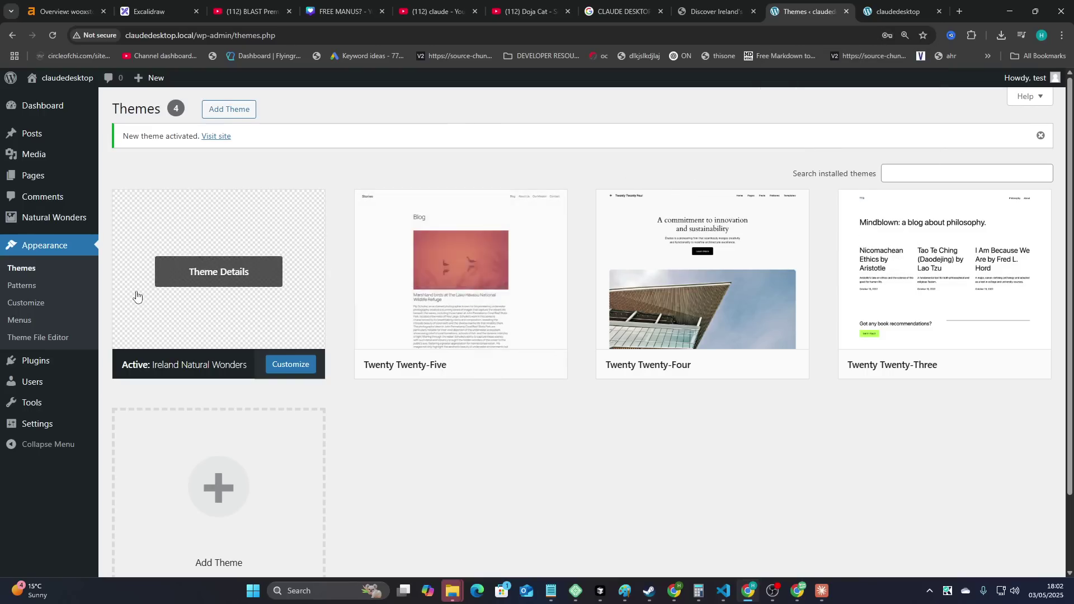
mouse_move(56, 358)
click(135, 365)
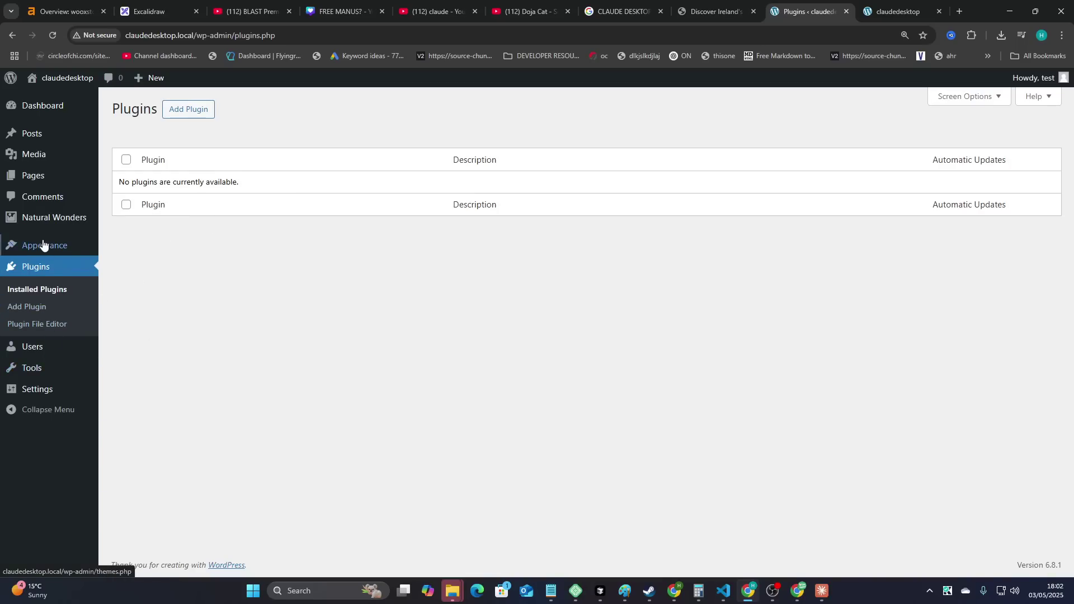
mouse_move(46, 221)
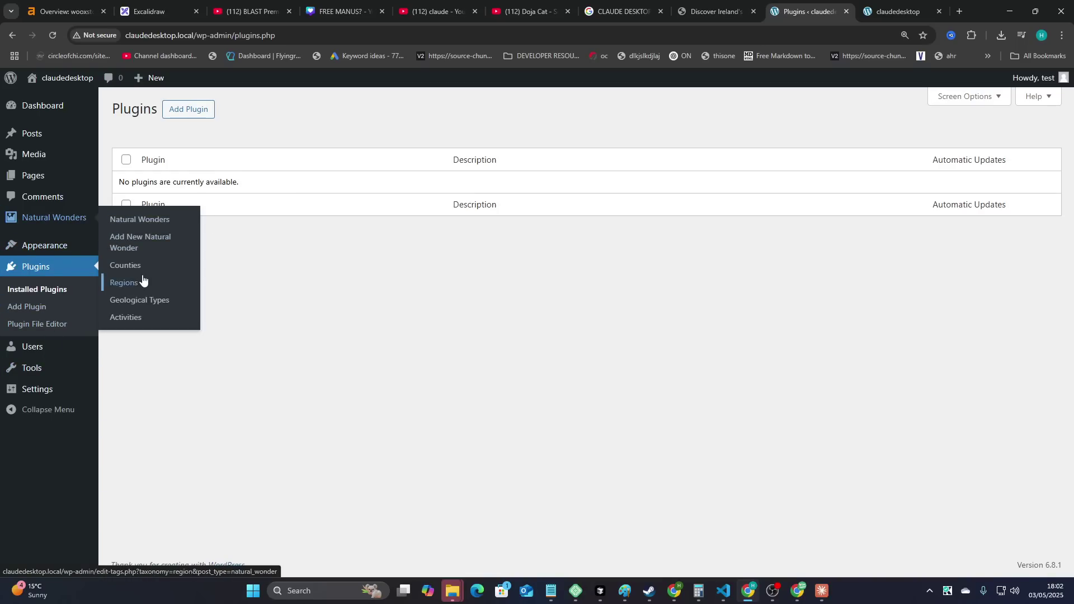
- Import the three natural-wonder JSON files, including coumshingaun-corrie-lake.json, via Import Natural Wonders
click(144, 223)
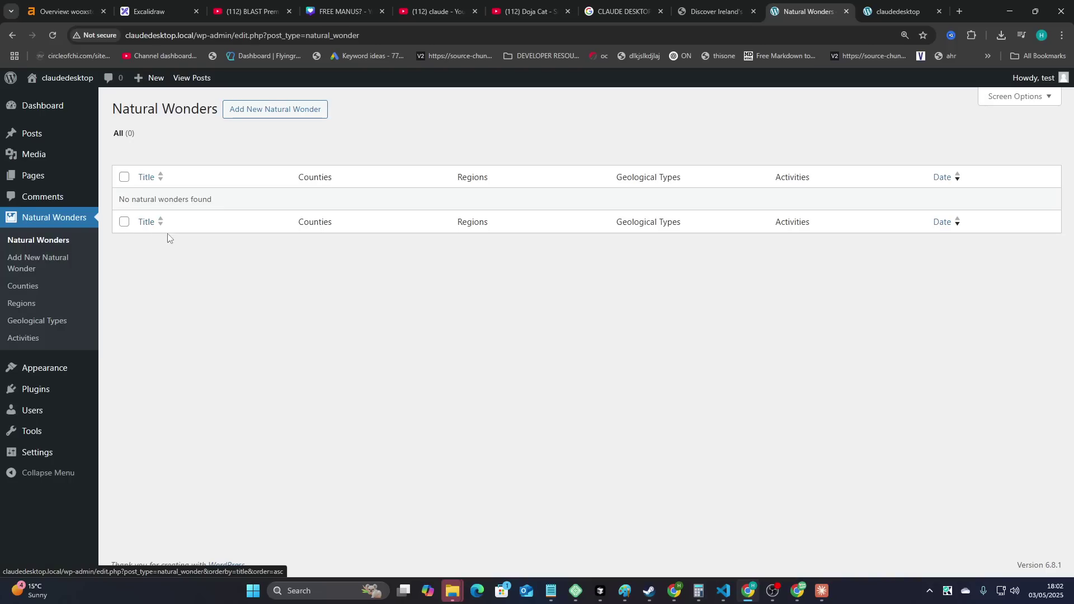
mouse_move(35, 432)
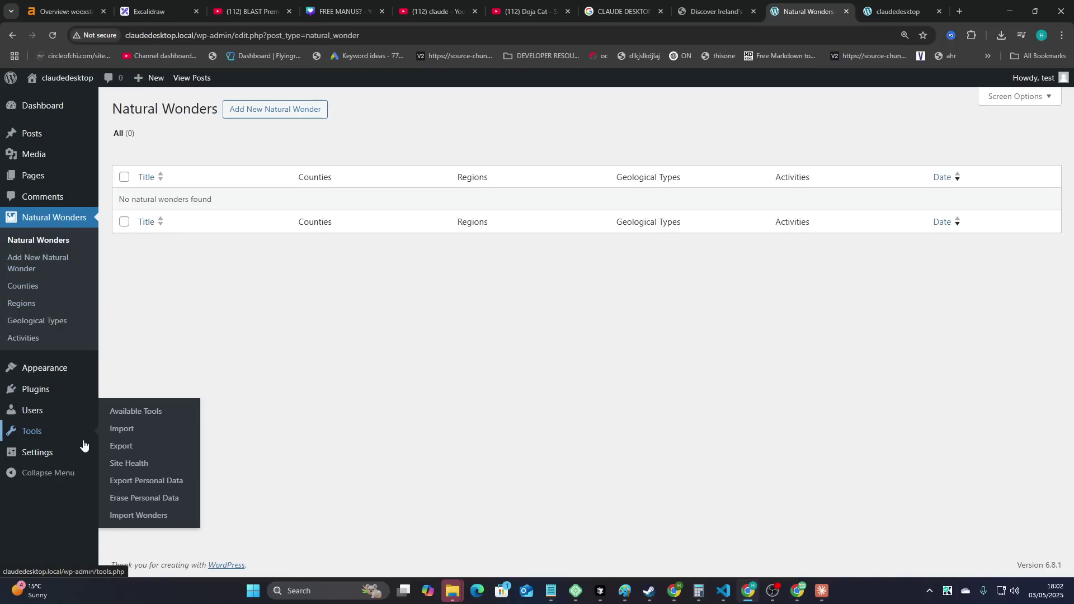
click(145, 522)
key(alt+Tab)
key(Tab)
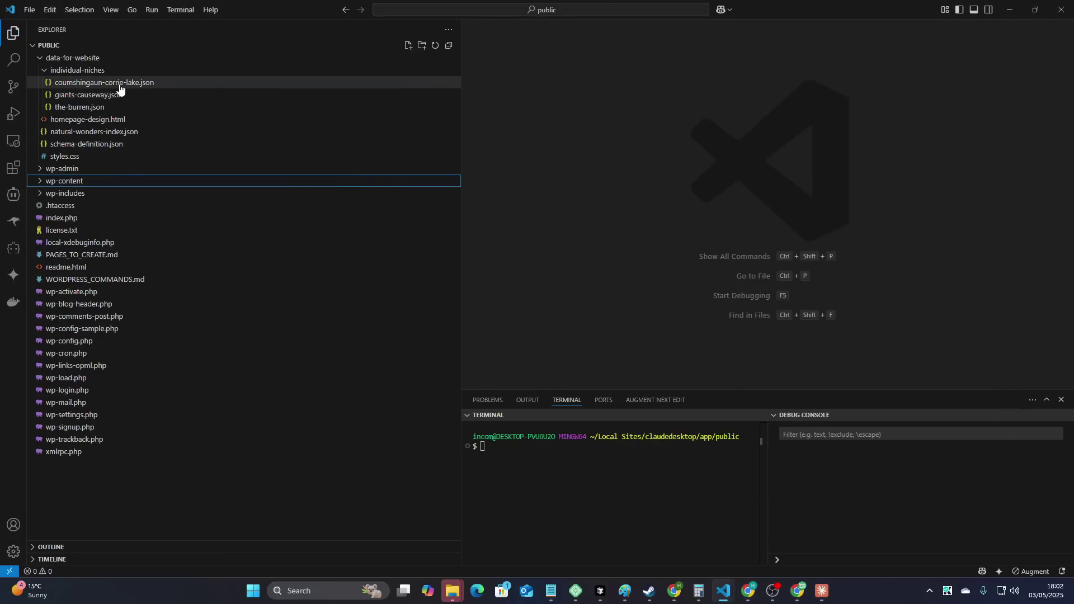
click(120, 88)
right_click(119, 87)
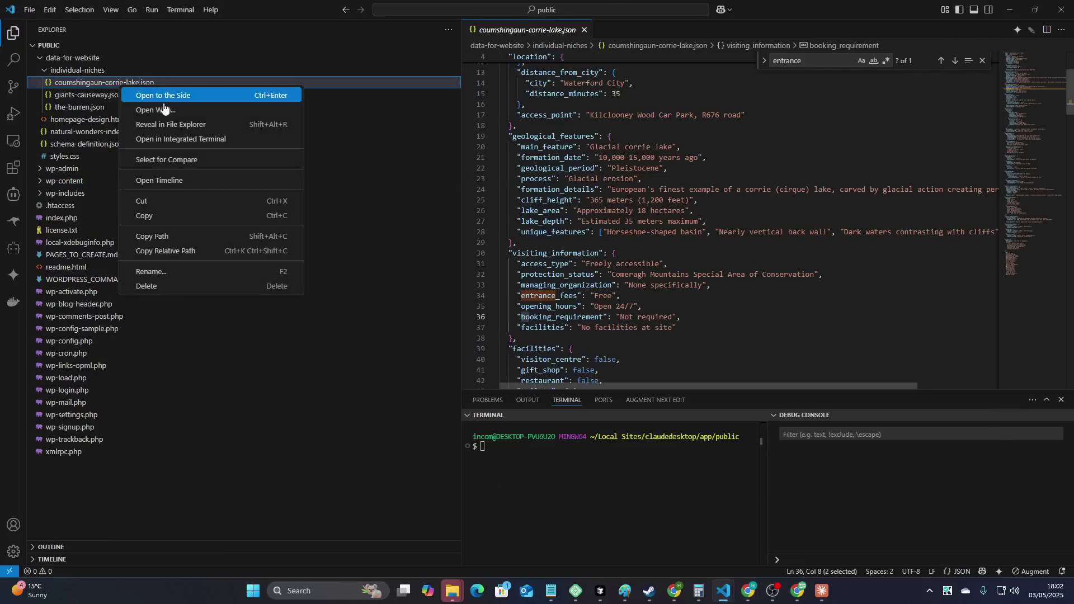
click(184, 125)
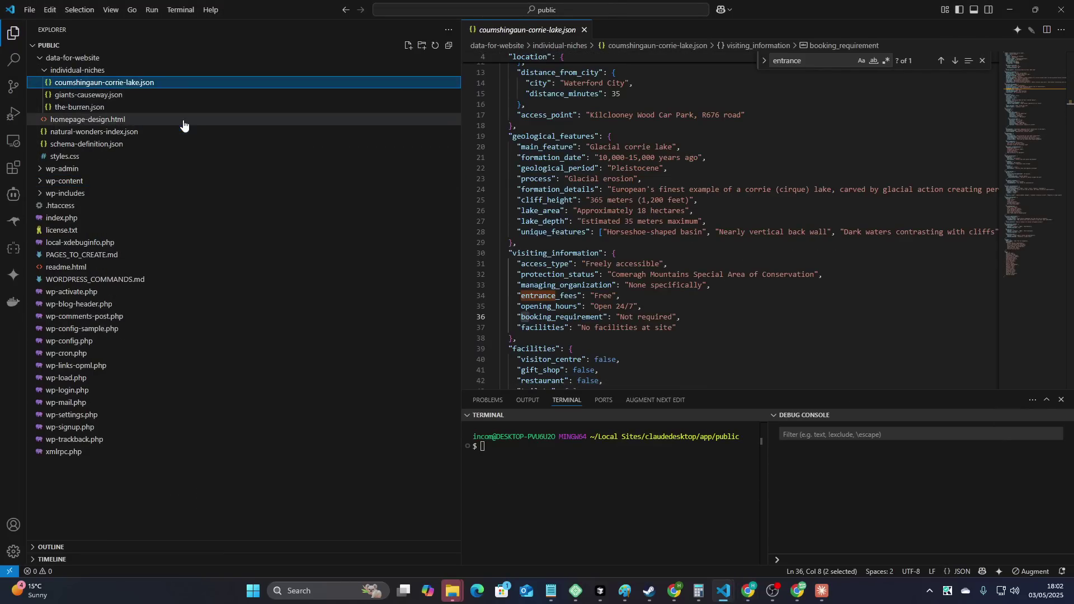
key(ctrl+a)
drag(520, 132, 276, 149)
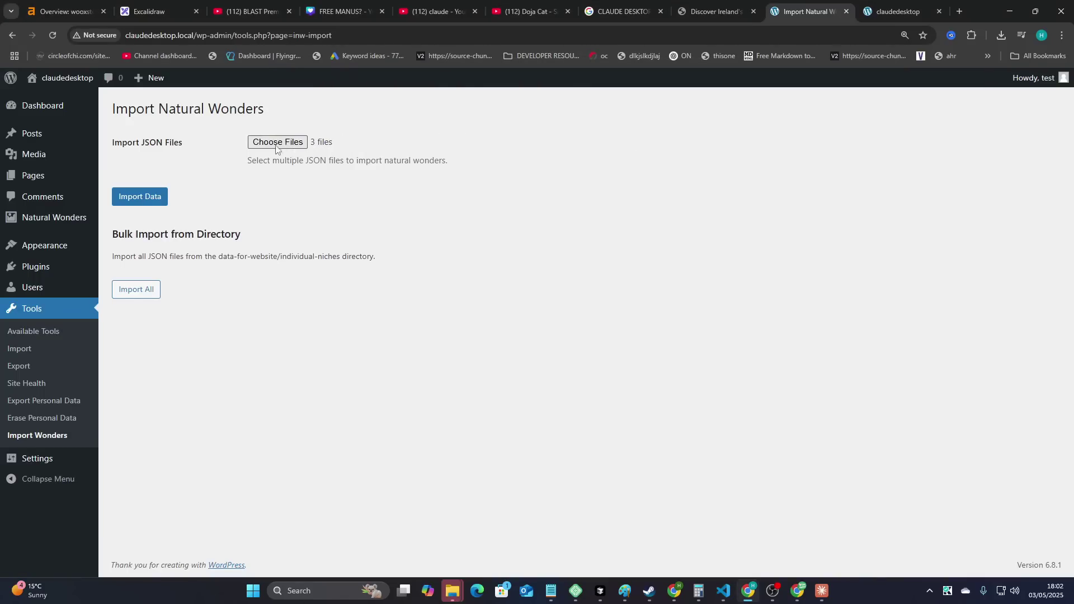
click(152, 199)
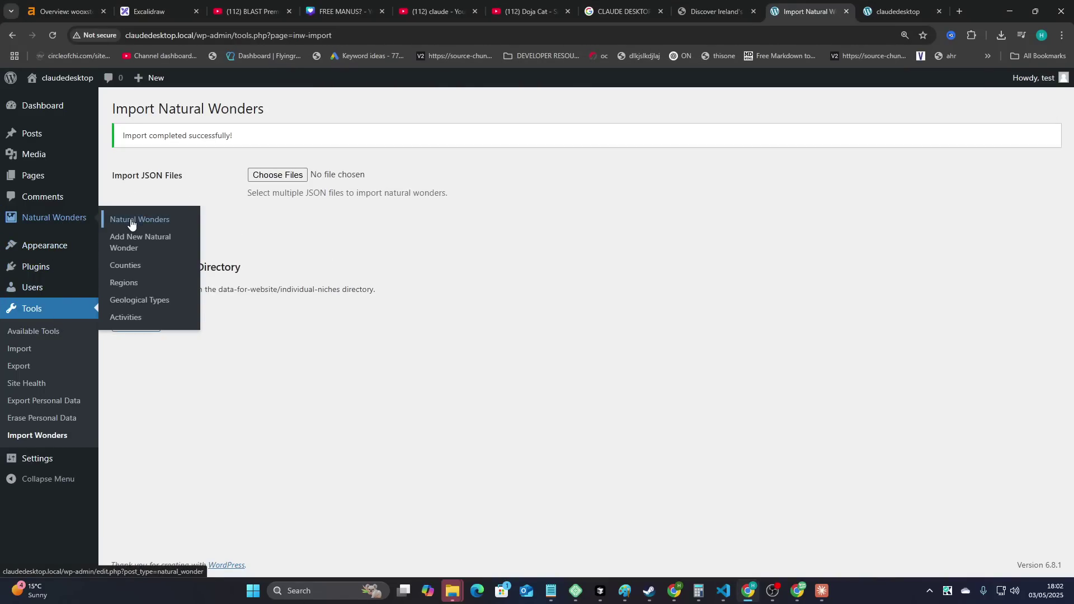
- Check the Natural Wonders list and the Counties, Regions, Geological Types and Activities pages
click(100, 220)
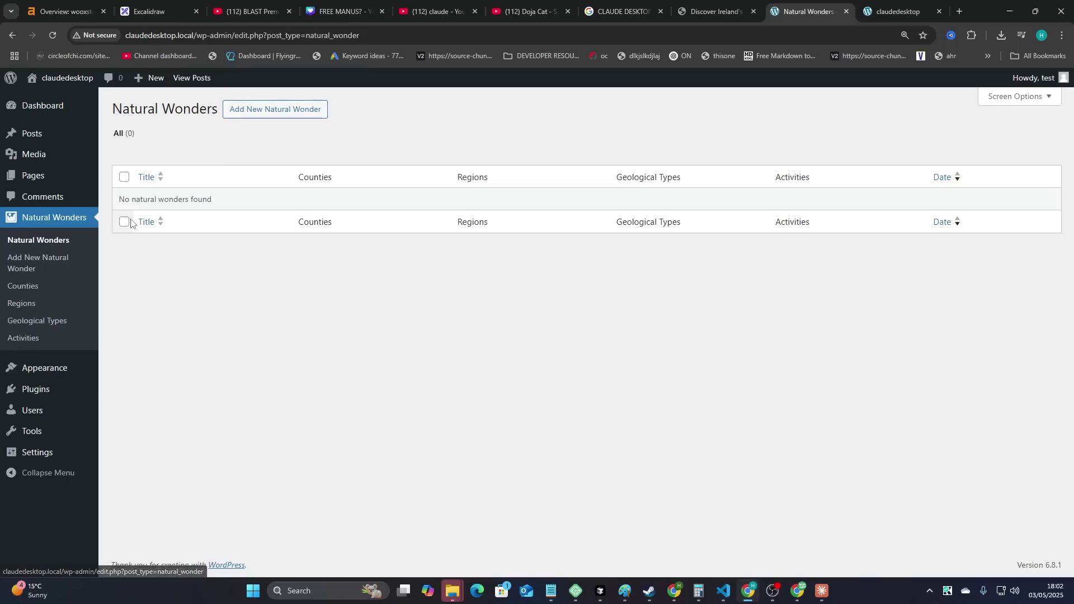
click(30, 288)
click(29, 305)
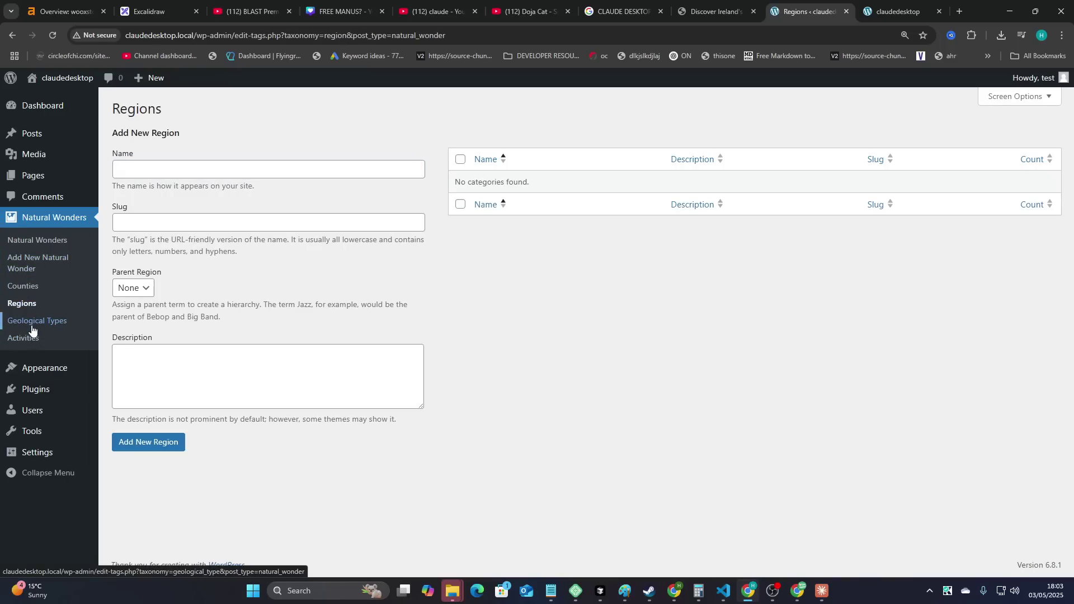
click(36, 320)
click(31, 339)
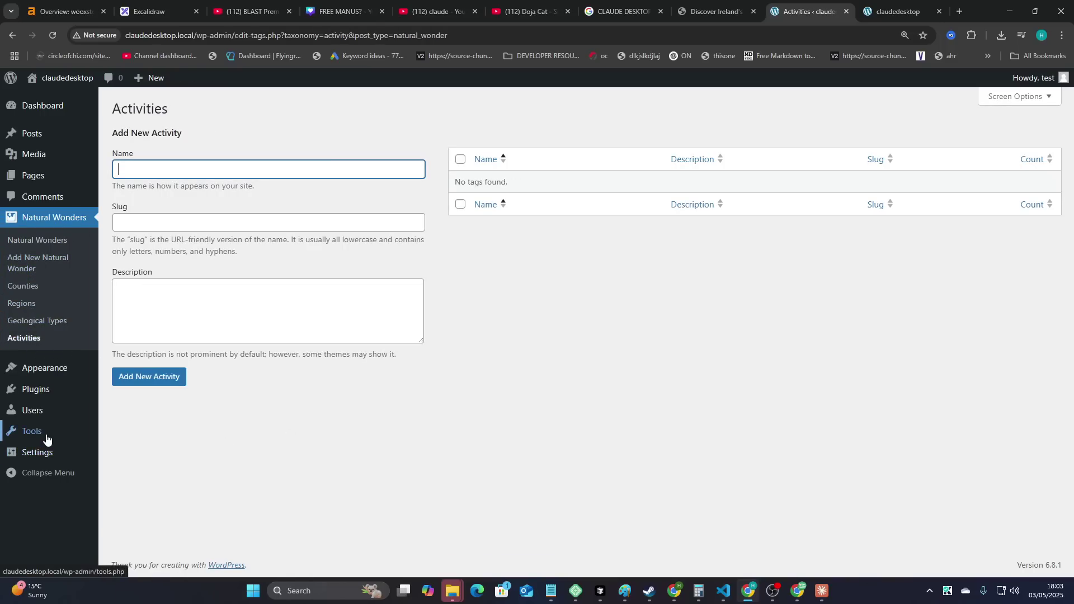
- Re-save the Post name permalink structure and open the Natural Wonders list
mouse_move(67, 432)
mouse_move(37, 452)
click(139, 497)
scroll(343, 464, down, 3)
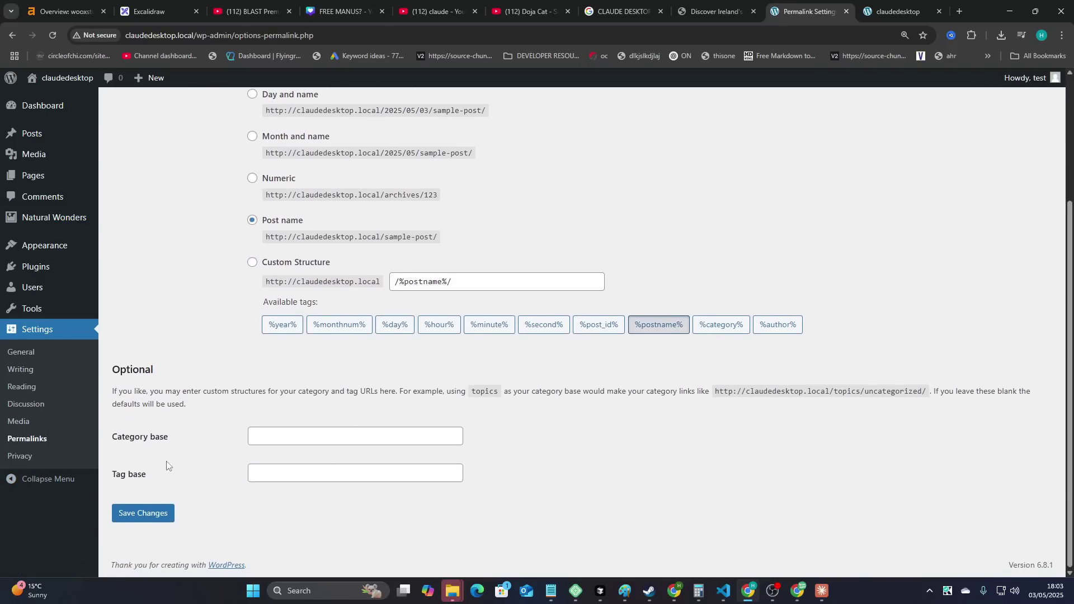
click(140, 510)
mouse_move(52, 222)
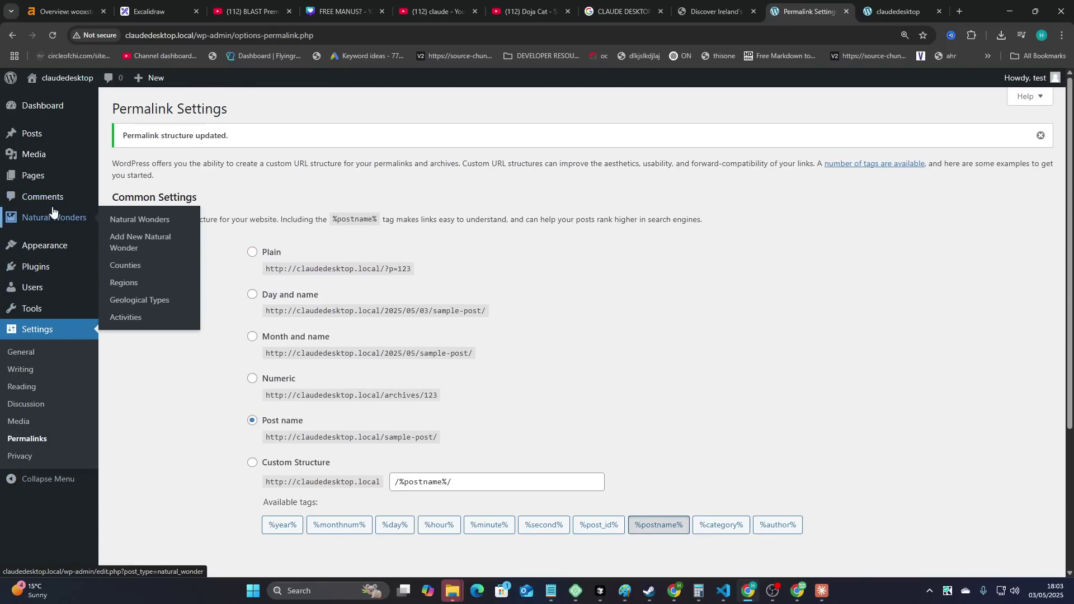
click(140, 219)
- Message Claude that imported wonders report success but don't appear in the admin
key(alt+Tab)
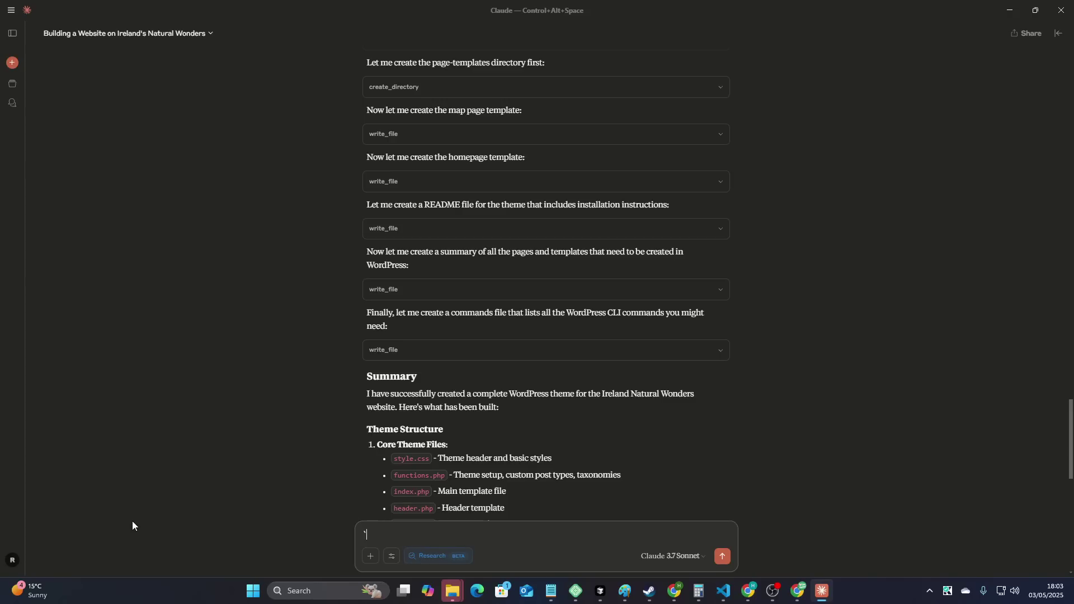
text(the importer says imported succesfully but the natural wonders aren)
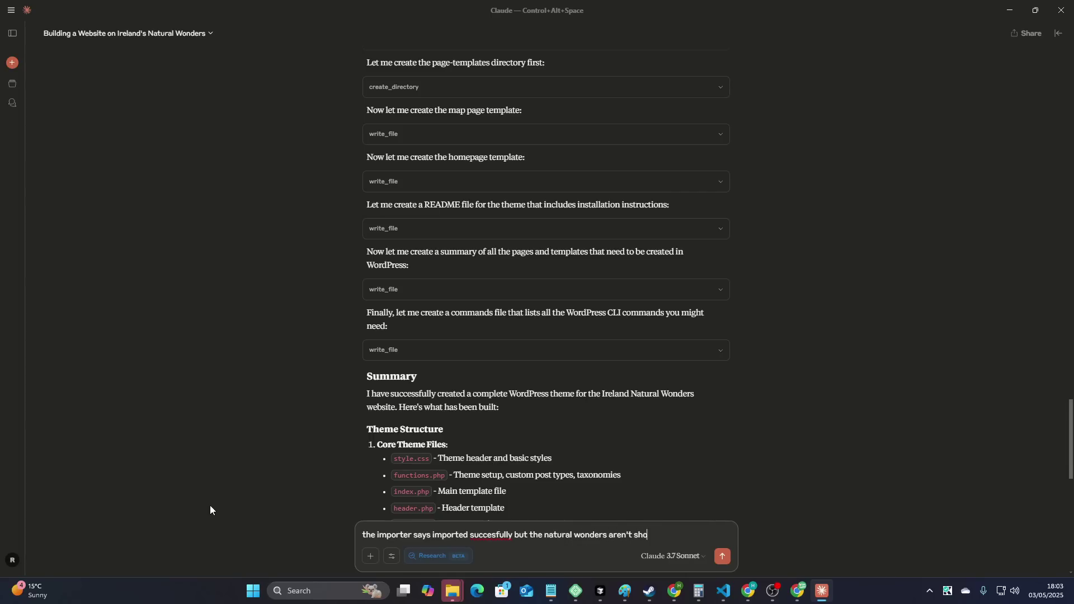
text(the admin)
key(Return)
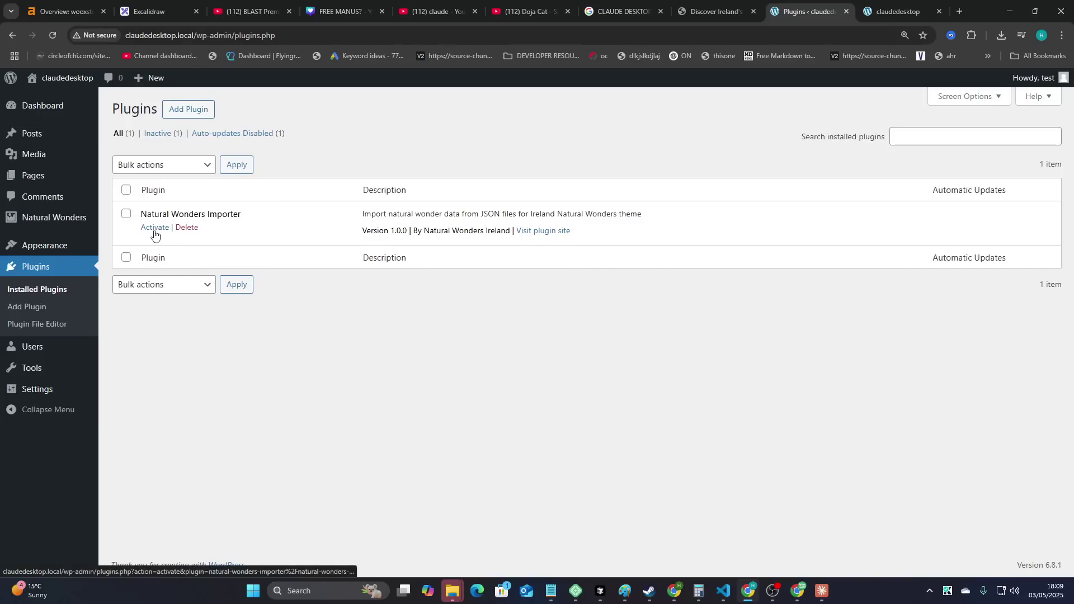
- Activate Natural Wonders Importer, run Import from Directory, and list the four imported wonders
click(155, 229)
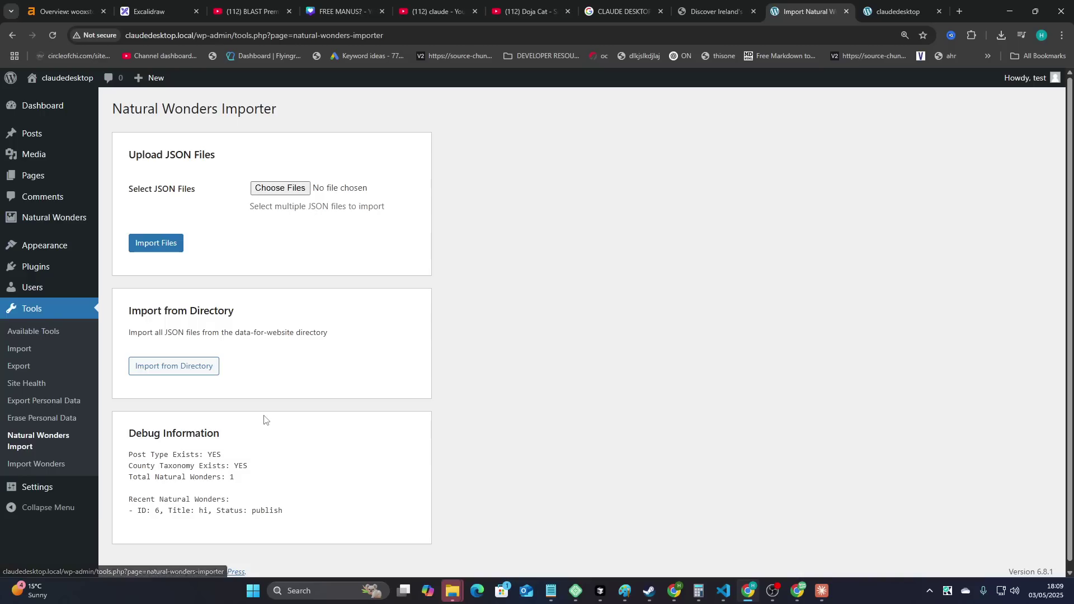
click(202, 372)
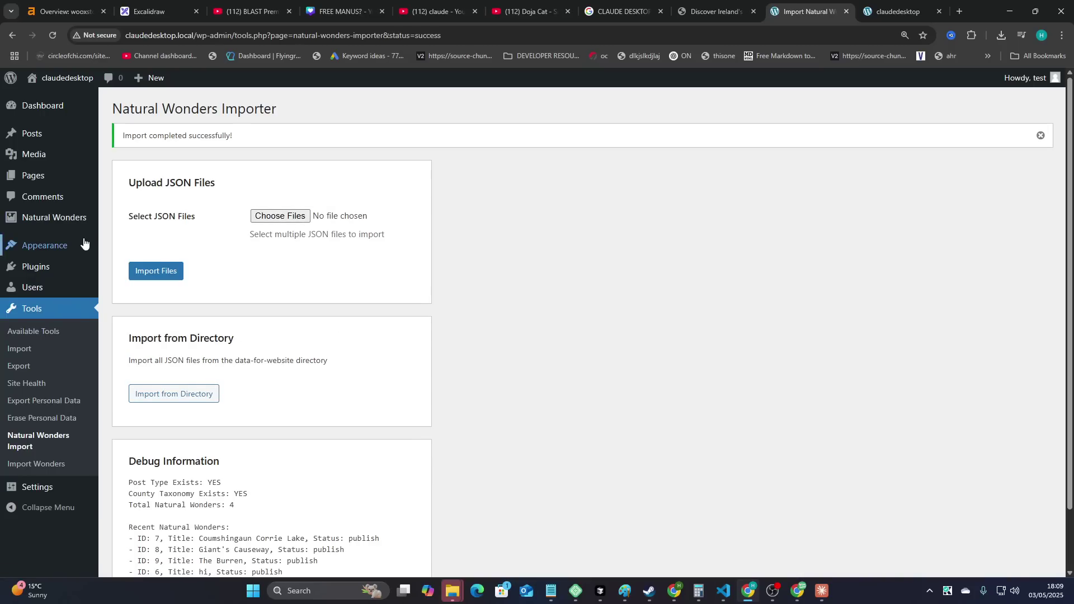
mouse_move(78, 218)
click(143, 240)
click(12, 36)
mouse_move(34, 220)
click(124, 224)
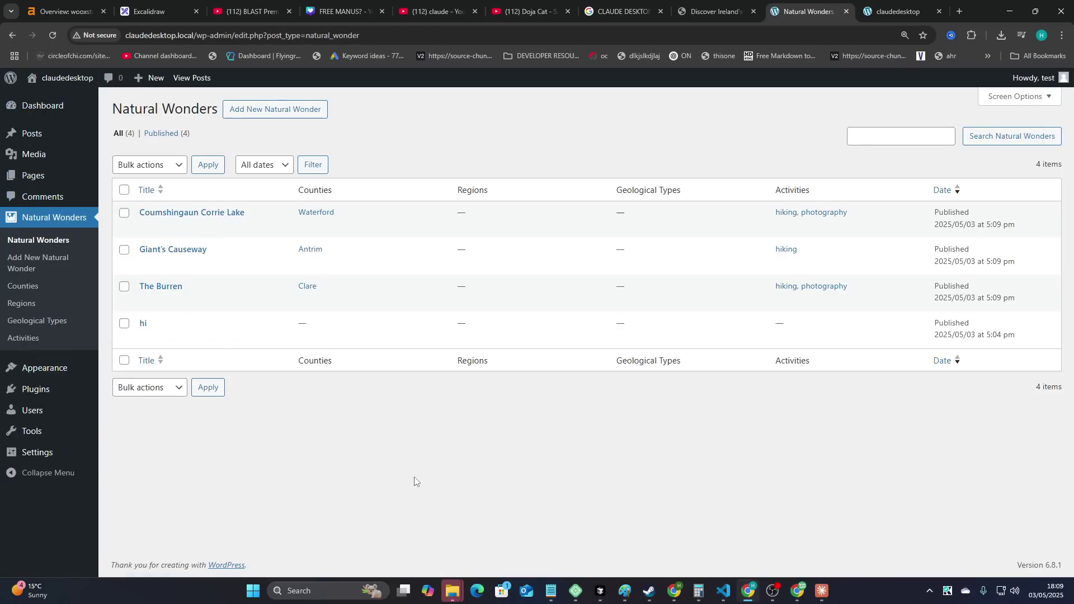
- Open the Coumshingaun Corrie Lake page on the live site and scroll through its content
click(234, 227)
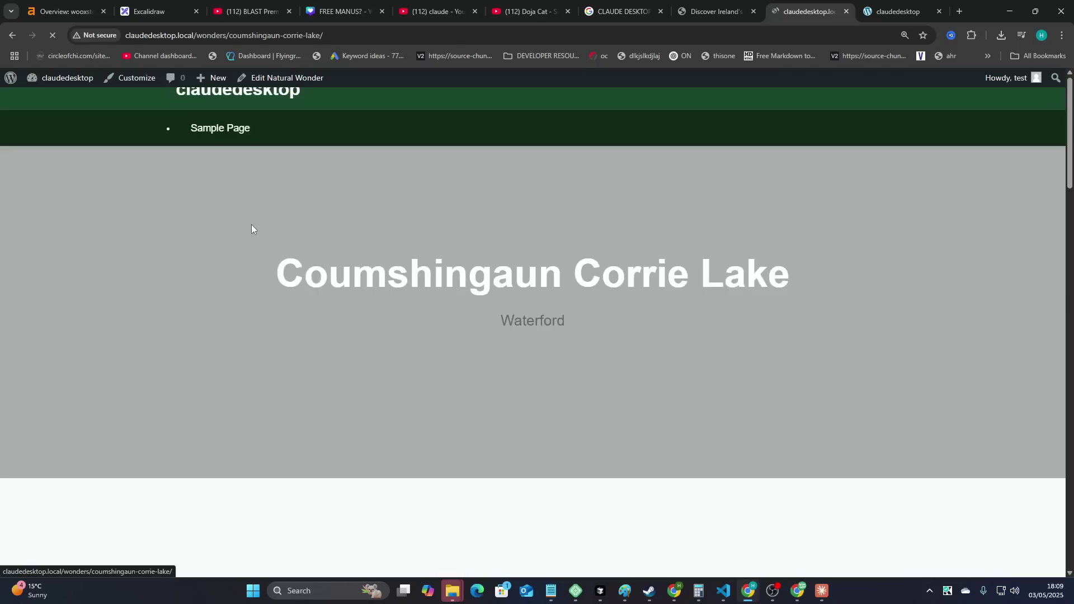
scroll(420, 263, down, 5)
scroll(428, 302, down, 20)
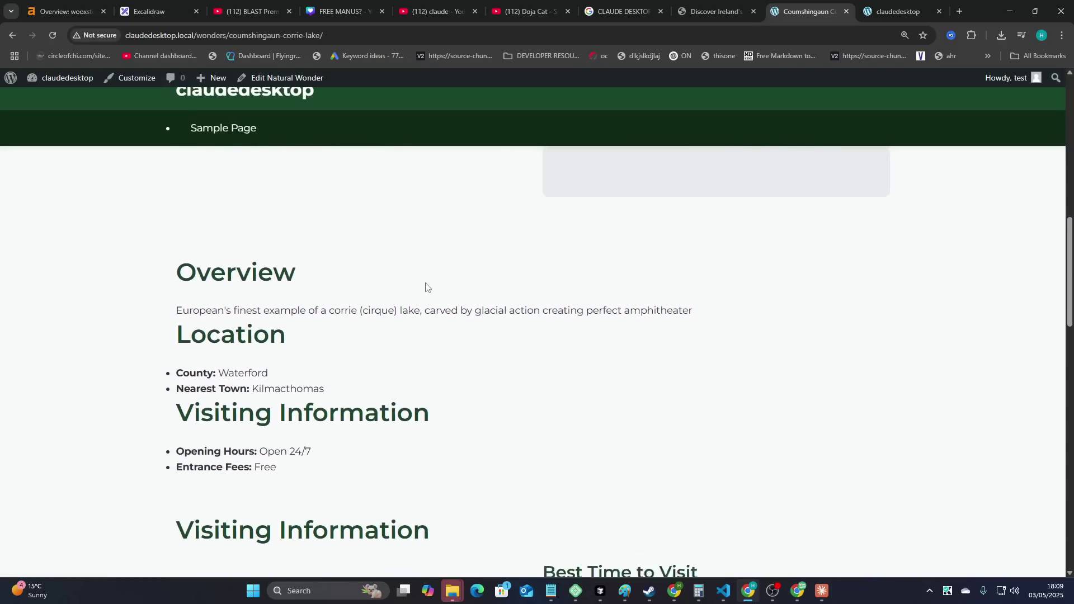
scroll(434, 336, down, 4)
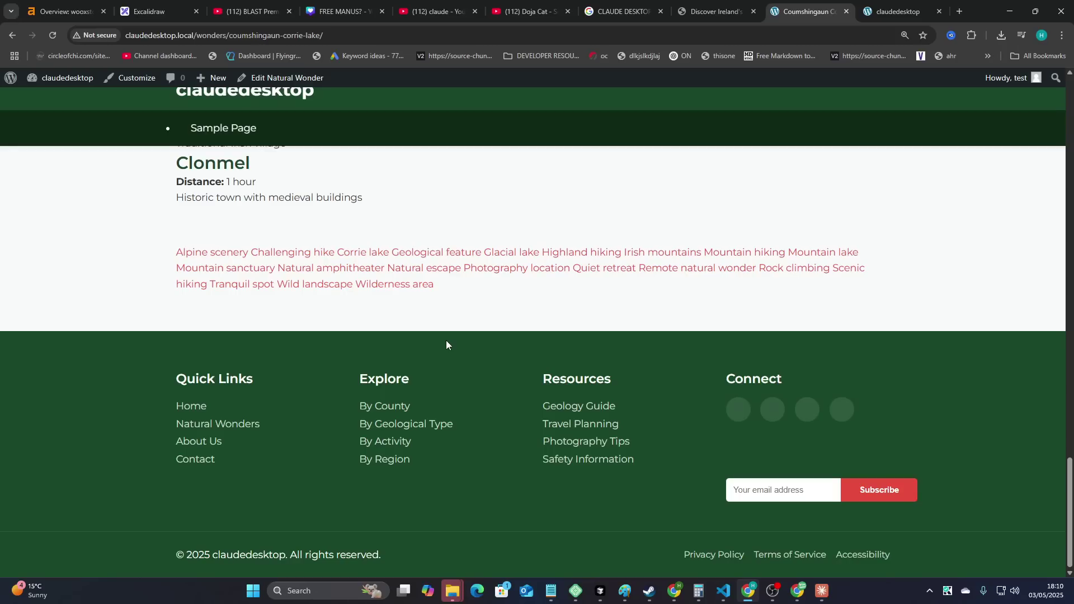
scroll(461, 403, up, 20)
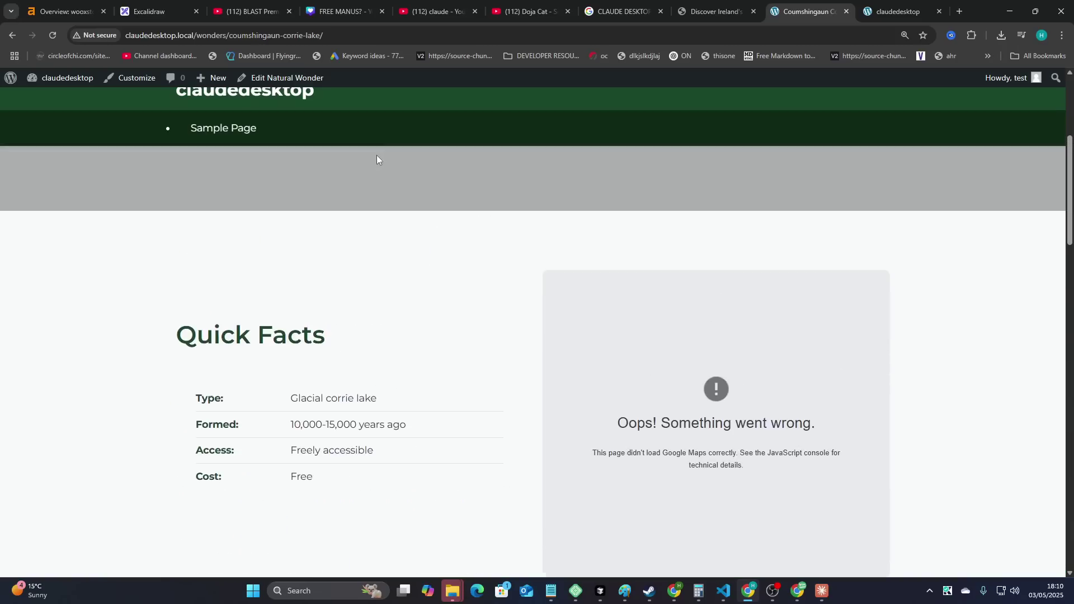
scroll(376, 159, up, 4)
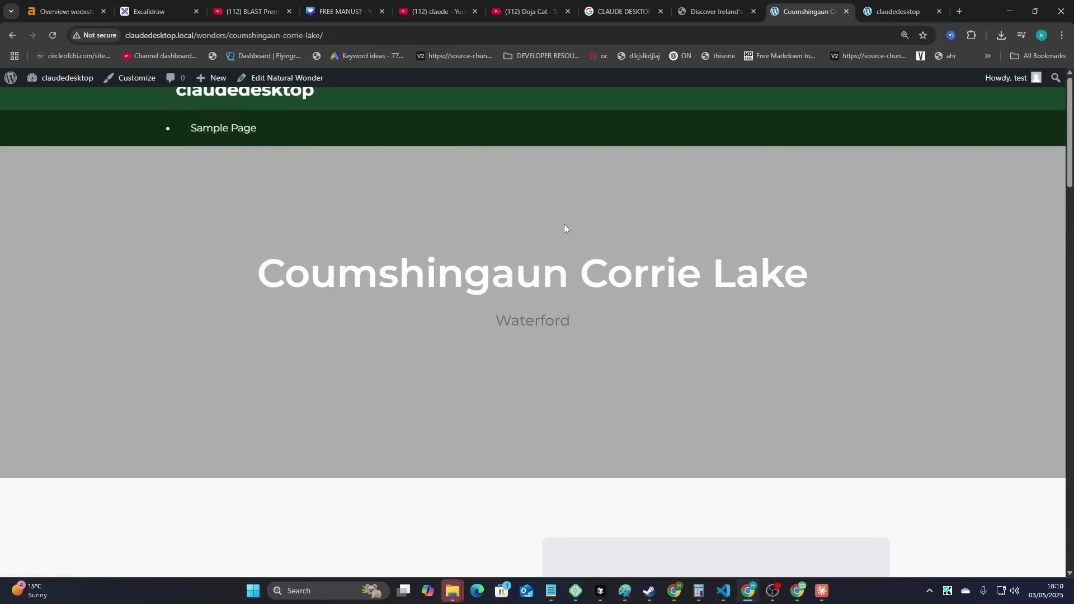
scroll(565, 229, down, 6)
- Zoom the page to 80%, then 175%, read down through every section, and return to the top
key(ctrl+minus)
key(ctrl+minus)
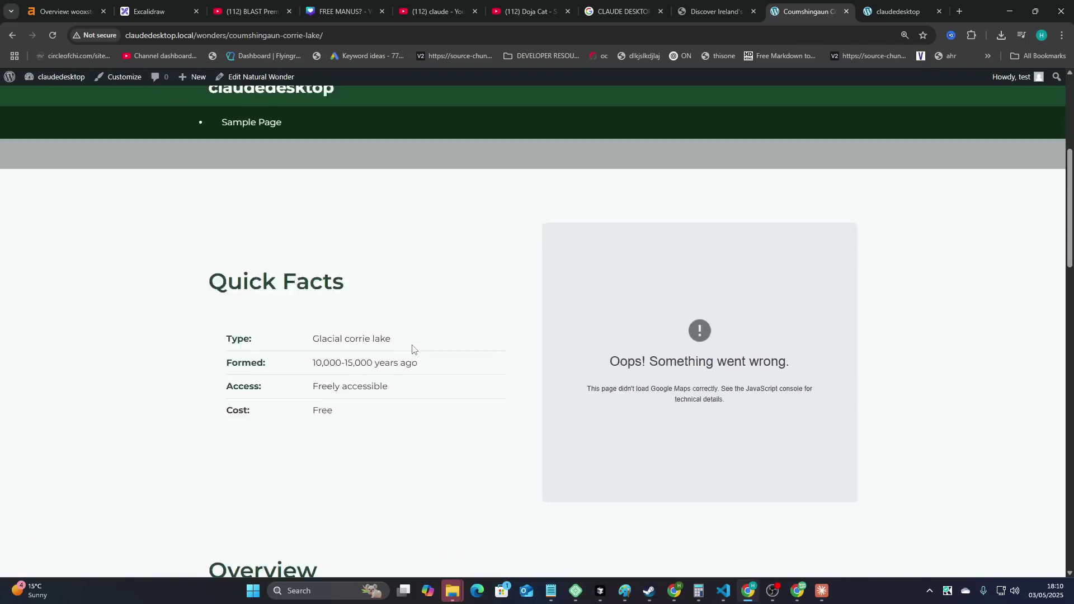
scroll(420, 347, up, 5)
drag(336, 263, 521, 269)
click(817, 340)
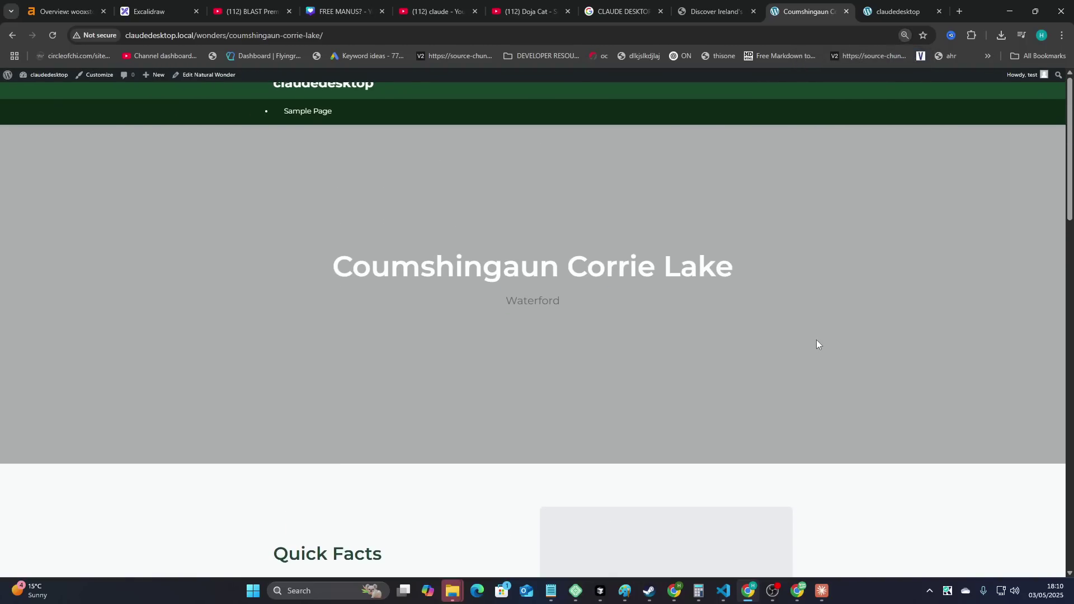
key(ctrl+plus)
key(ctrl+plus)
key(ctrl+plus)
key(ctrl+plus)
key(ctrl+plus)
key(ctrl+plus)
scroll(814, 341, down, 3)
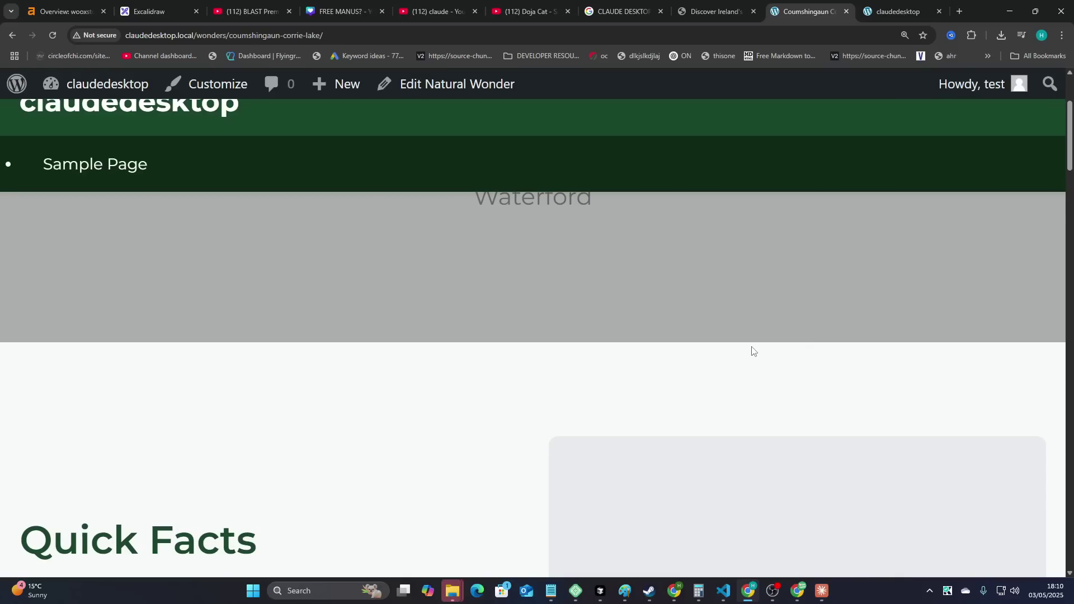
scroll(609, 376, down, 3)
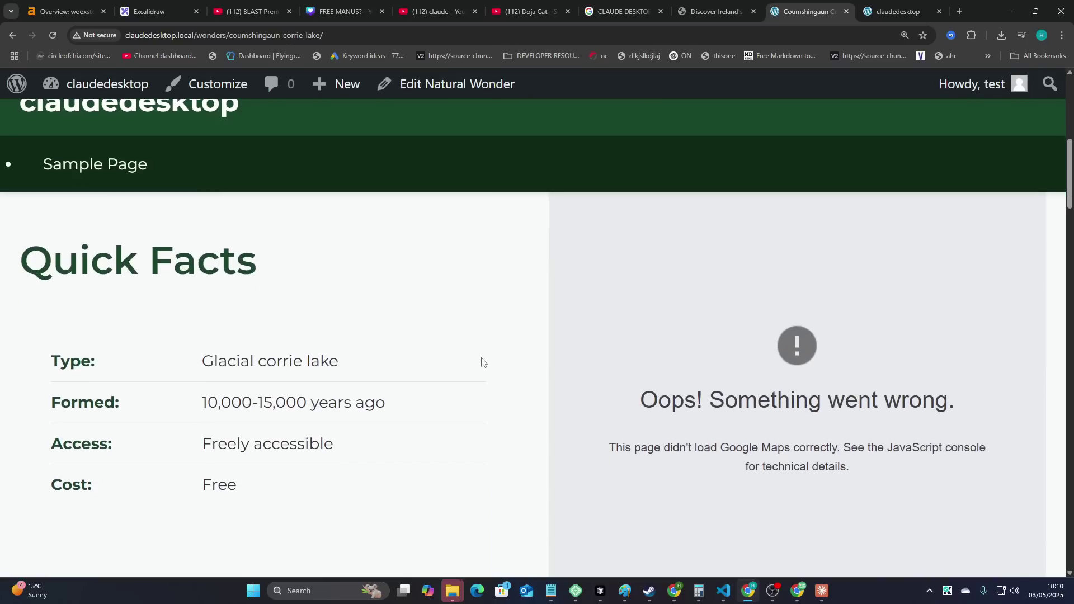
scroll(481, 362, down, 2)
scroll(472, 368, down, 4)
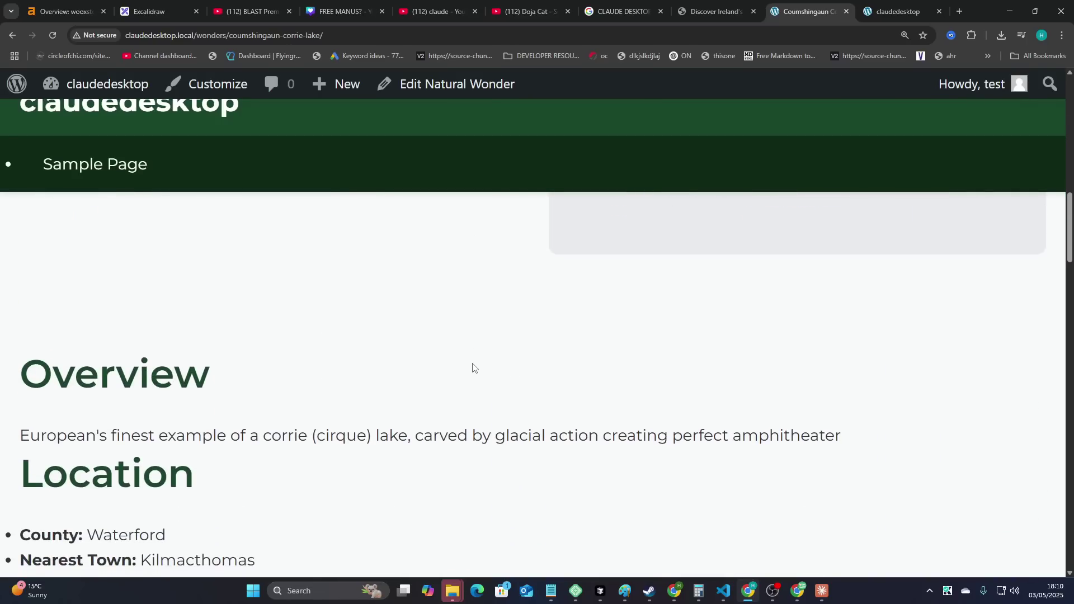
scroll(454, 402, down, 2)
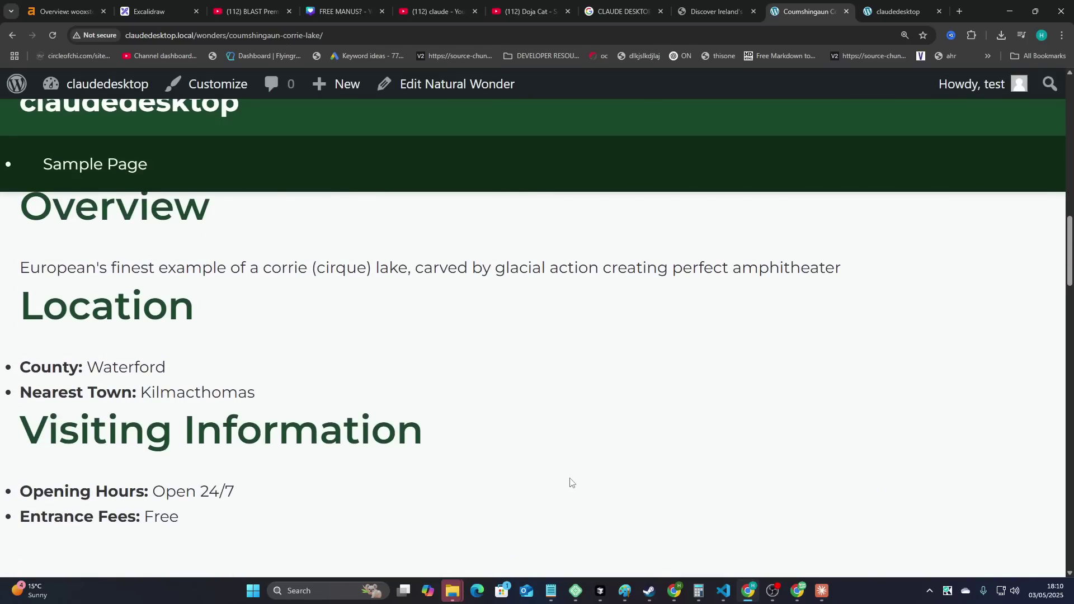
scroll(568, 477, down, 3)
key(Home)
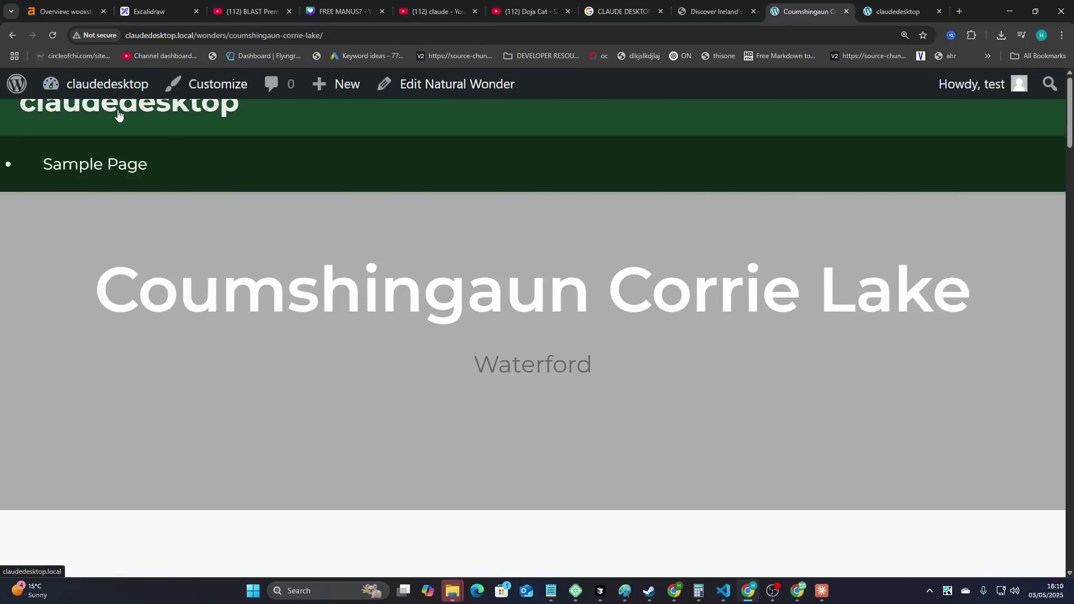
- Go to the site's home page at 125% zoom and try its interactive map link
click(117, 114)
key(ctrl+minus)
key(ctrl+minus)
scroll(417, 262, down, 3)
scroll(417, 261, down, 6)
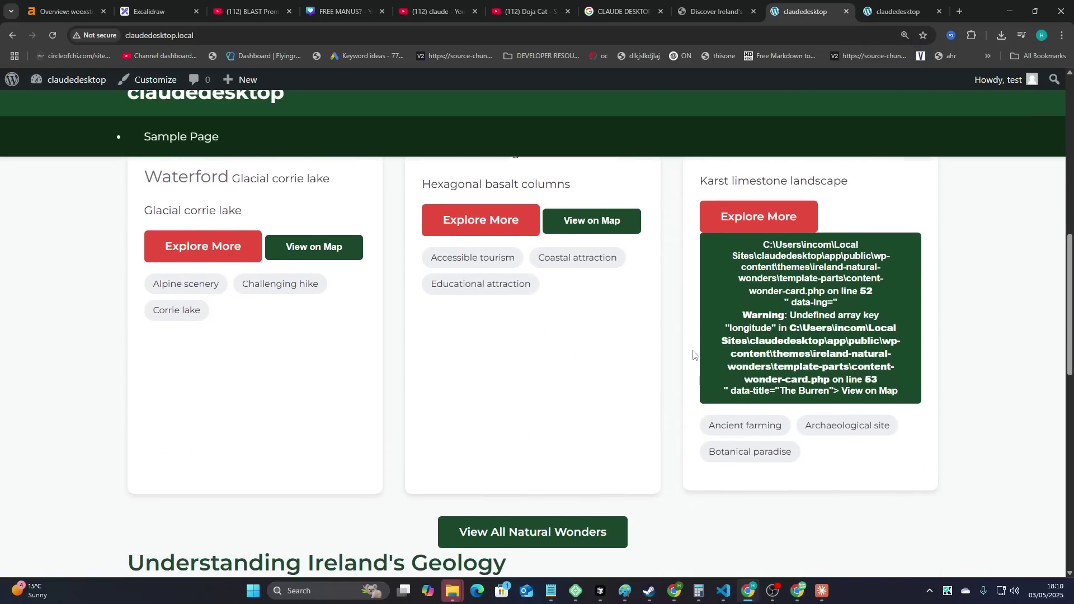
scroll(694, 355, down, 9)
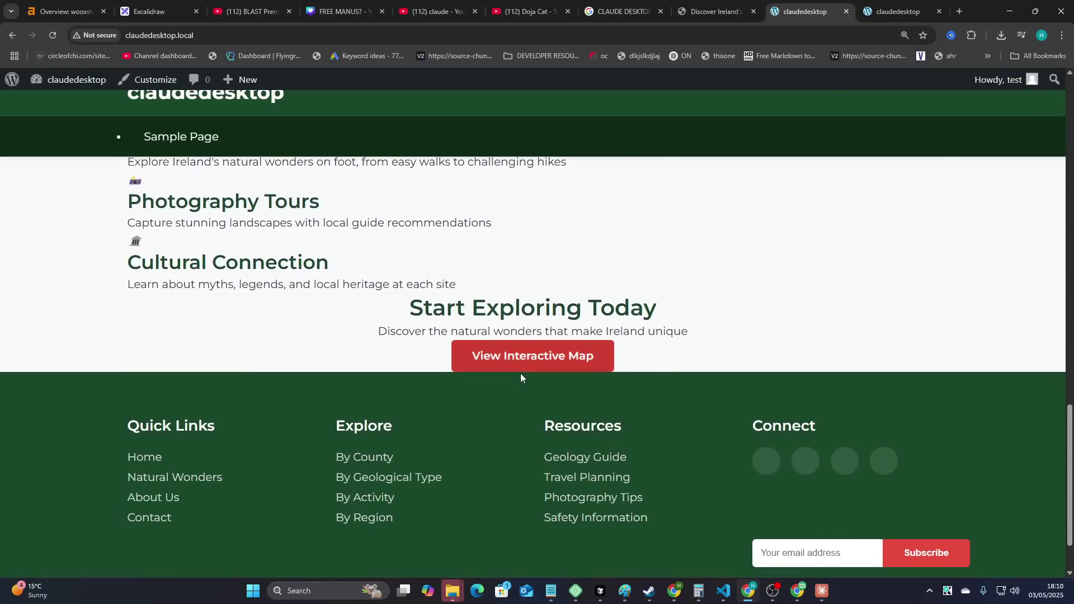
click(522, 359)
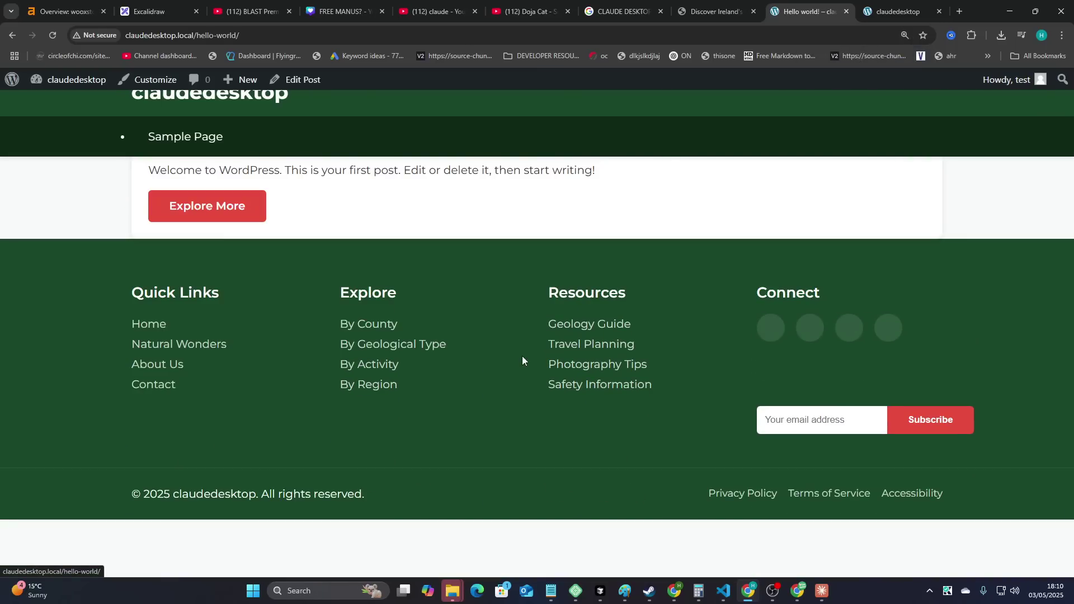
click(13, 35)
- Scroll back up to review the homepage hero heading and subtitle
scroll(488, 375, up, 8)
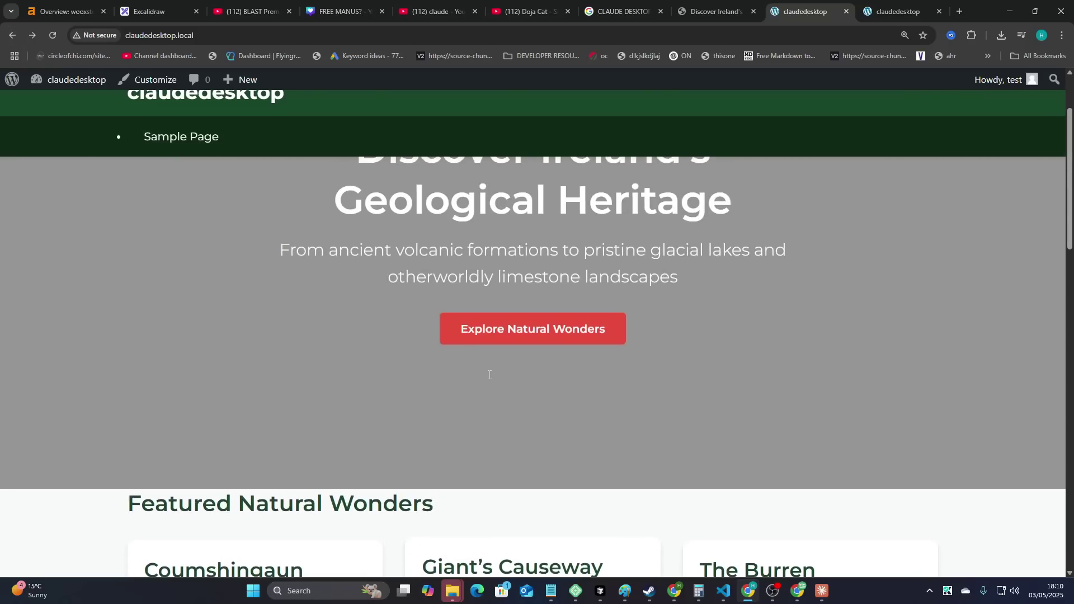
scroll(490, 375, up, 2)
drag(196, 188, 734, 369)
click(724, 405)
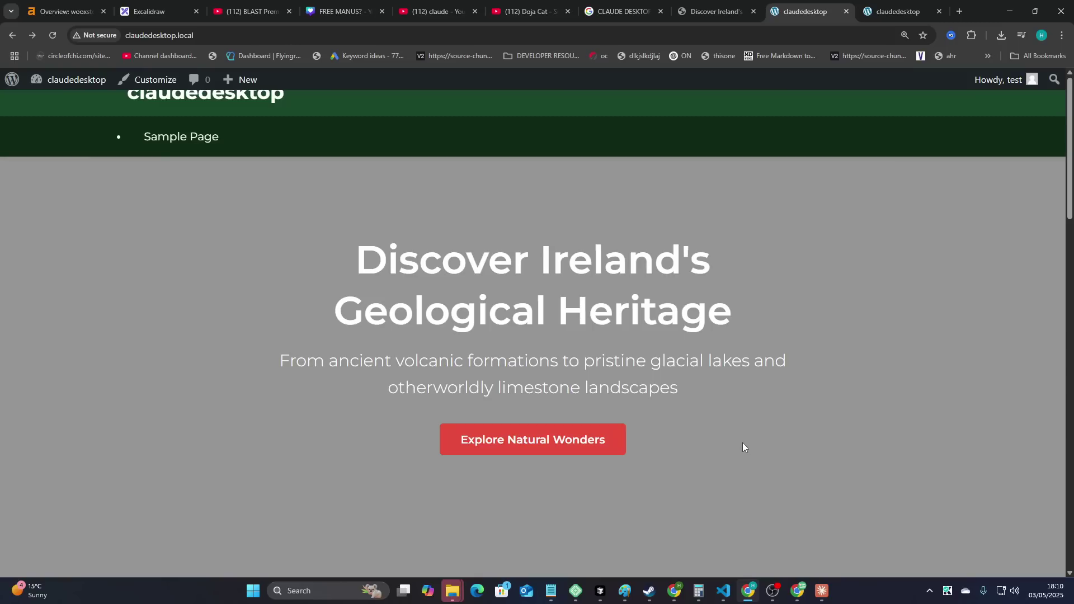
- Open the natural wonders archive via Explore Natural Wonders, then The Burren's page
scroll(554, 386, down, 3)
click(544, 272)
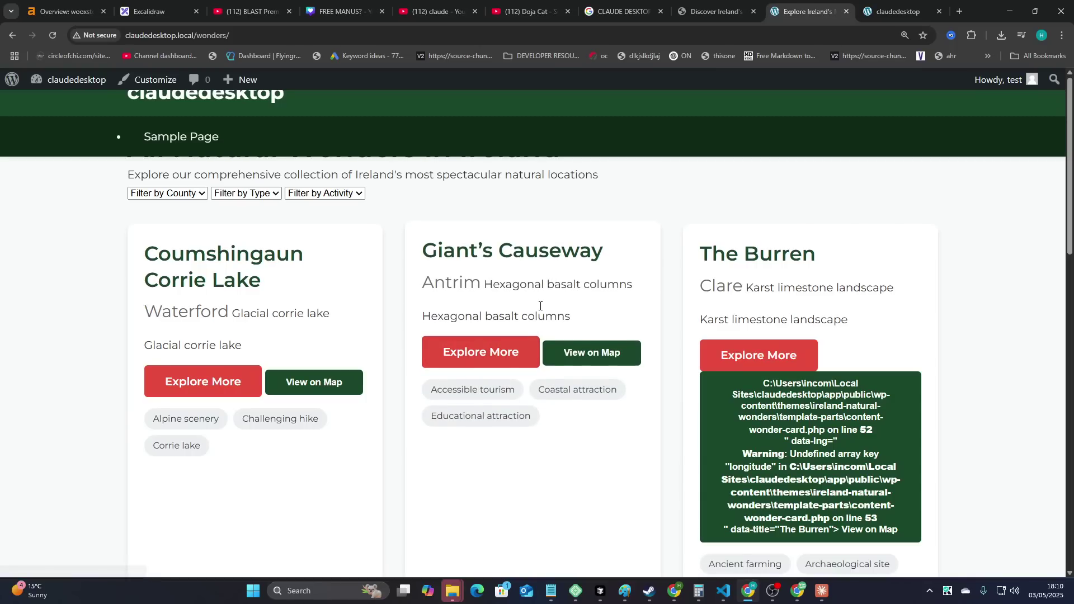
click(757, 253)
scroll(626, 425, down, 5)
scroll(619, 432, down, 20)
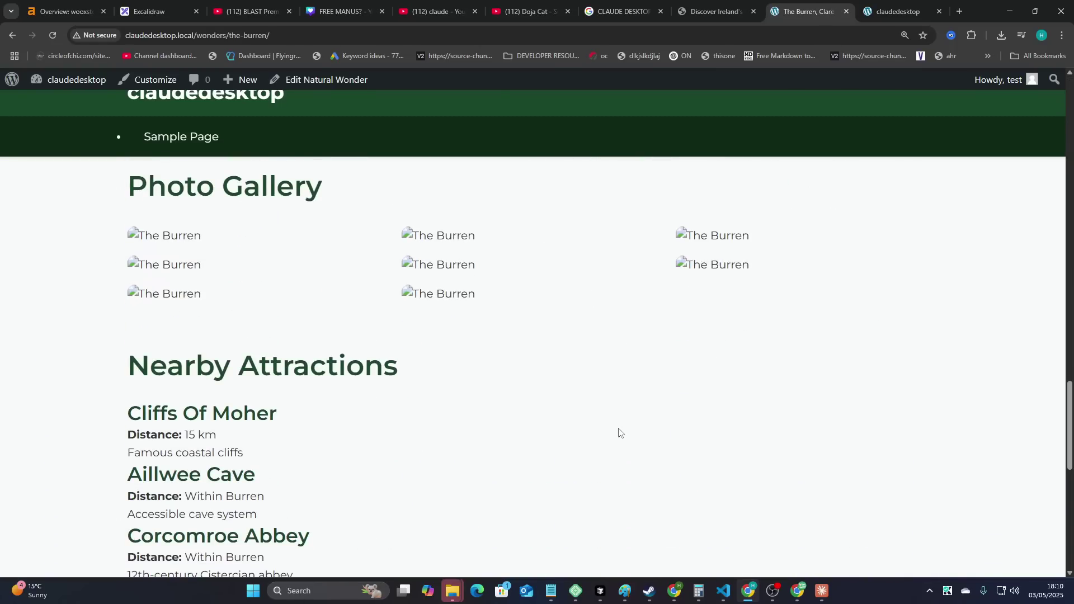